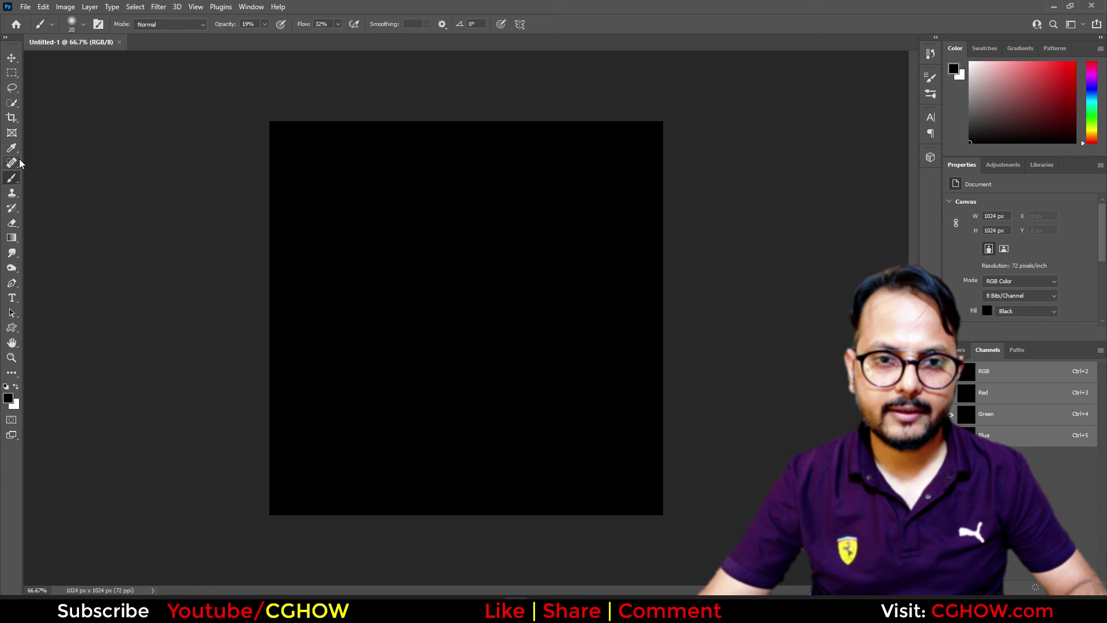
# Outline a slanted four-sided eye shape about 460 × 262 px near the canvas centre with the Polygonal Lasso tool
pyautogui.click(12, 88)
pyautogui.click(12, 87)
pyautogui.click(53, 100)
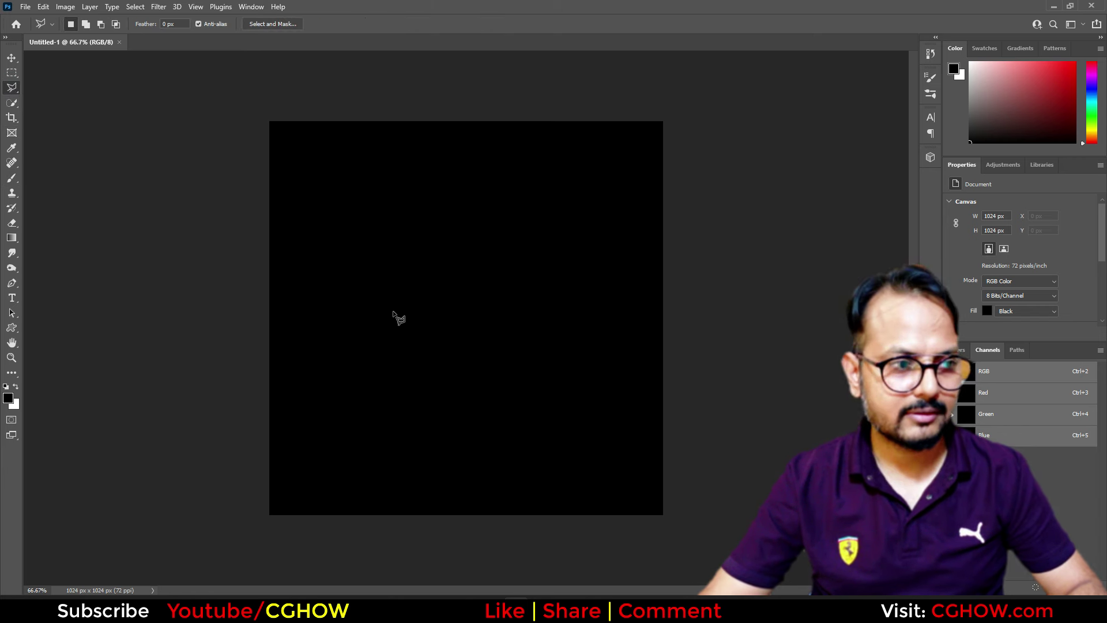
pyautogui.click(398, 352)
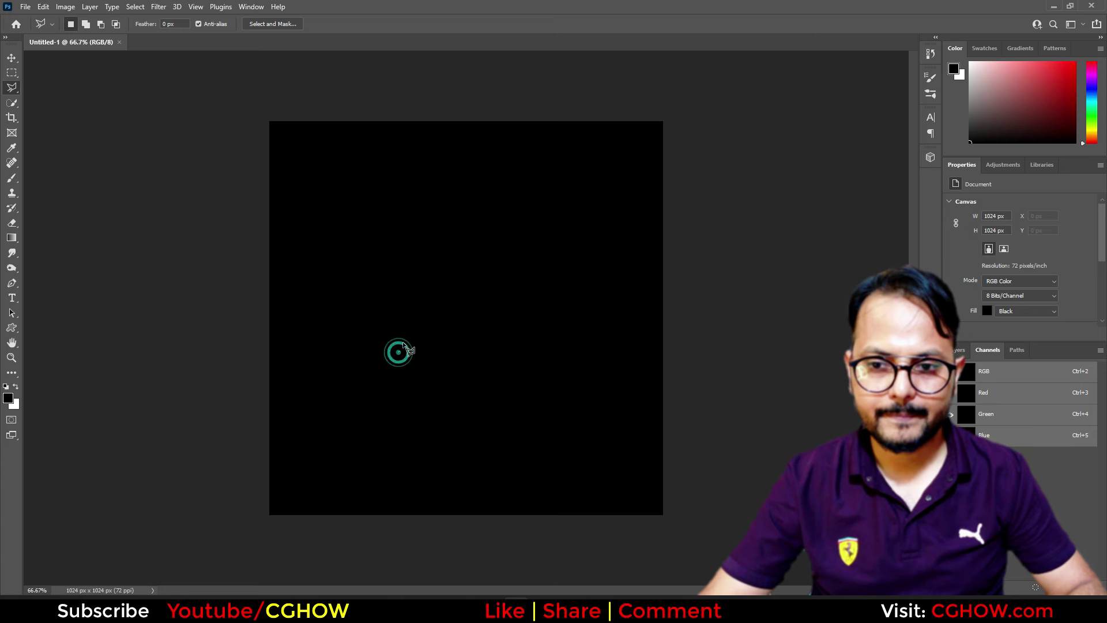
pyautogui.click(404, 332)
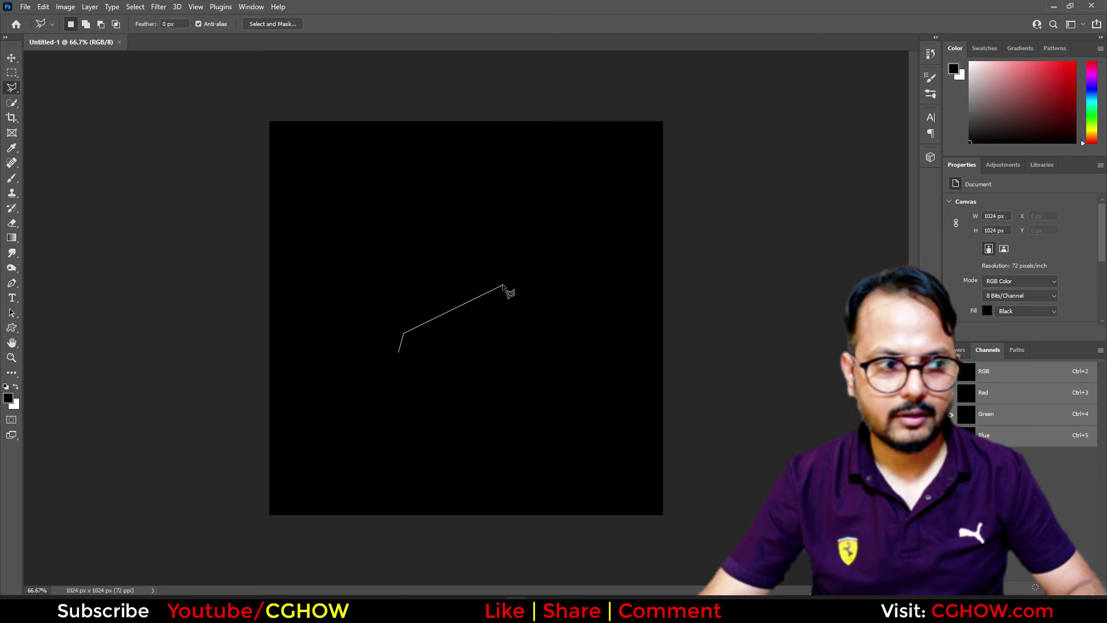
pyautogui.click(574, 253)
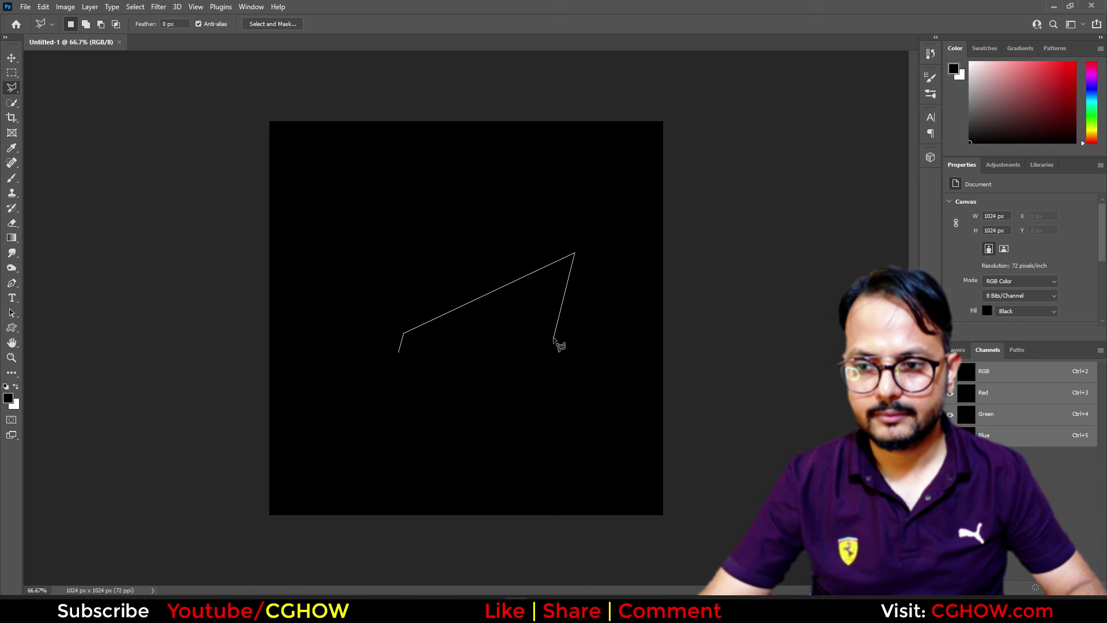
pyautogui.click(544, 336)
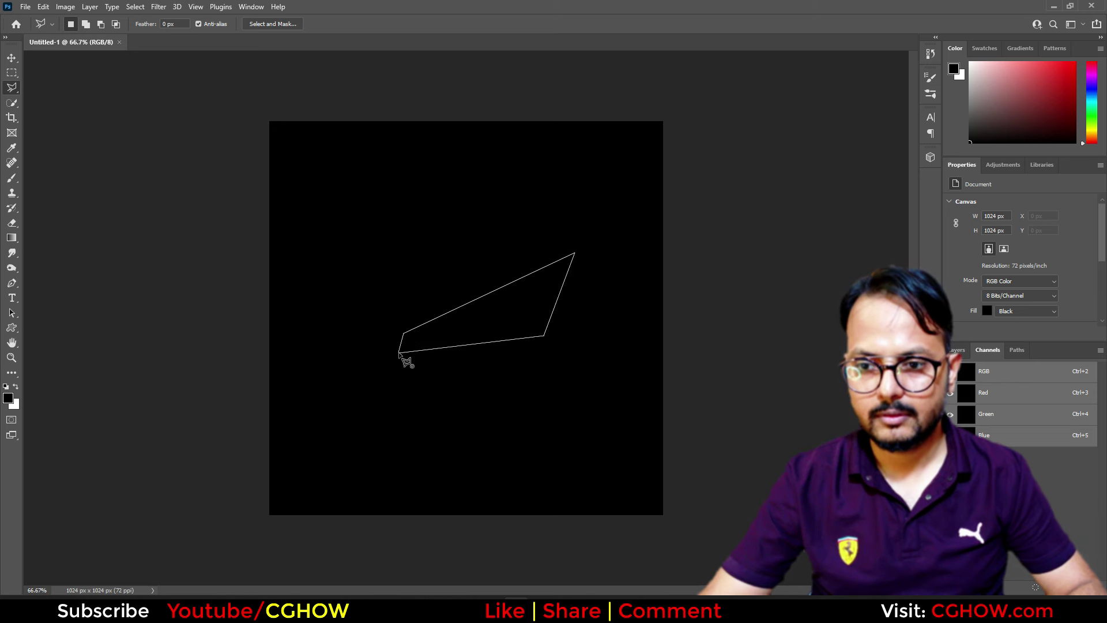
pyautogui.click(399, 352)
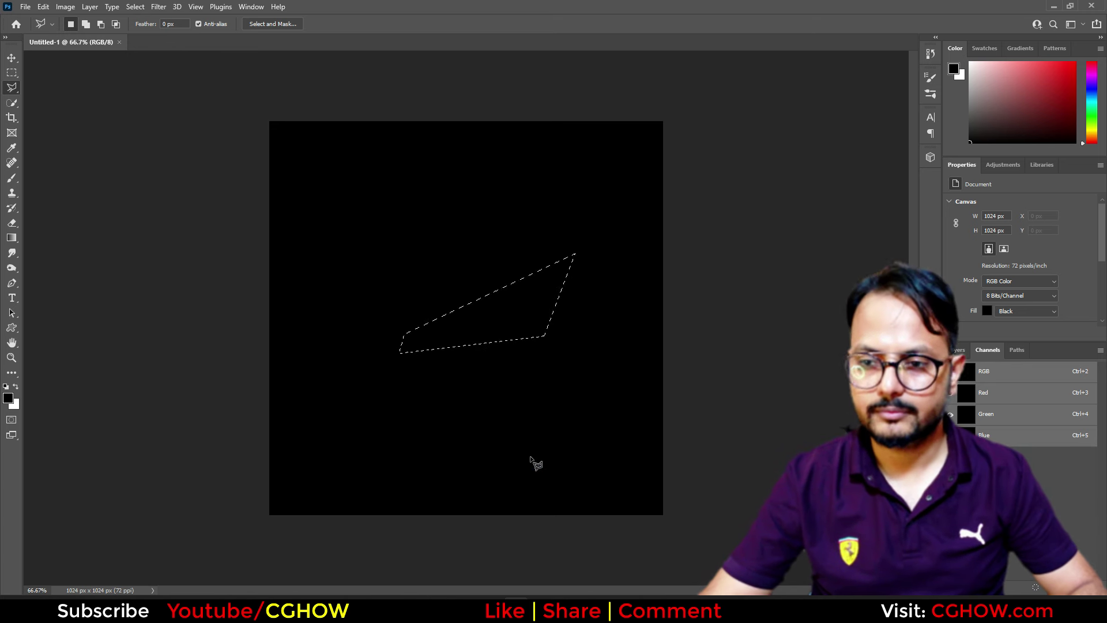
# Put the selected eye shape on a new layer, fill it with white, and clear the selection
pyautogui.click(954, 349)
pyautogui.hotkey('ctrl', 'j')
pyautogui.hotkey('ctrl', 'BackSpace')
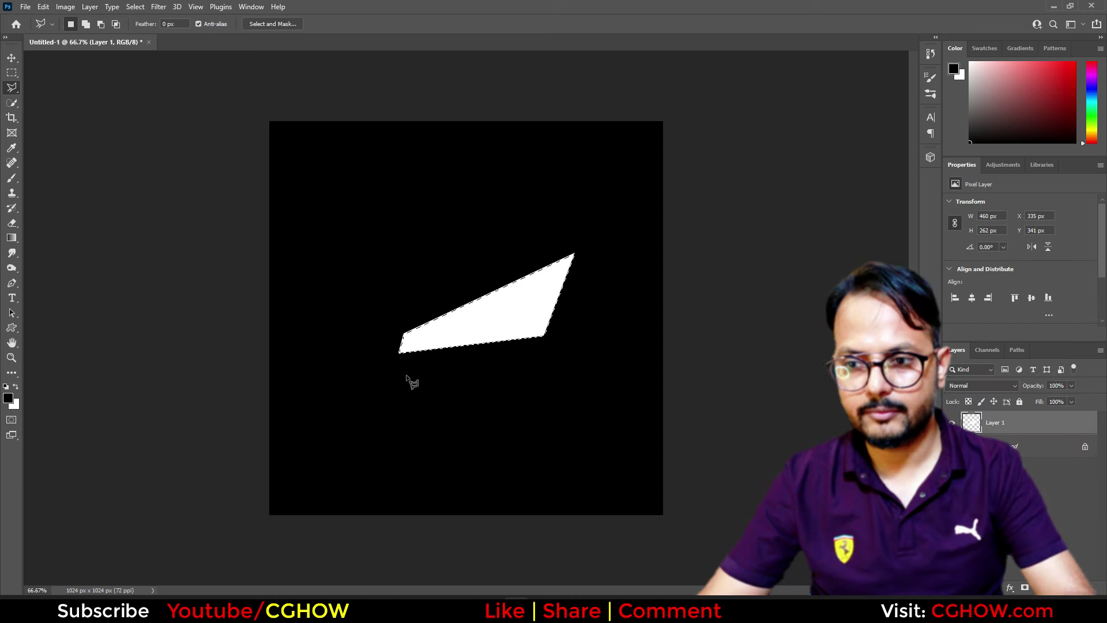
pyautogui.hotkey('ctrl', 'd')
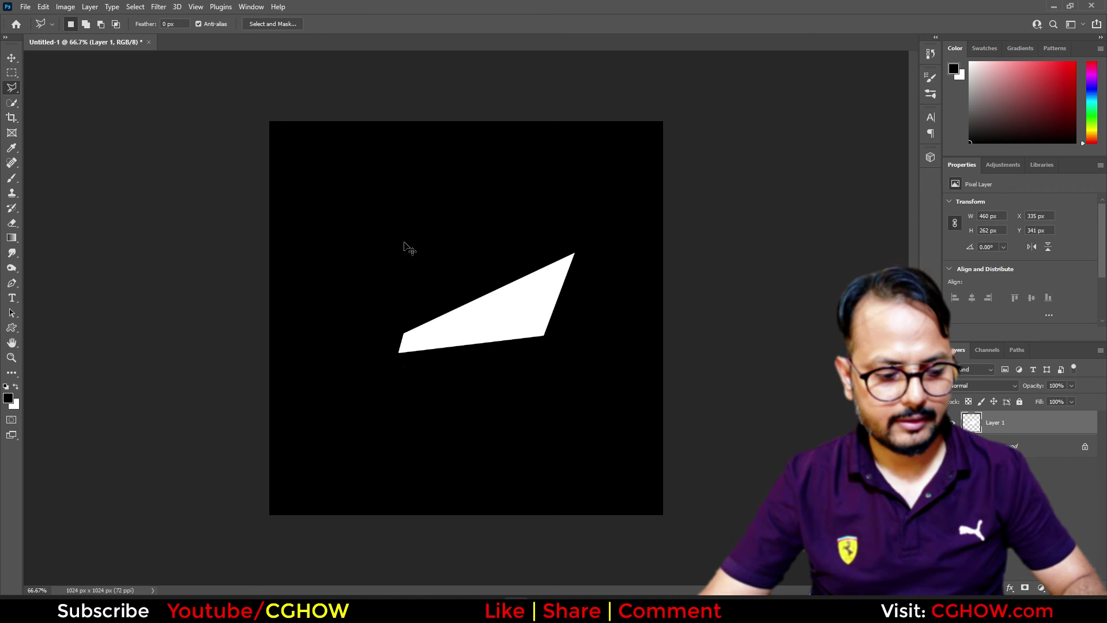
# Show the grid and move the white eye shape horizontally to about X 256 px
pyautogui.hotkey('ctrl', "'")
pyautogui.click(11, 57)
pyautogui.moveTo(502, 313); pyautogui.dragTo(469, 312)
pyautogui.click(813, 334)
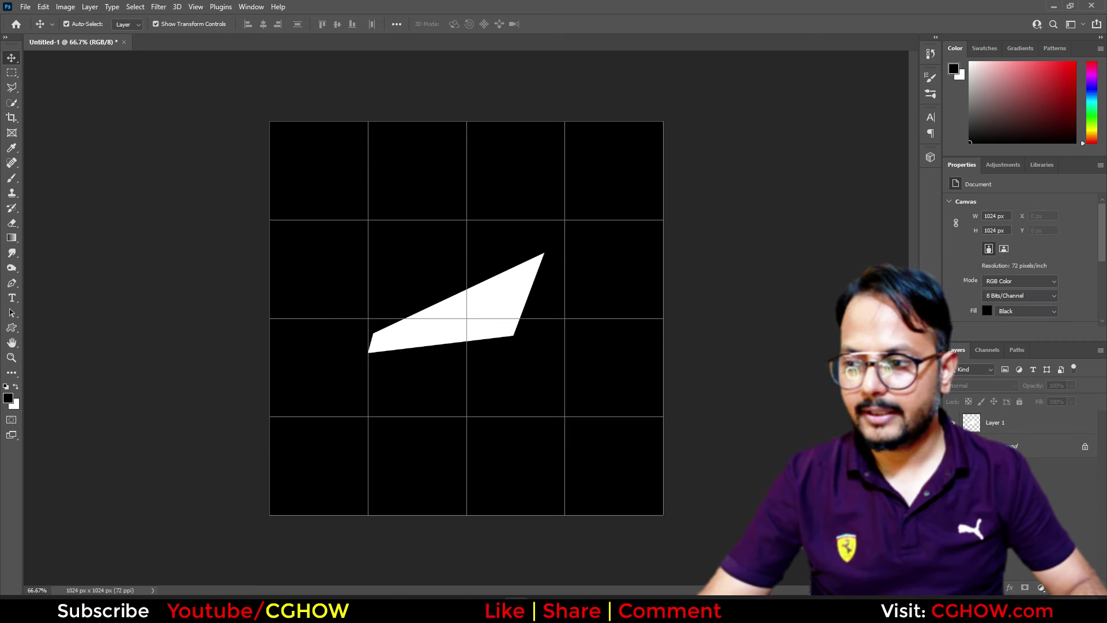
# Add a new layer and create a white-filled circle about 141 px in diameter over the eye shape's upper edge
pyautogui.click(1072, 587)
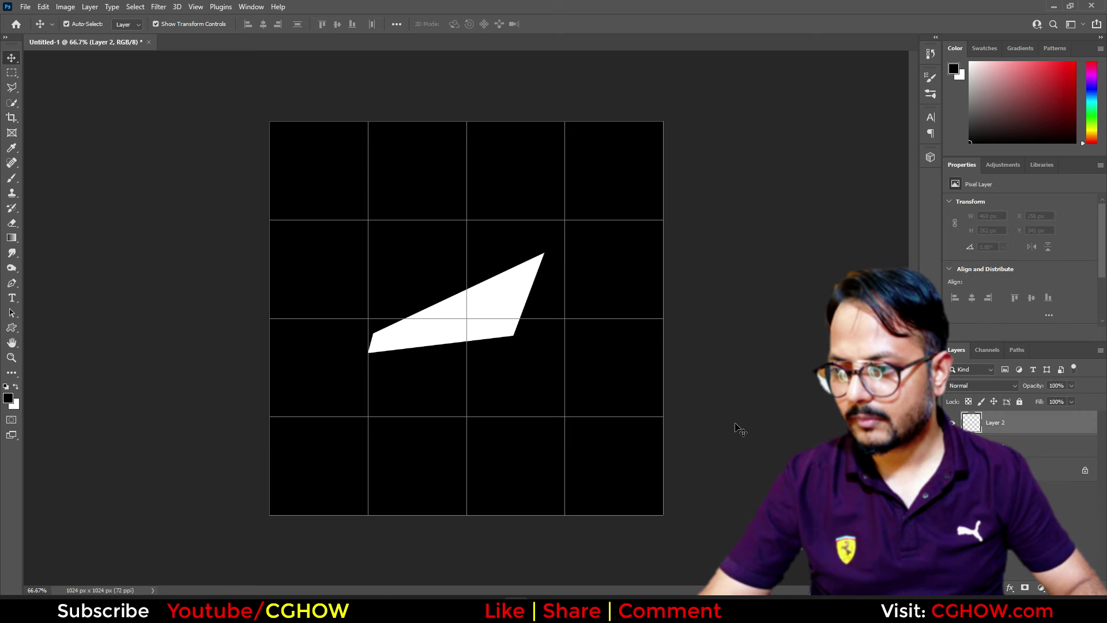
pyautogui.rightClick(12, 72)
pyautogui.click(52, 76)
pyautogui.keyDown('shift'); pyautogui.moveTo(415, 275); pyautogui.dragTo(467, 329); pyautogui.keyUp('shift')
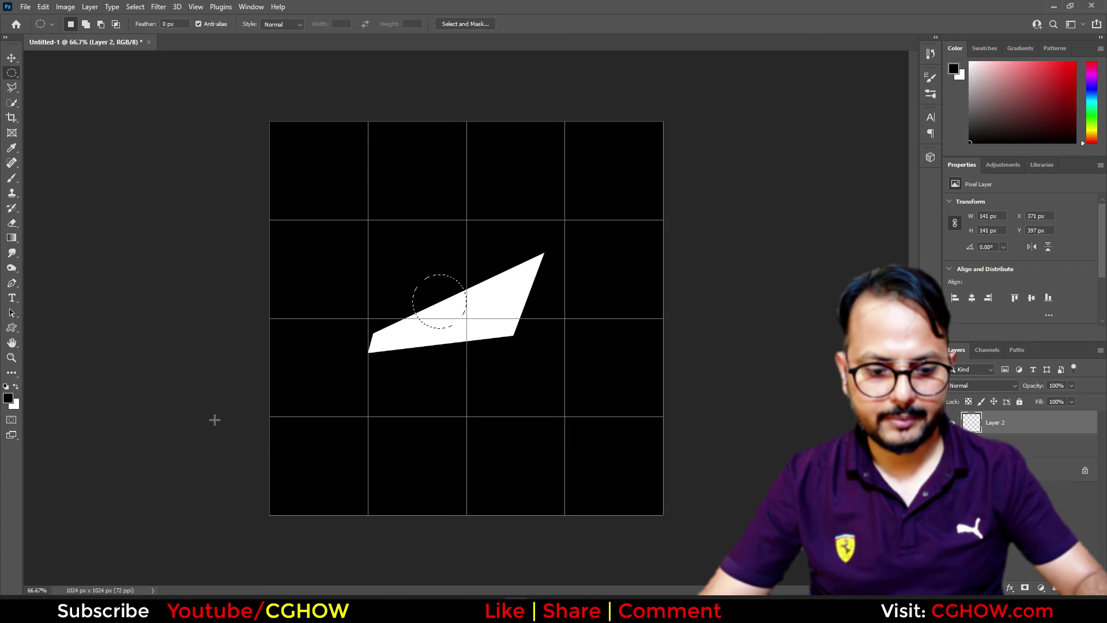
pyautogui.hotkey('ctrl', 'BackSpace')
pyautogui.hotkey('ctrl', 'd')
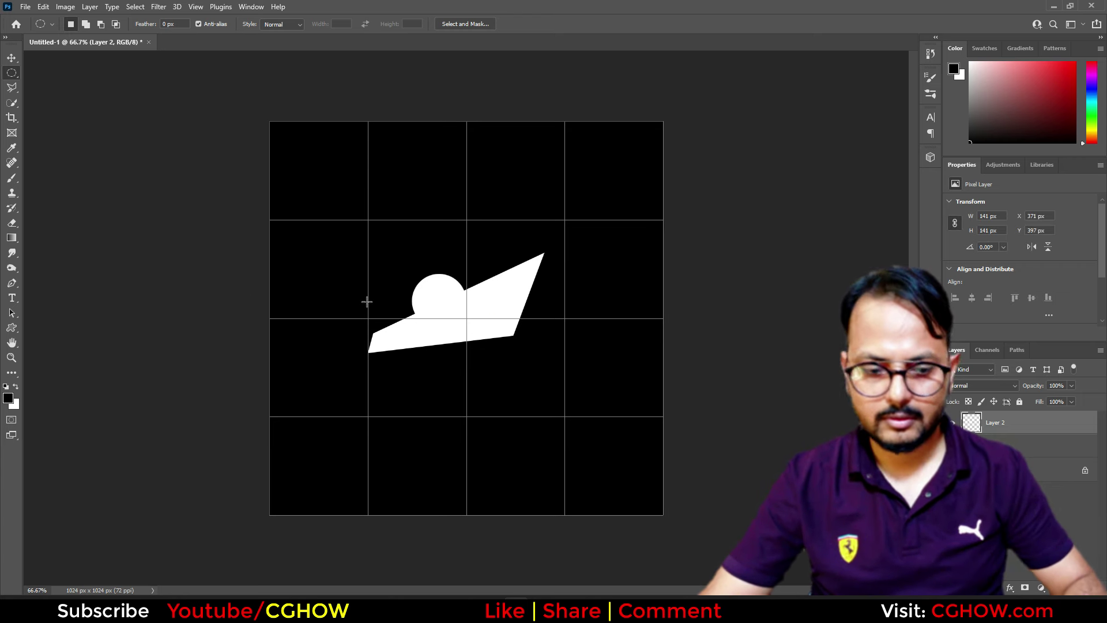
# Hide the grid and move the circle slightly down and right to about X 397 px, deeper into the eye shape
pyautogui.hotkey('ctrl', "'")
pyautogui.press('v')
pyautogui.moveTo(430, 291); pyautogui.dragTo(443, 300)
# Trim the circle on Layer 2 to the outline of the eye shape on Layer 1 and clear the selection
pyautogui.keyDown('ctrl'); pyautogui.click(972, 446); pyautogui.keyUp('ctrl')
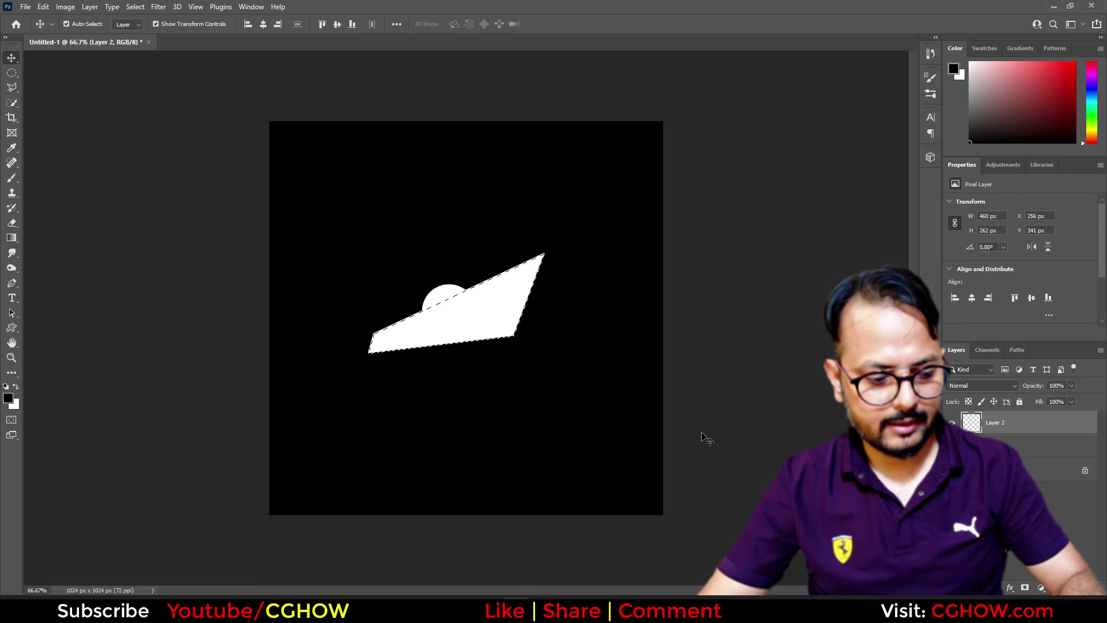
pyautogui.hotkey('ctrl', 'shift', 'i')
pyautogui.press('Delete')
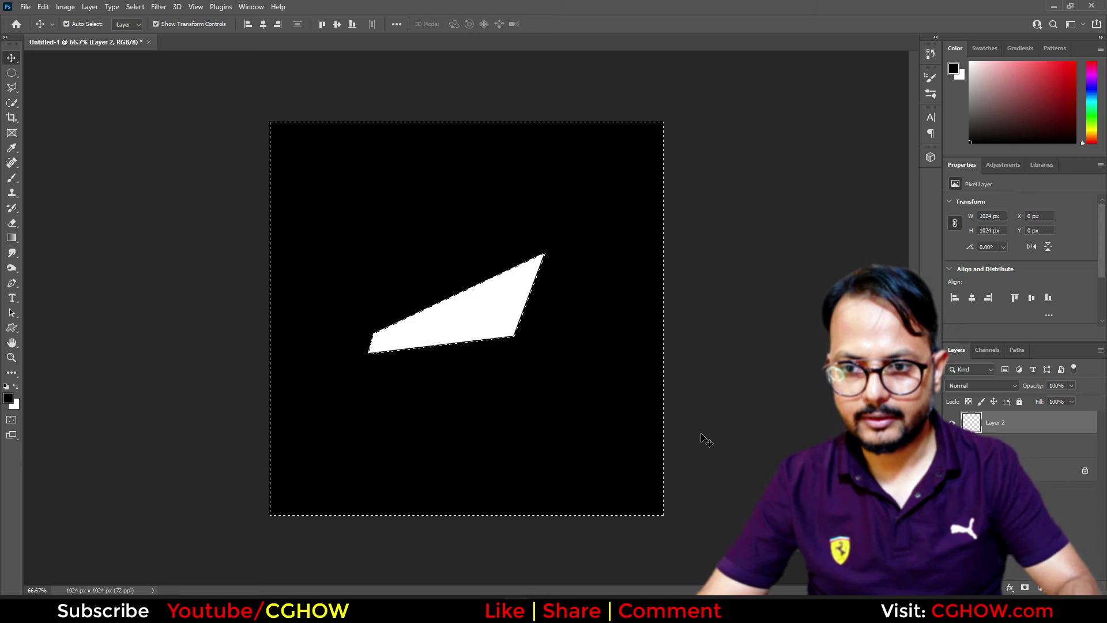
pyautogui.hotkey('ctrl', 'd')
# Check the trimmed circle without the eye shape, and lower Layer 1's opacity to 45%
pyautogui.click(953, 446)
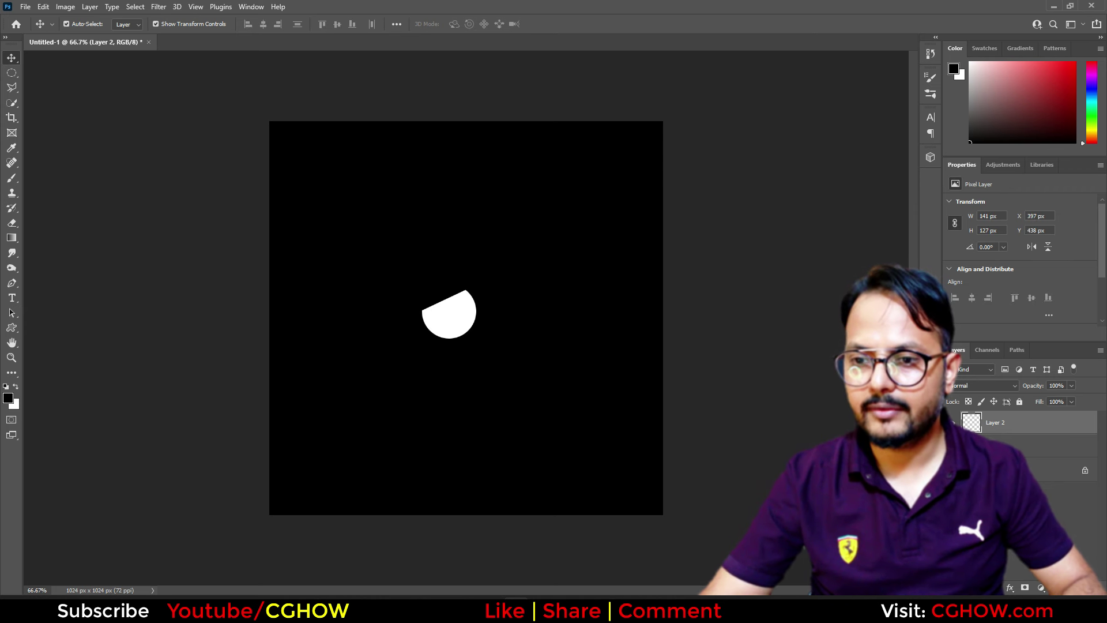
pyautogui.click(953, 446)
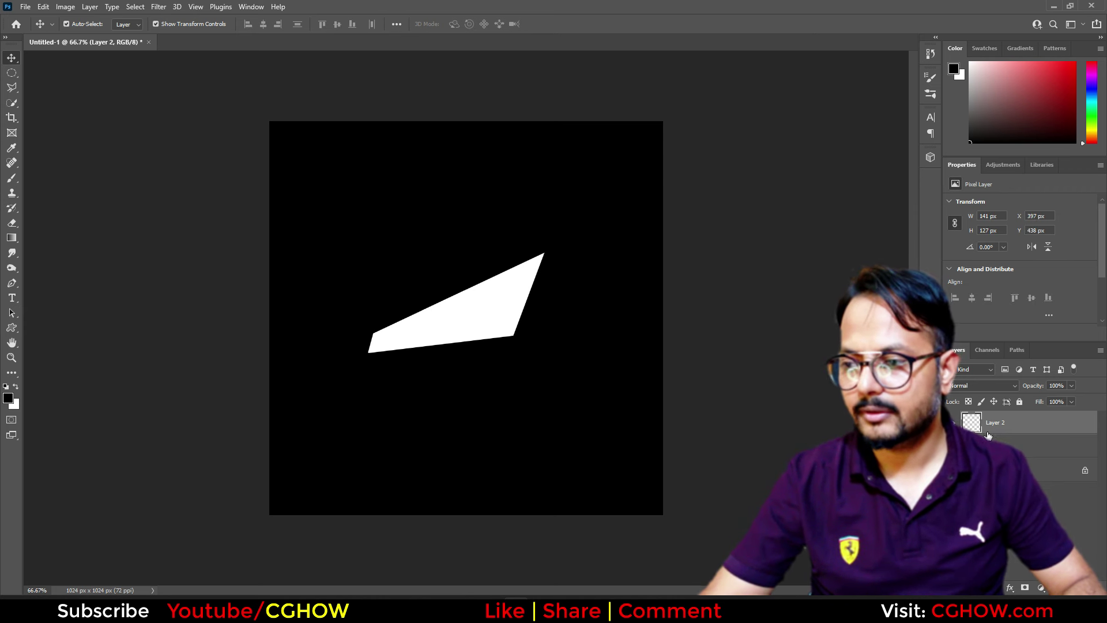
pyautogui.click(1027, 446)
pyautogui.moveTo(1037, 385); pyautogui.dragTo(1003, 387)
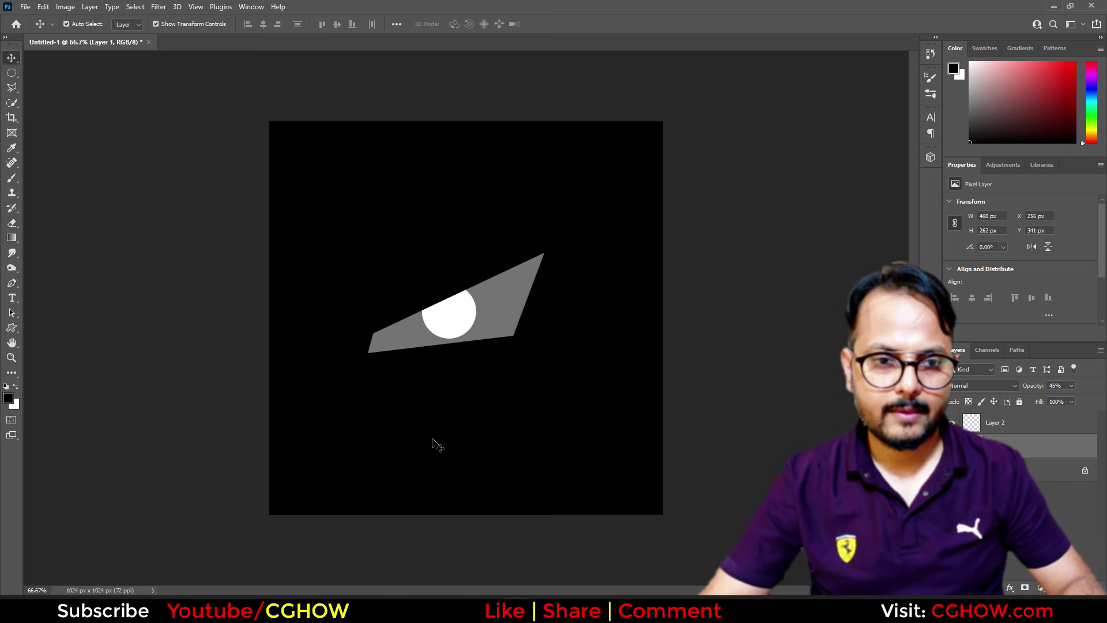
# Add a new layer above Layer 2 and prepare a smaller brush with white as the foreground colour
pyautogui.click(1031, 426)
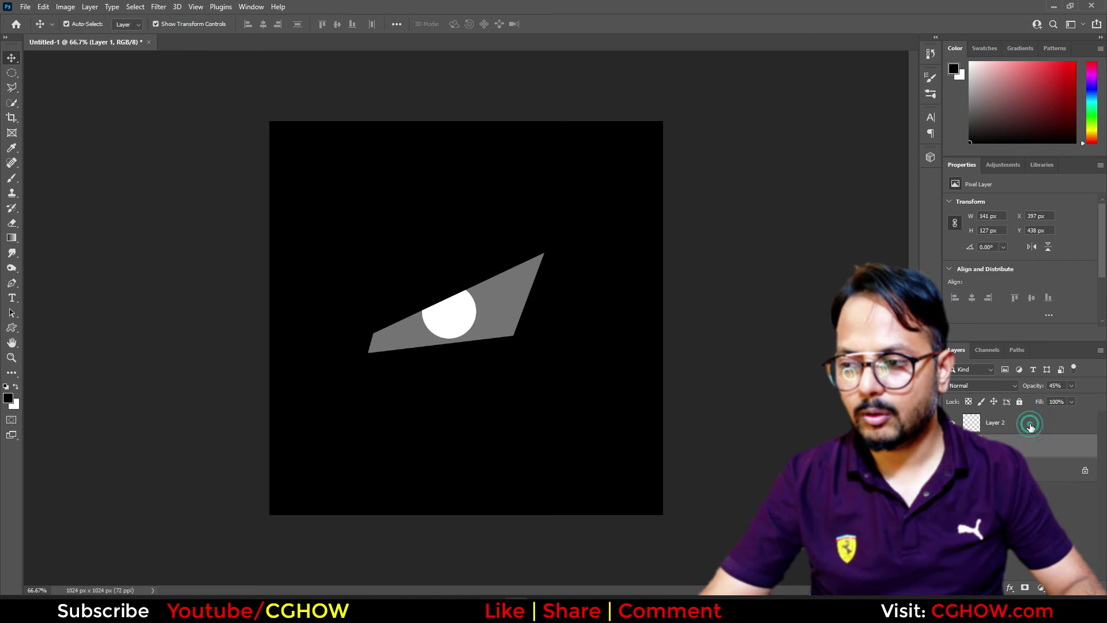
pyautogui.click(1070, 588)
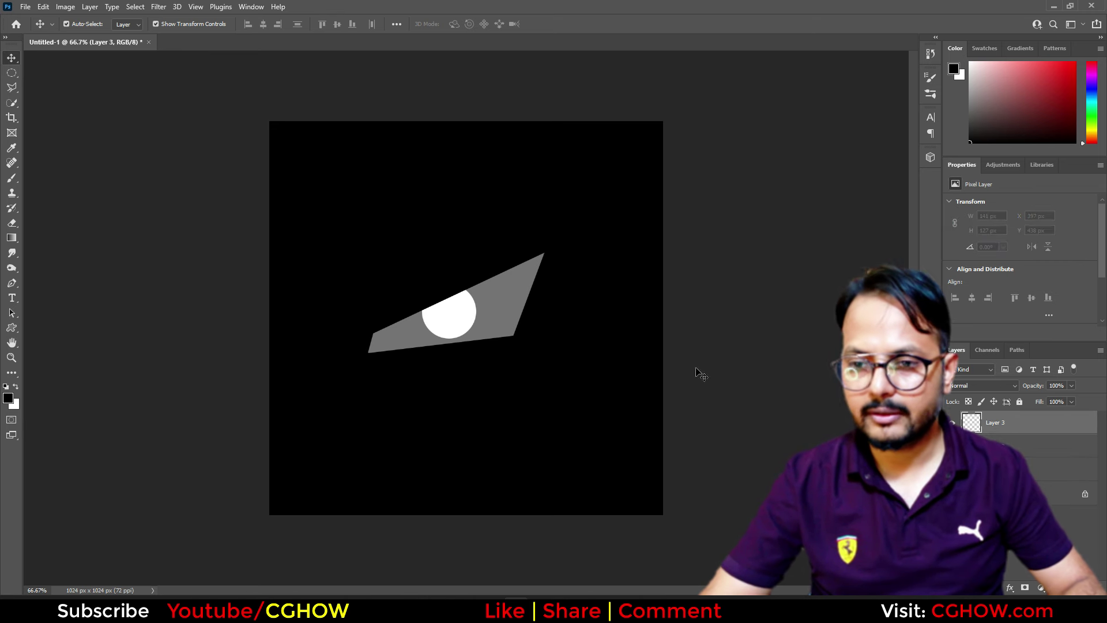
pyautogui.click(12, 178)
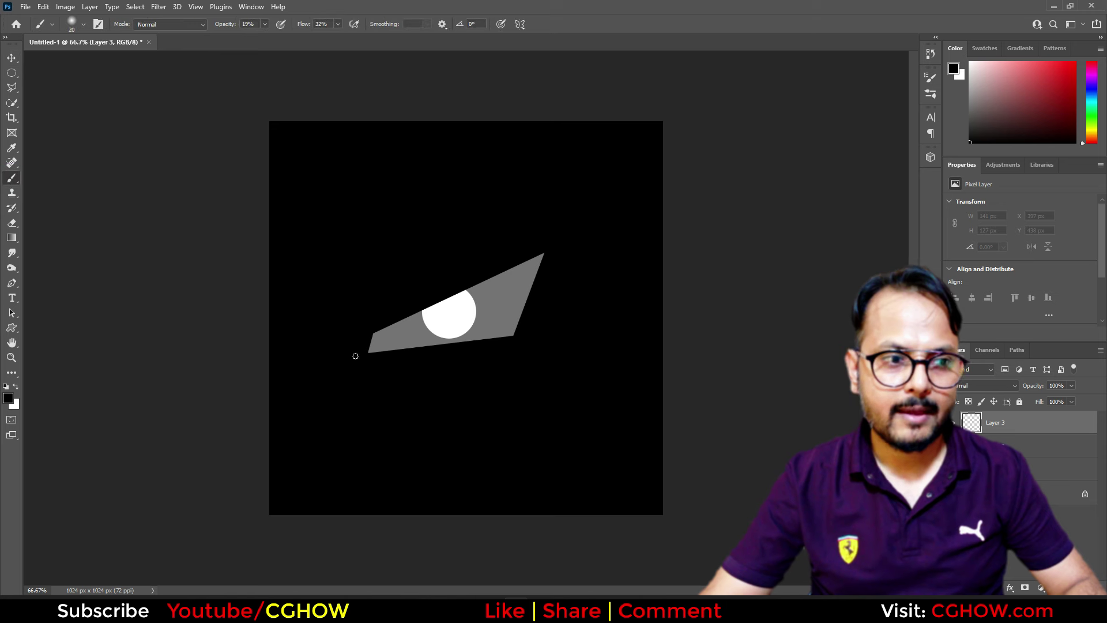
pyautogui.click(15, 387)
pyautogui.press('[')
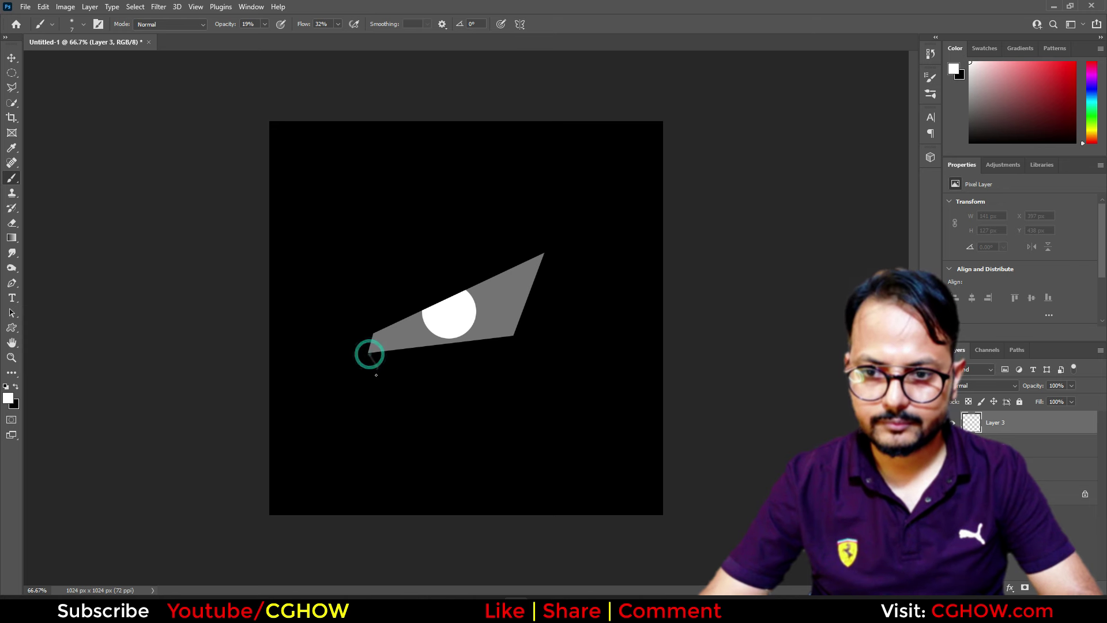
pyautogui.hotkey('ctrl', 'z')
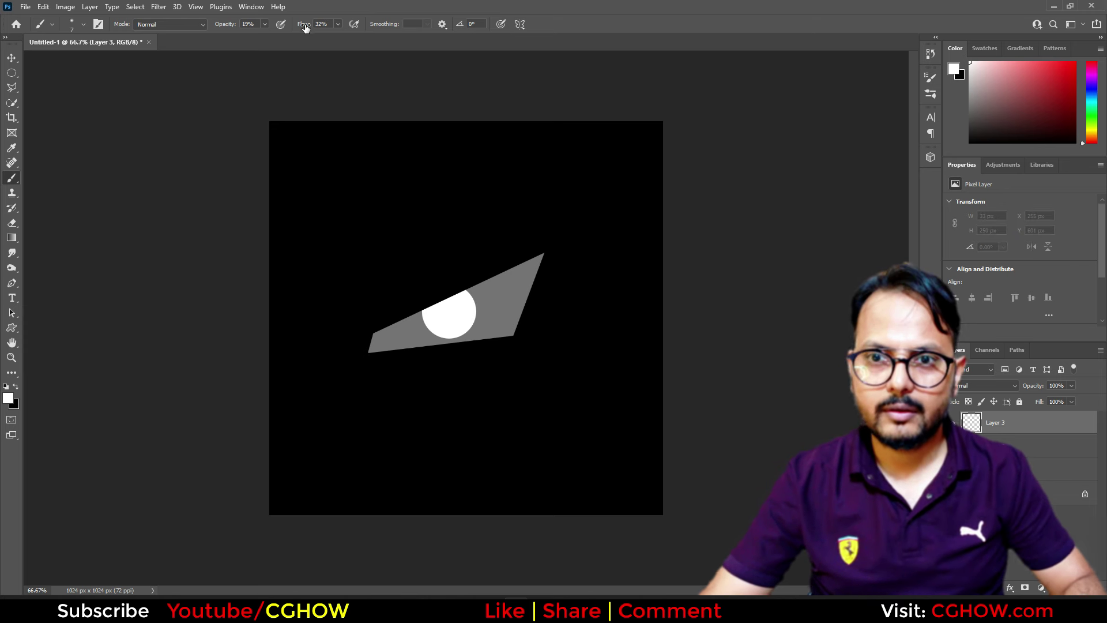
# Paint thin, faint wavy lash strokes running down from the eye's lower edge and outward from its right edge
pyautogui.moveTo(372, 355); pyautogui.dragTo(380, 453)
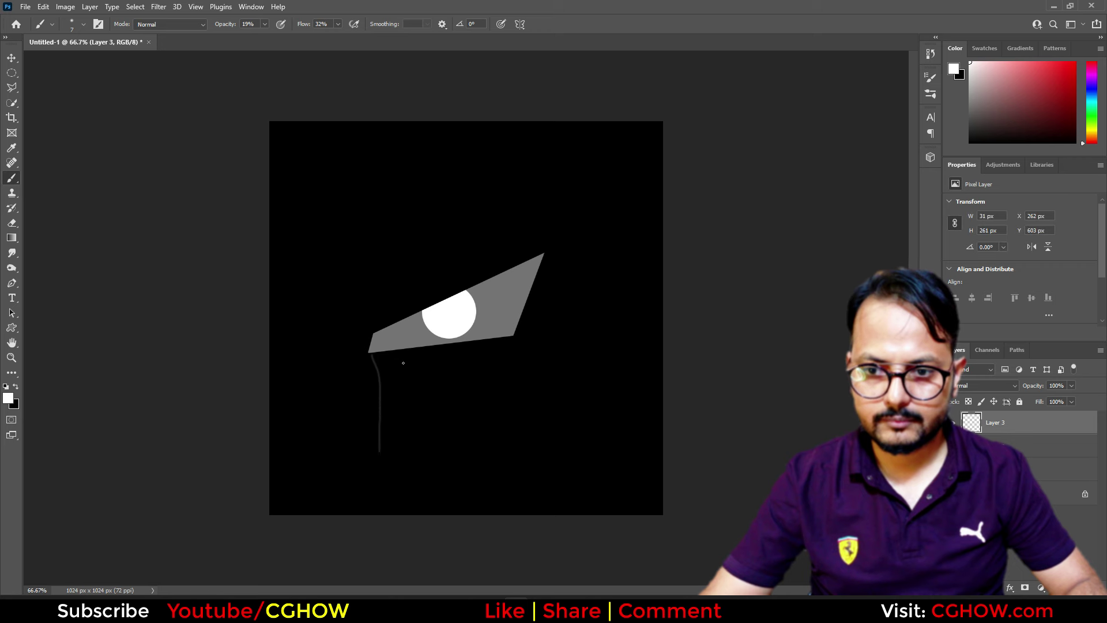
pyautogui.moveTo(393, 351); pyautogui.dragTo(410, 432)
pyautogui.moveTo(425, 345); pyautogui.dragTo(440, 423)
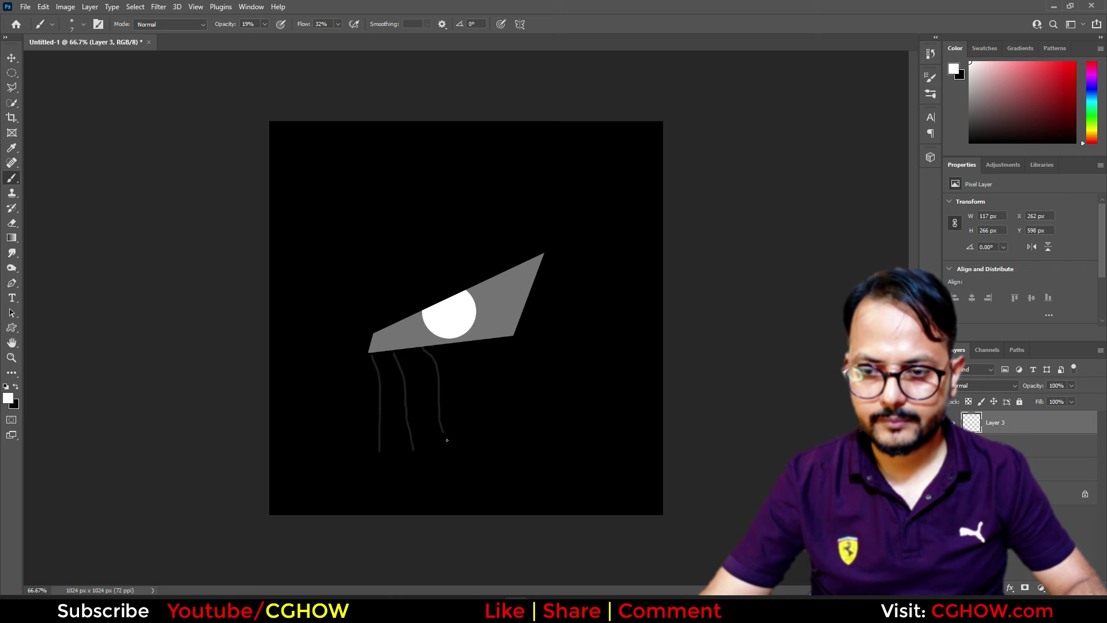
pyautogui.moveTo(457, 344); pyautogui.dragTo(486, 432)
pyautogui.moveTo(487, 341)
pyautogui.mouseDown()
pyautogui.moveTo(536, 438)
pyautogui.moveTo(520, 342)
pyautogui.moveTo(580, 428)
pyautogui.mouseUp()
pyautogui.moveTo(526, 298); pyautogui.dragTo(560, 335)
# Paint faint lash strokes upward from the eye's upper edge and around its left tip, using a finer brush for the last ones
pyautogui.moveTo(535, 278)
pyautogui.mouseDown()
pyautogui.moveTo(566, 295)
pyautogui.moveTo(579, 275)
pyautogui.moveTo(543, 196)
pyautogui.mouseUp()
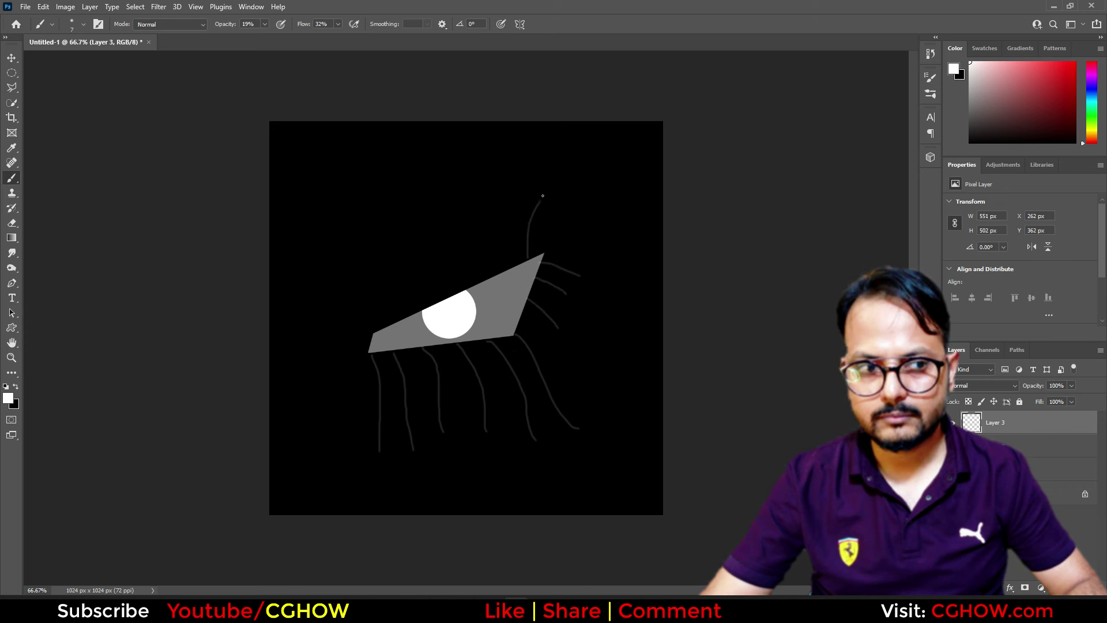
pyautogui.moveTo(537, 251); pyautogui.dragTo(555, 233)
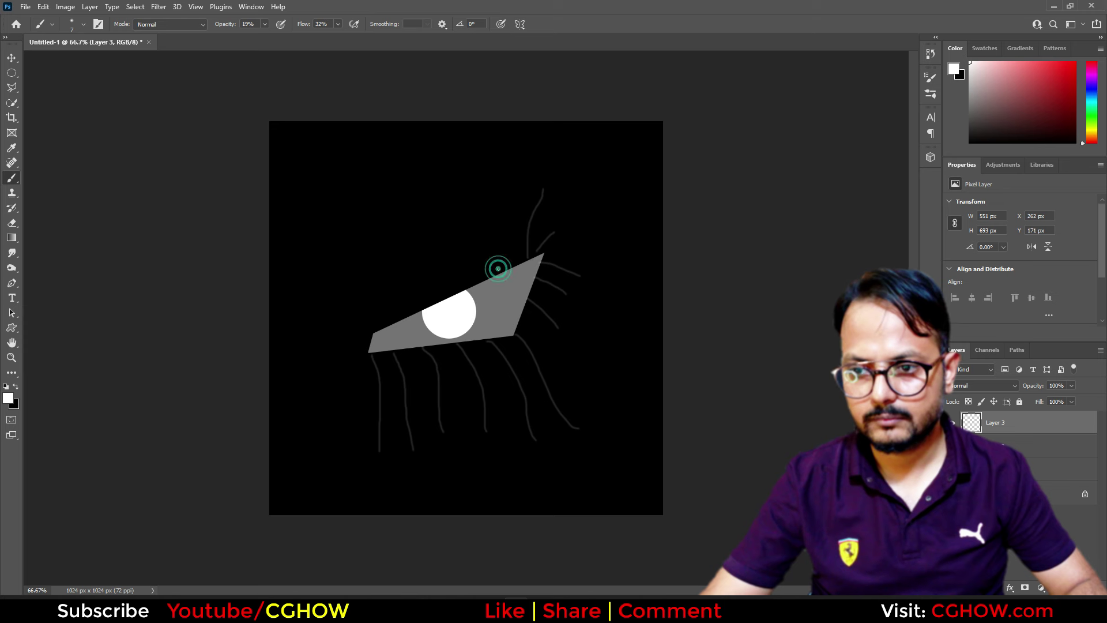
pyautogui.moveTo(477, 284); pyautogui.dragTo(491, 233)
pyautogui.moveTo(455, 300)
pyautogui.mouseDown()
pyautogui.moveTo(466, 257)
pyautogui.moveTo(445, 239)
pyautogui.mouseUp()
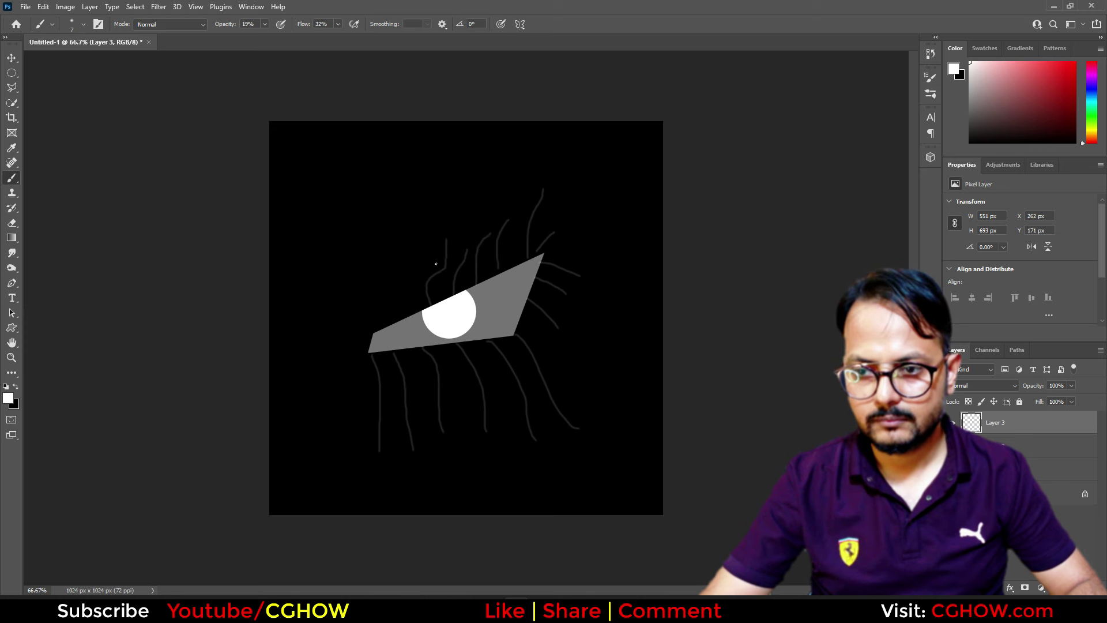
pyautogui.moveTo(407, 324); pyautogui.dragTo(419, 250)
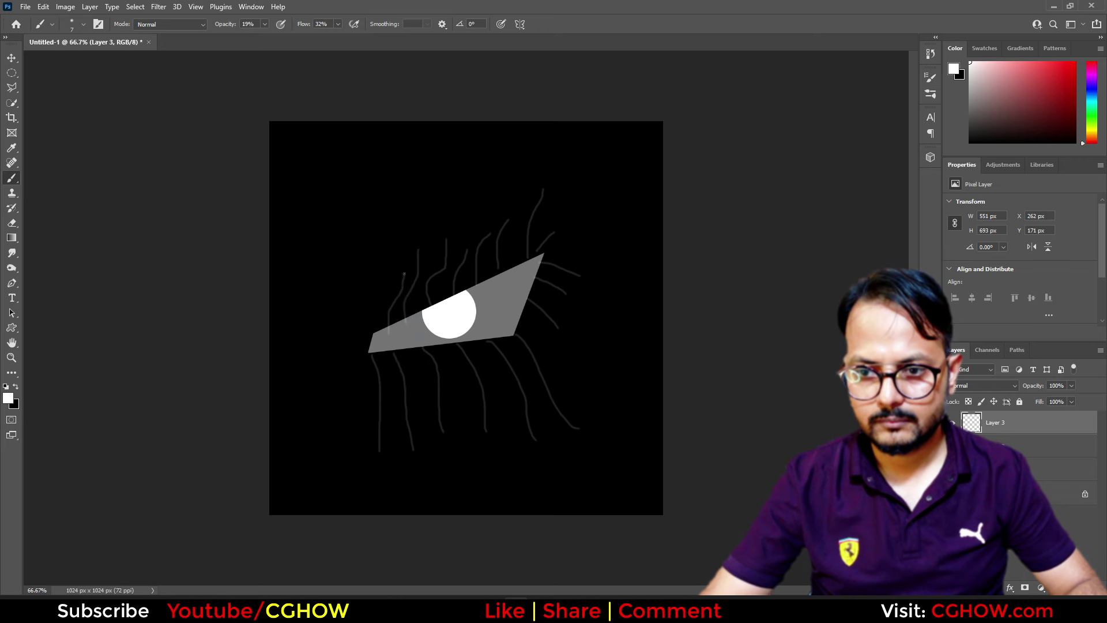
pyautogui.moveTo(374, 344); pyautogui.dragTo(366, 325)
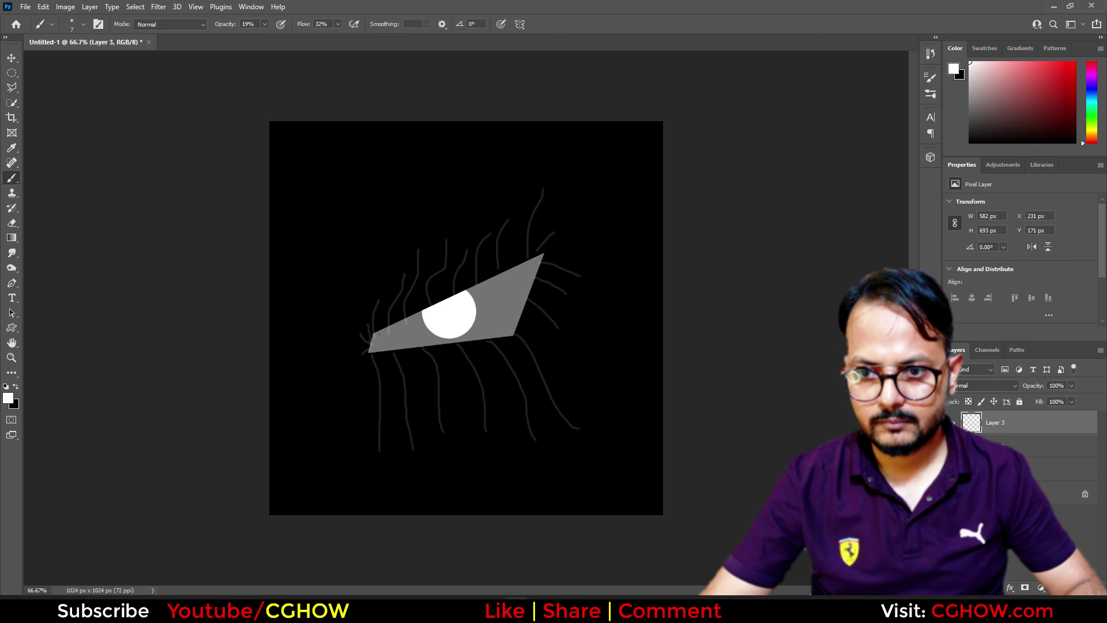
pyautogui.press('[')
pyautogui.press('[')
pyautogui.moveTo(375, 334); pyautogui.dragTo(410, 264)
# Set the brush opacity and flow to 100%, reduce its size, and undo the test stroke above the circle
pyautogui.moveTo(221, 24); pyautogui.dragTo(435, 45)
pyautogui.moveTo(442, 299); pyautogui.dragTo(442, 266)
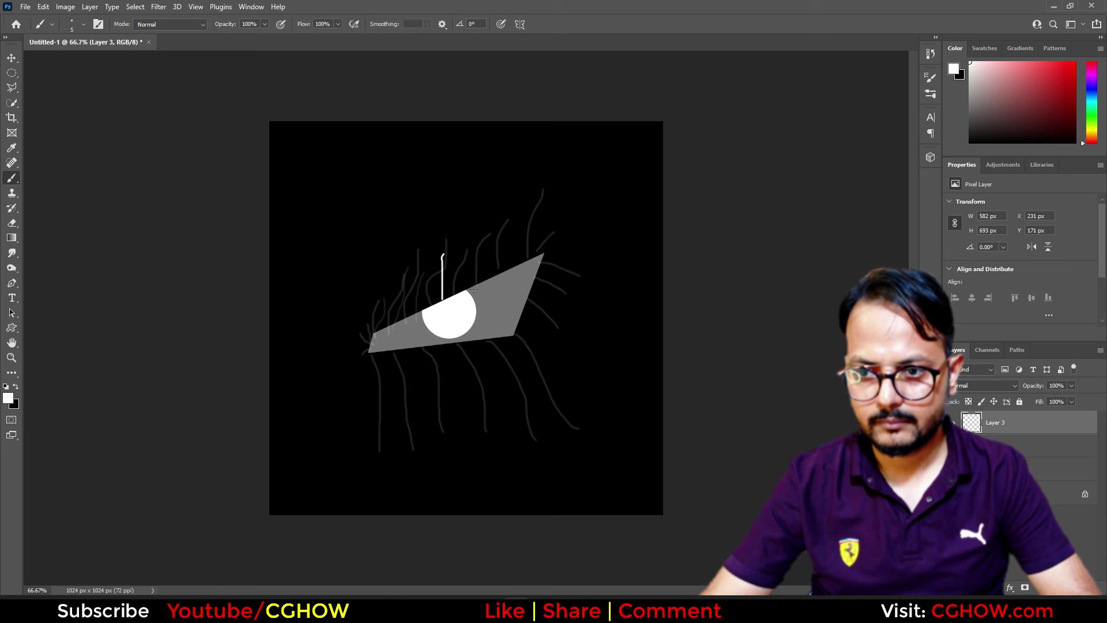
pyautogui.press('[')
pyautogui.hotkey('ctrl', 'z')
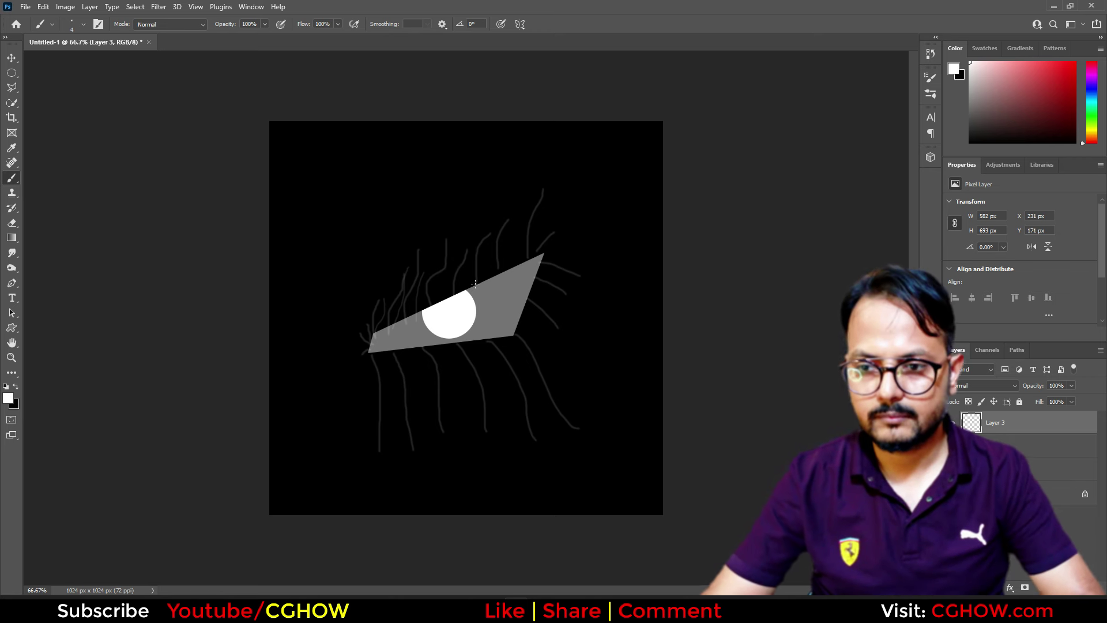
# Paint bright white curved lash strokes outward from the eye's upper, right and lower edges
pyautogui.moveTo(478, 291)
pyautogui.mouseDown()
pyautogui.moveTo(488, 255)
pyautogui.moveTo(537, 230)
pyautogui.mouseUp()
pyautogui.moveTo(521, 270)
pyautogui.mouseDown()
pyautogui.moveTo(549, 273)
pyautogui.moveTo(562, 367)
pyautogui.mouseUp()
pyautogui.moveTo(527, 281); pyautogui.dragTo(582, 329)
pyautogui.moveTo(493, 335)
pyautogui.mouseDown()
pyautogui.moveTo(523, 390)
pyautogui.moveTo(483, 369)
pyautogui.moveTo(488, 403)
pyautogui.mouseUp()
pyautogui.moveTo(447, 339)
pyautogui.mouseDown()
pyautogui.moveTo(463, 394)
pyautogui.moveTo(456, 418)
pyautogui.moveTo(427, 404)
pyautogui.mouseUp()
pyautogui.moveTo(387, 336)
pyautogui.mouseDown()
pyautogui.moveTo(417, 396)
pyautogui.moveTo(392, 404)
pyautogui.moveTo(396, 292)
pyautogui.moveTo(499, 248)
pyautogui.mouseUp()
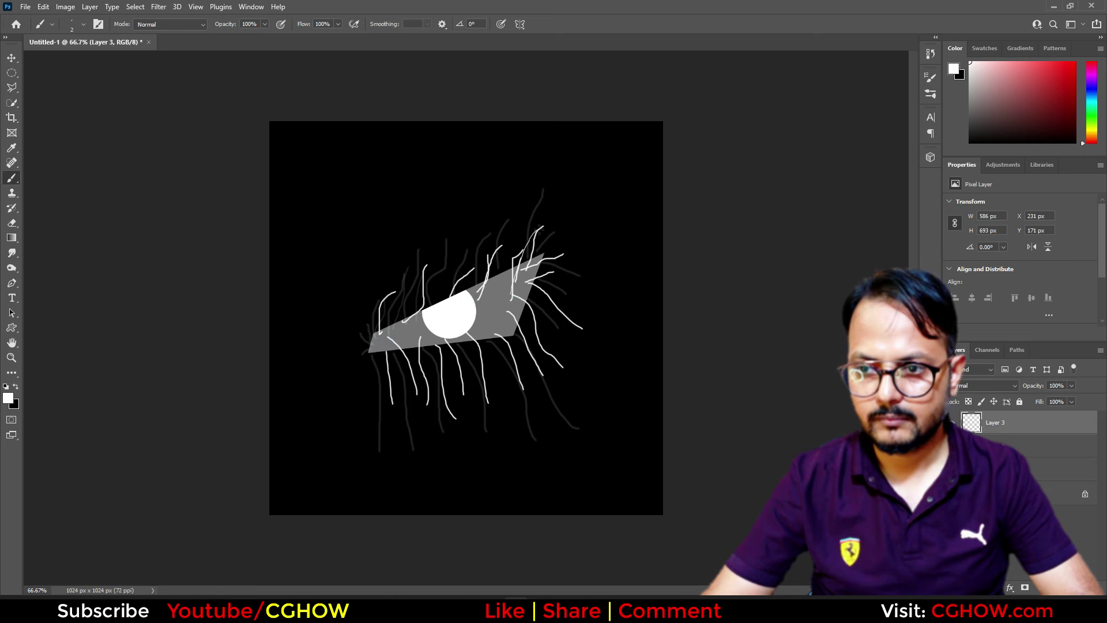
# Add longer, thinner white lash strokes with a 2 px brush along the upper edge and below the left end
pyautogui.moveTo(502, 254); pyautogui.dragTo(526, 222)
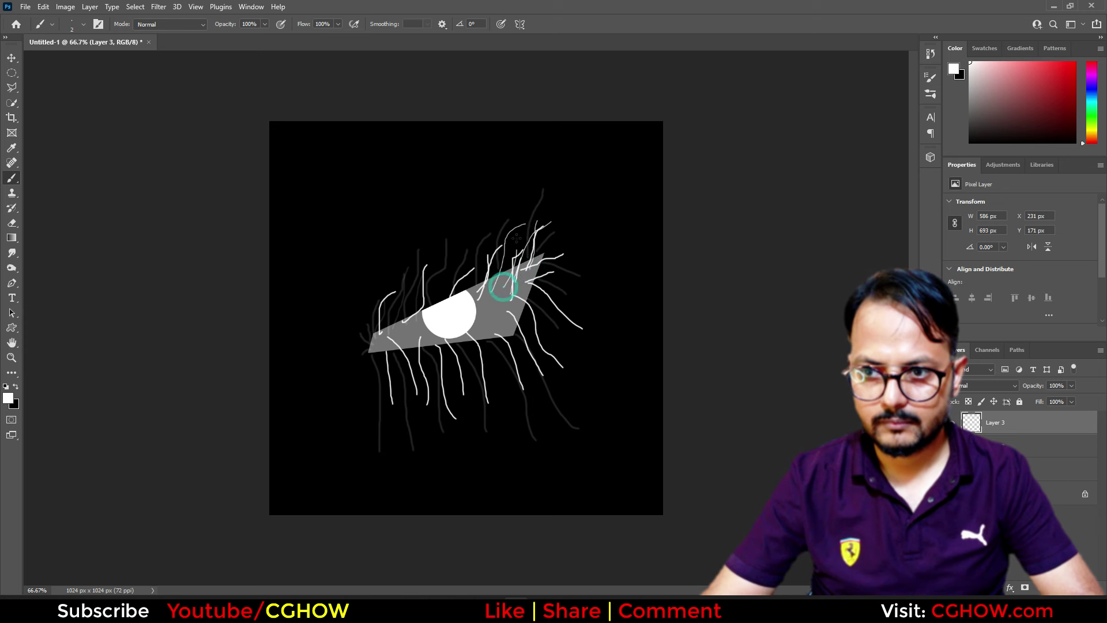
pyautogui.moveTo(451, 302); pyautogui.dragTo(464, 236)
pyautogui.moveTo(406, 329); pyautogui.dragTo(421, 245)
pyautogui.moveTo(411, 305); pyautogui.dragTo(420, 193)
pyautogui.moveTo(406, 326); pyautogui.dragTo(444, 223)
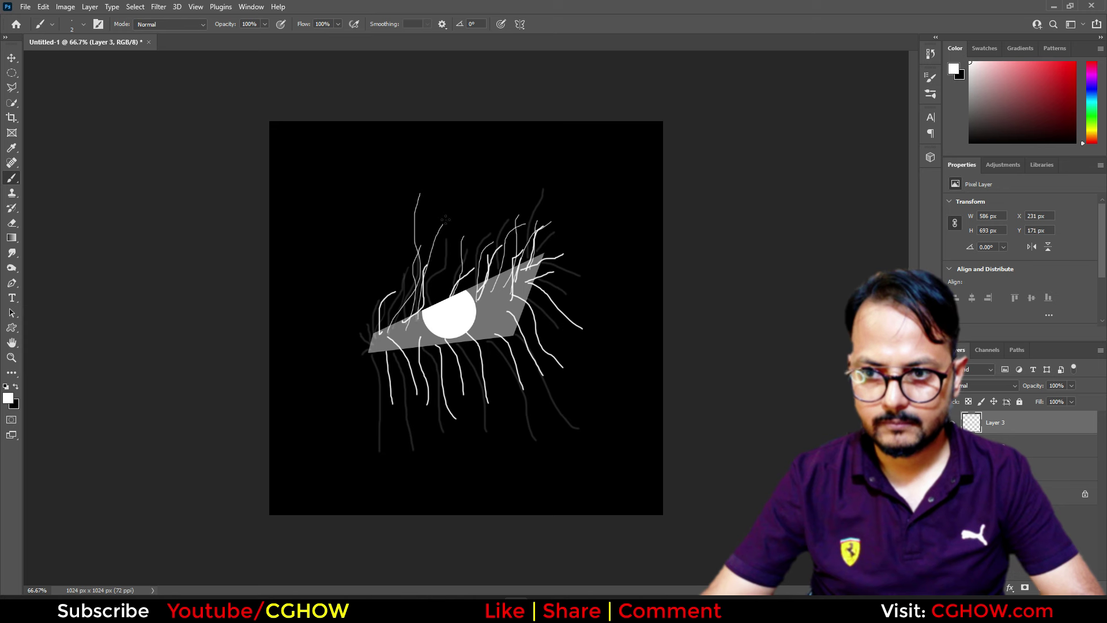
pyautogui.moveTo(385, 342); pyautogui.dragTo(454, 454)
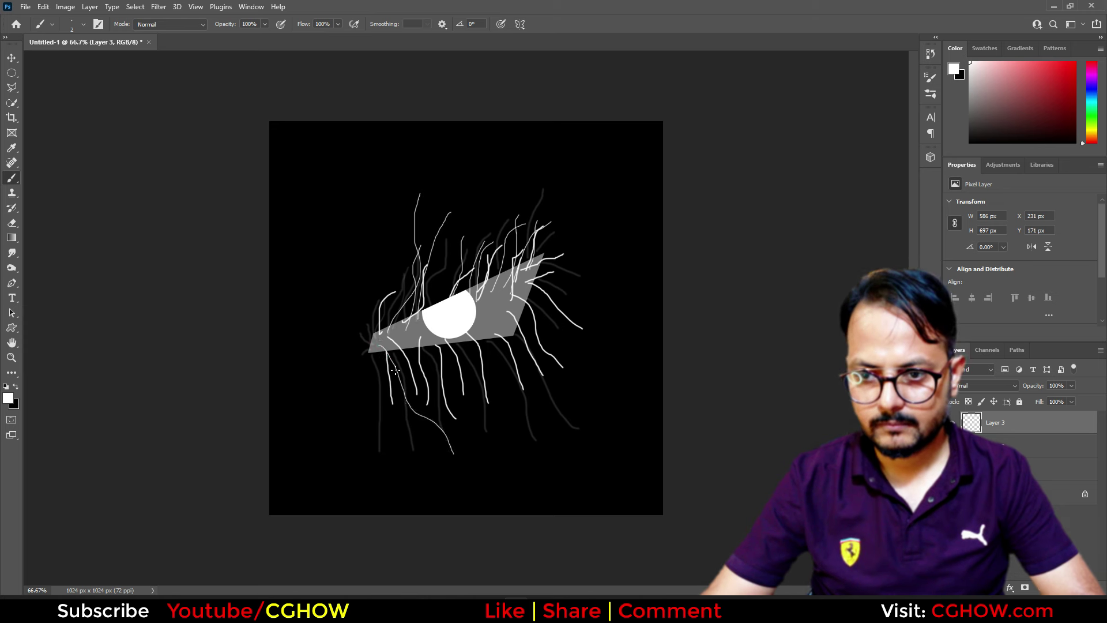
# Paint long thin white lash strokes sweeping downward and outward from the eye's lower edge, from its left end to its right corner
pyautogui.moveTo(397, 349); pyautogui.dragTo(451, 478)
pyautogui.moveTo(446, 388); pyautogui.dragTo(474, 463)
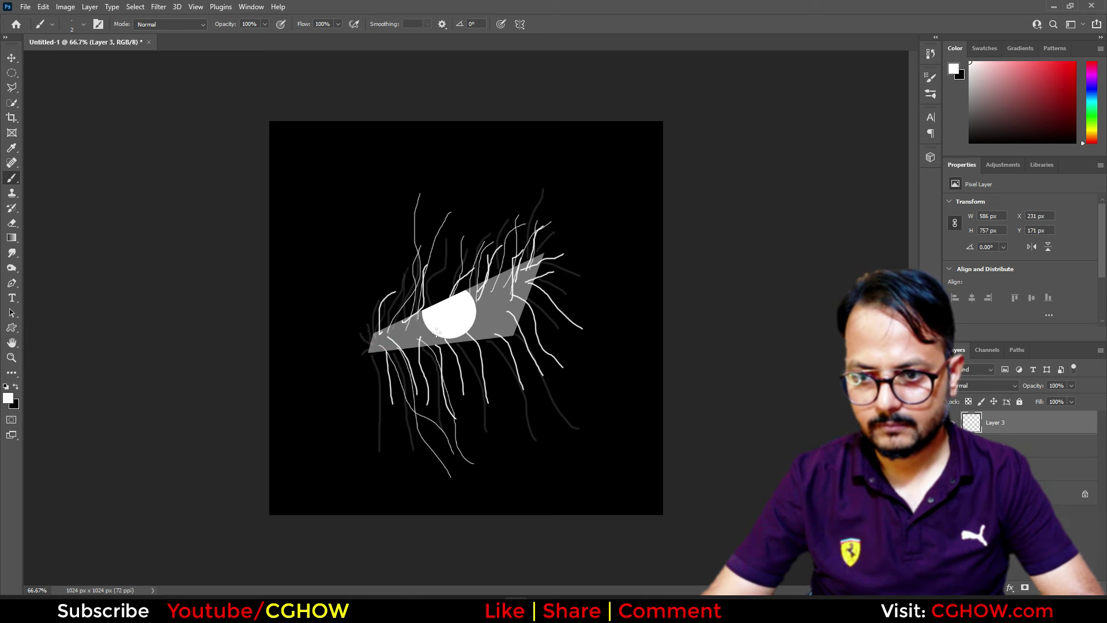
pyautogui.moveTo(434, 326); pyautogui.dragTo(480, 421)
pyautogui.moveTo(467, 323); pyautogui.dragTo(536, 457)
pyautogui.moveTo(482, 314); pyautogui.dragTo(578, 429)
pyautogui.moveTo(508, 299); pyautogui.dragTo(575, 407)
pyautogui.moveTo(512, 287); pyautogui.dragTo(627, 375)
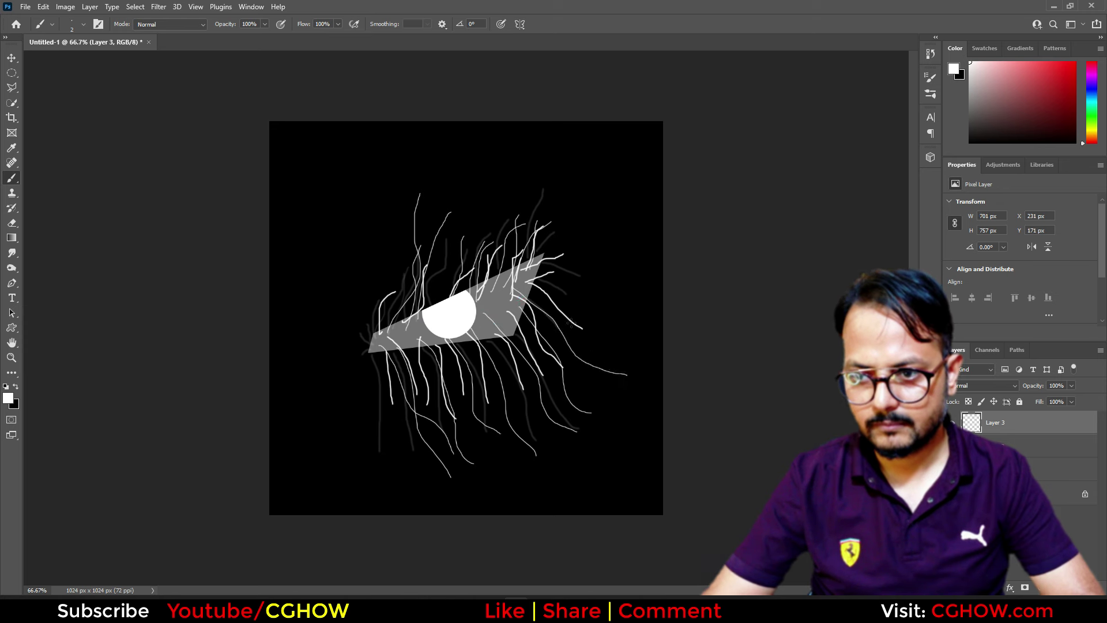
# Add white lash strokes around the eye's right and left tips and fill the gaps along its upper and lower edges
pyautogui.moveTo(522, 281)
pyautogui.mouseDown()
pyautogui.moveTo(582, 340)
pyautogui.moveTo(614, 285)
pyautogui.mouseUp()
pyautogui.moveTo(536, 269); pyautogui.dragTo(588, 329)
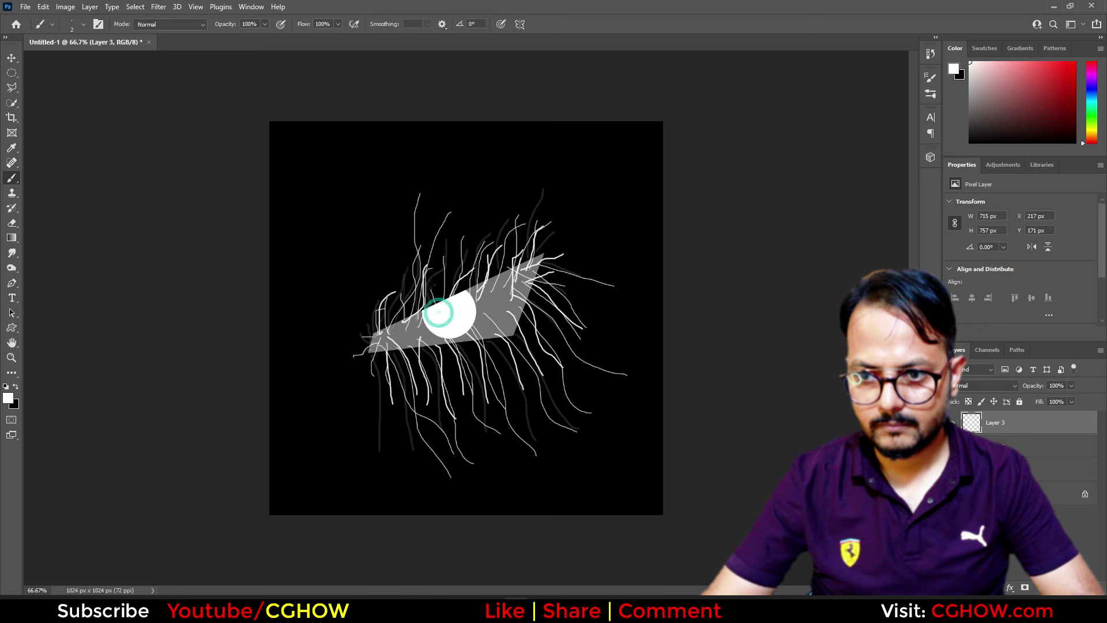
pyautogui.moveTo(501, 298); pyautogui.dragTo(525, 237)
pyautogui.moveTo(517, 289)
pyautogui.mouseDown()
pyautogui.moveTo(550, 312)
pyautogui.moveTo(554, 363)
pyautogui.mouseUp()
pyautogui.moveTo(504, 328); pyautogui.dragTo(553, 379)
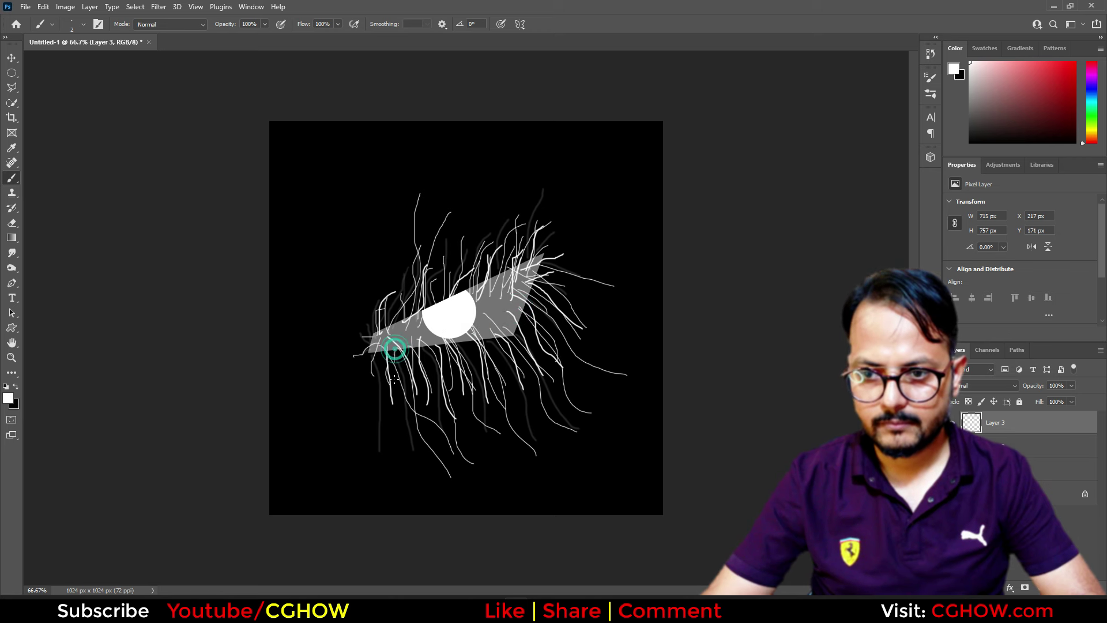
# Smudge the lashes outward along the eye's lower and right edges with a 60 px Smudge tool at 32% strength
pyautogui.click(12, 253)
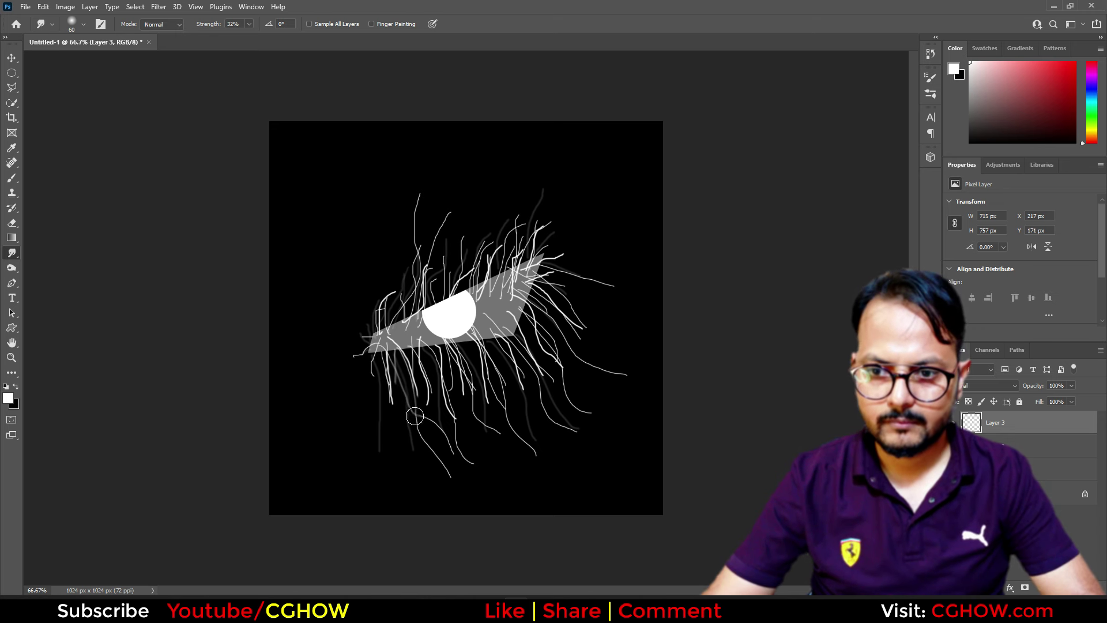
pyautogui.moveTo(382, 345)
pyautogui.mouseDown()
pyautogui.moveTo(391, 422)
pyautogui.moveTo(424, 378)
pyautogui.moveTo(448, 429)
pyautogui.mouseUp()
pyautogui.moveTo(425, 339)
pyautogui.mouseDown()
pyautogui.moveTo(485, 475)
pyautogui.moveTo(467, 409)
pyautogui.mouseUp()
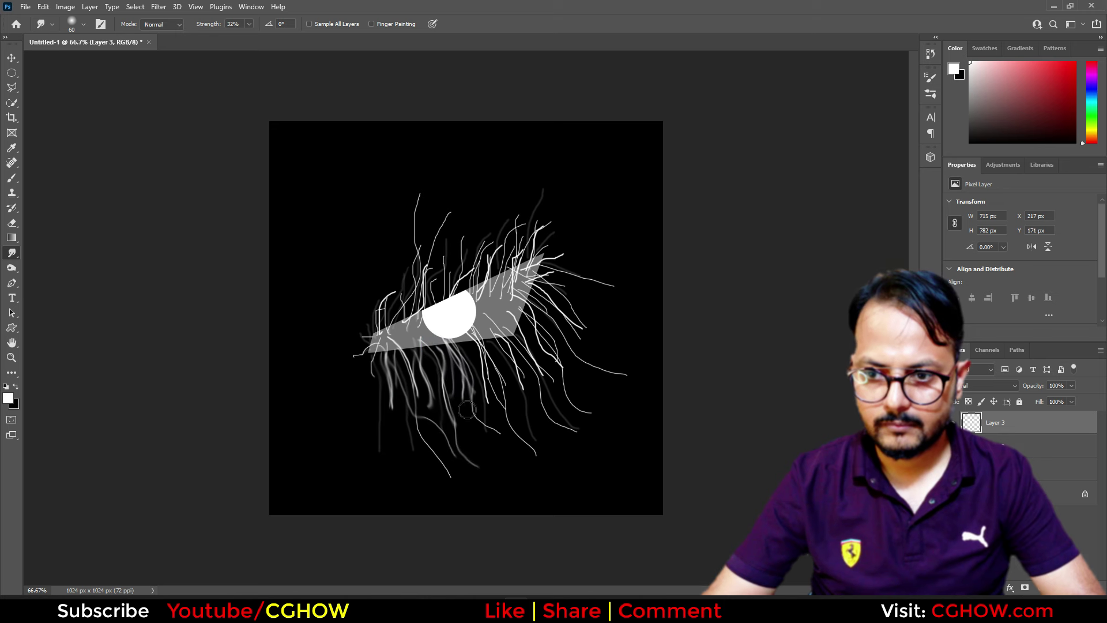
pyautogui.moveTo(464, 322); pyautogui.dragTo(538, 455)
pyautogui.moveTo(495, 324); pyautogui.dragTo(535, 411)
pyautogui.moveTo(520, 320); pyautogui.dragTo(550, 387)
pyautogui.moveTo(517, 290); pyautogui.dragTo(602, 427)
pyautogui.moveTo(524, 284); pyautogui.dragTo(650, 391)
pyautogui.moveTo(527, 274); pyautogui.dragTo(634, 293)
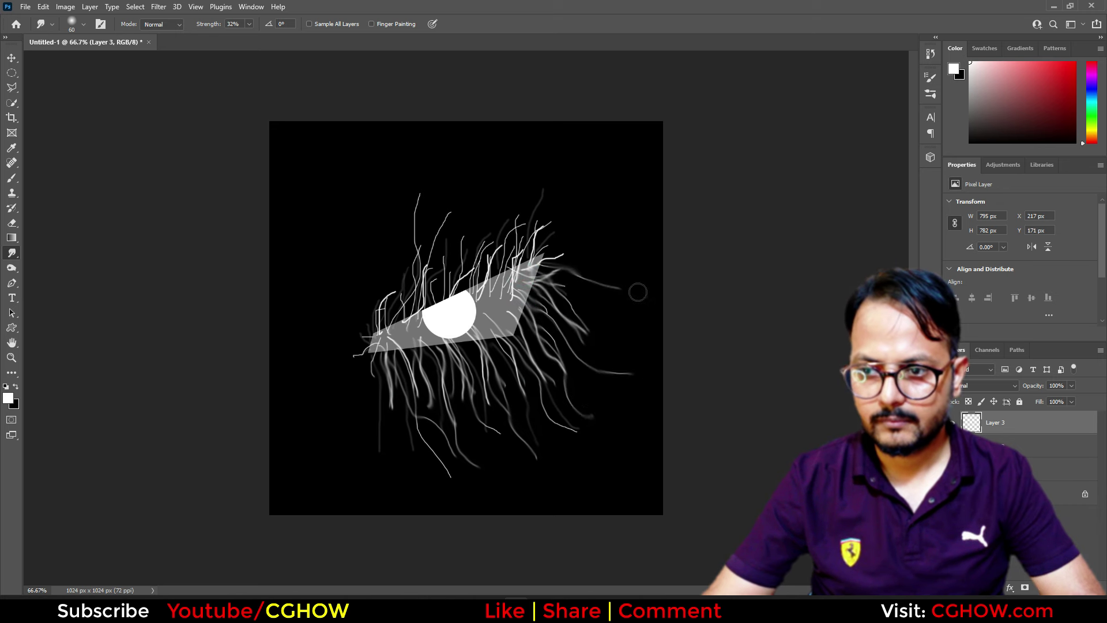
# Smudge the lashes along the eye's upper edge upward, working from the right tip to the left end
pyautogui.moveTo(529, 257); pyautogui.dragTo(557, 222)
pyautogui.moveTo(510, 265); pyautogui.dragTo(537, 204)
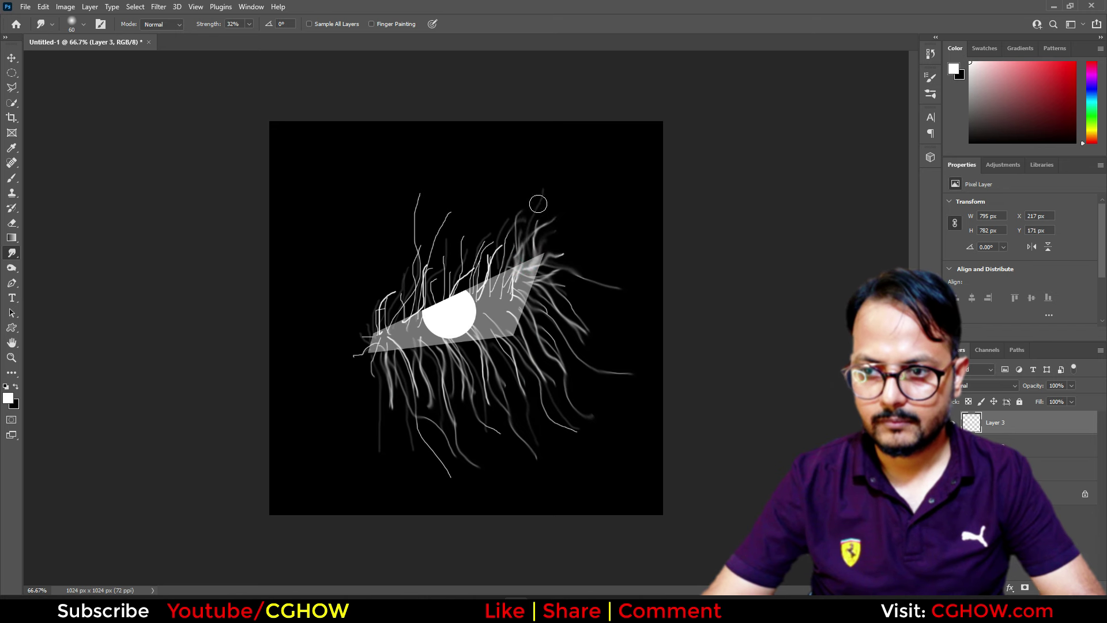
pyautogui.moveTo(513, 285); pyautogui.dragTo(545, 199)
pyautogui.moveTo(489, 287); pyautogui.dragTo(488, 228)
pyautogui.moveTo(455, 302); pyautogui.dragTo(483, 231)
pyautogui.moveTo(445, 299); pyautogui.dragTo(459, 239)
pyautogui.moveTo(431, 300); pyautogui.dragTo(432, 245)
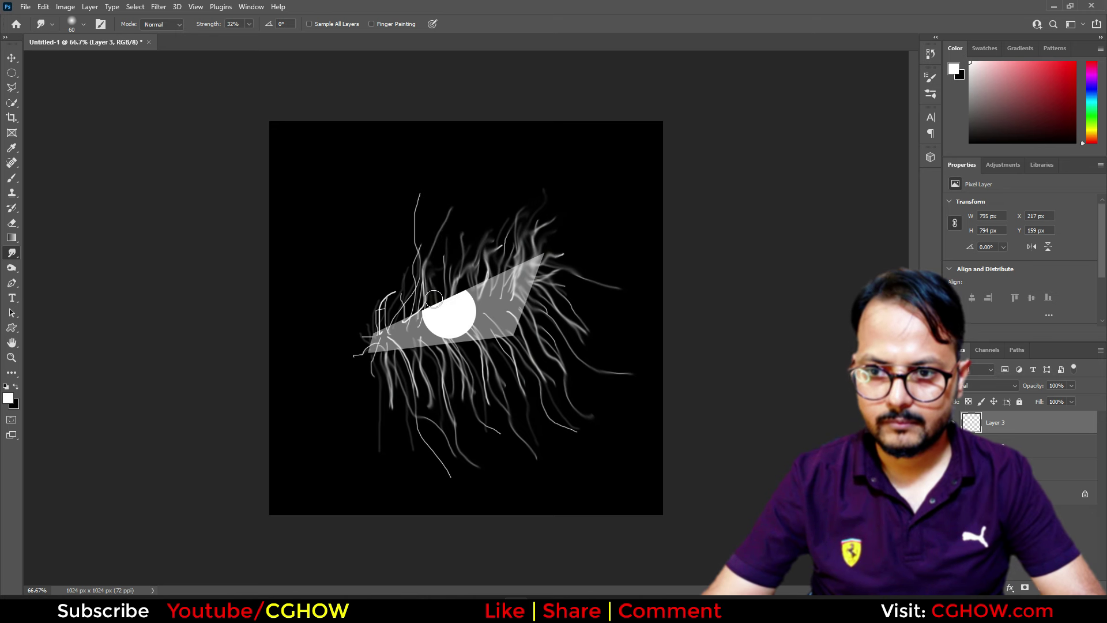
pyautogui.moveTo(401, 308); pyautogui.dragTo(420, 182)
pyautogui.moveTo(387, 328); pyautogui.dragTo(420, 274)
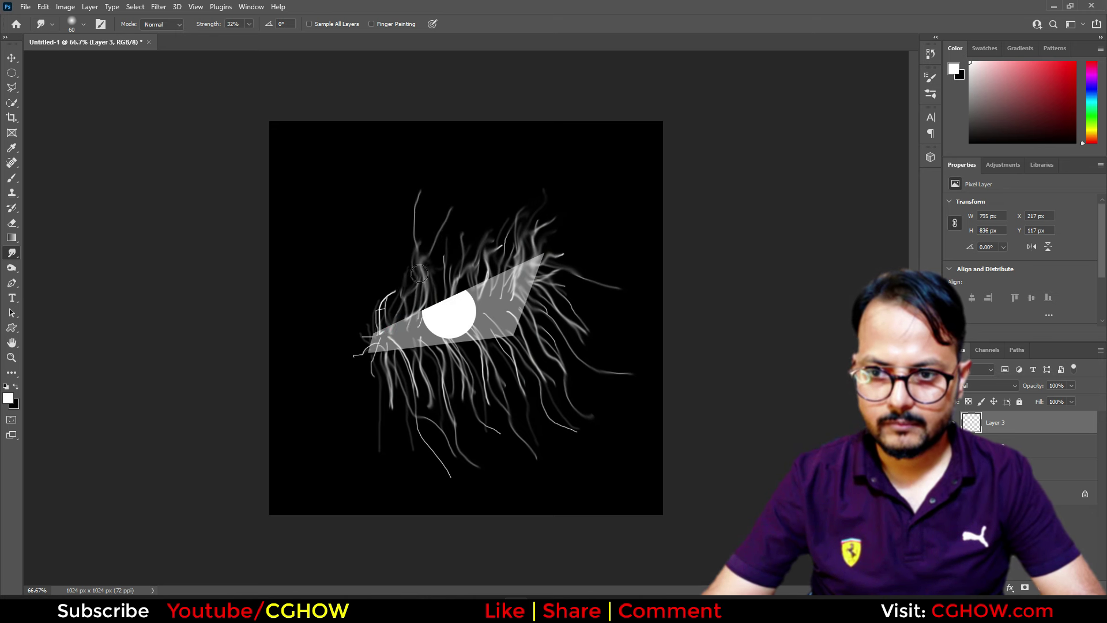
pyautogui.moveTo(384, 330); pyautogui.dragTo(405, 284)
# Smudge the lash roots all around the eye and soften the remaining lash tips at the upper right and lower left
pyautogui.moveTo(377, 329)
pyautogui.mouseDown()
pyautogui.moveTo(378, 302)
pyautogui.moveTo(356, 355)
pyautogui.moveTo(426, 404)
pyautogui.mouseUp()
pyautogui.moveTo(436, 332)
pyautogui.mouseDown()
pyautogui.moveTo(455, 371)
pyautogui.moveTo(457, 354)
pyautogui.mouseUp()
pyautogui.moveTo(474, 315); pyautogui.dragTo(510, 357)
pyautogui.moveTo(502, 296)
pyautogui.mouseDown()
pyautogui.moveTo(520, 338)
pyautogui.moveTo(527, 293)
pyautogui.moveTo(564, 319)
pyautogui.mouseUp()
pyautogui.moveTo(546, 268)
pyautogui.mouseDown()
pyautogui.moveTo(557, 272)
pyautogui.moveTo(533, 223)
pyautogui.moveTo(541, 200)
pyautogui.mouseUp()
pyautogui.moveTo(489, 256); pyautogui.dragTo(527, 211)
pyautogui.moveTo(404, 333)
pyautogui.mouseDown()
pyautogui.moveTo(433, 316)
pyautogui.moveTo(486, 333)
pyautogui.mouseUp()
pyautogui.moveTo(426, 432)
pyautogui.mouseDown()
pyautogui.moveTo(462, 489)
pyautogui.moveTo(456, 508)
pyautogui.mouseUp()
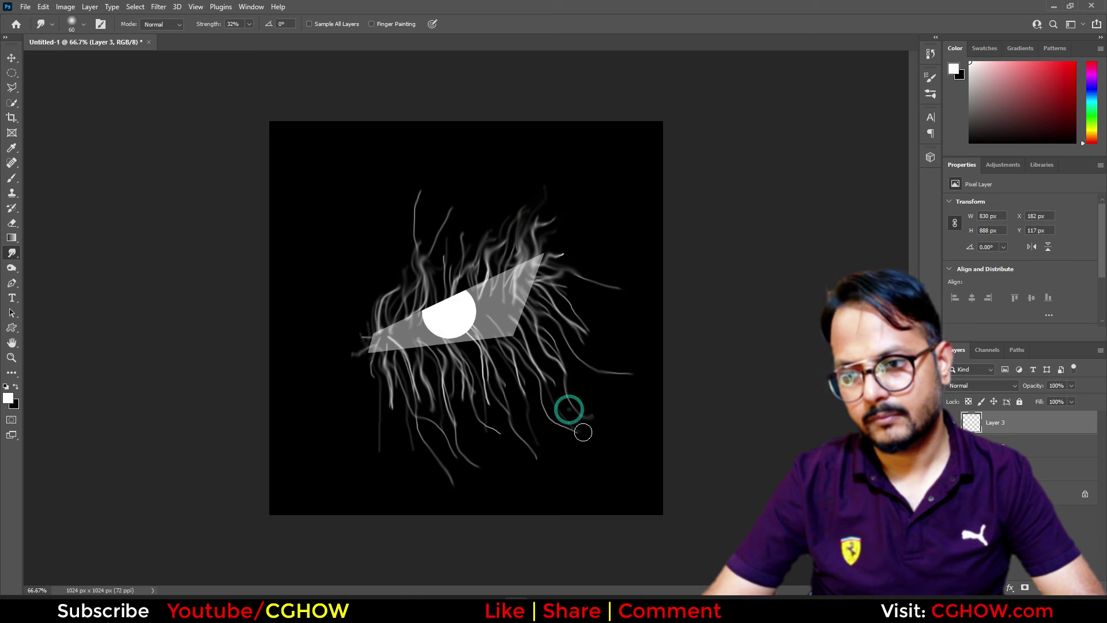
# Touch up the smudged lashes with a fine 1 px brush and float the document in its own window
pyautogui.click(12, 178)
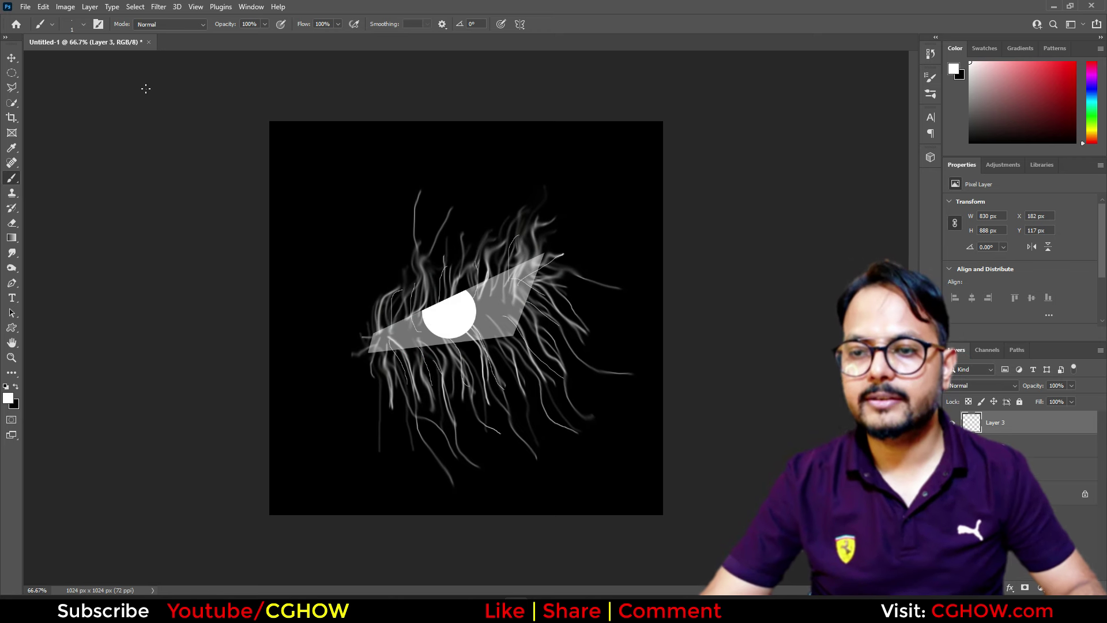
pyautogui.moveTo(97, 45); pyautogui.dragTo(259, 111)
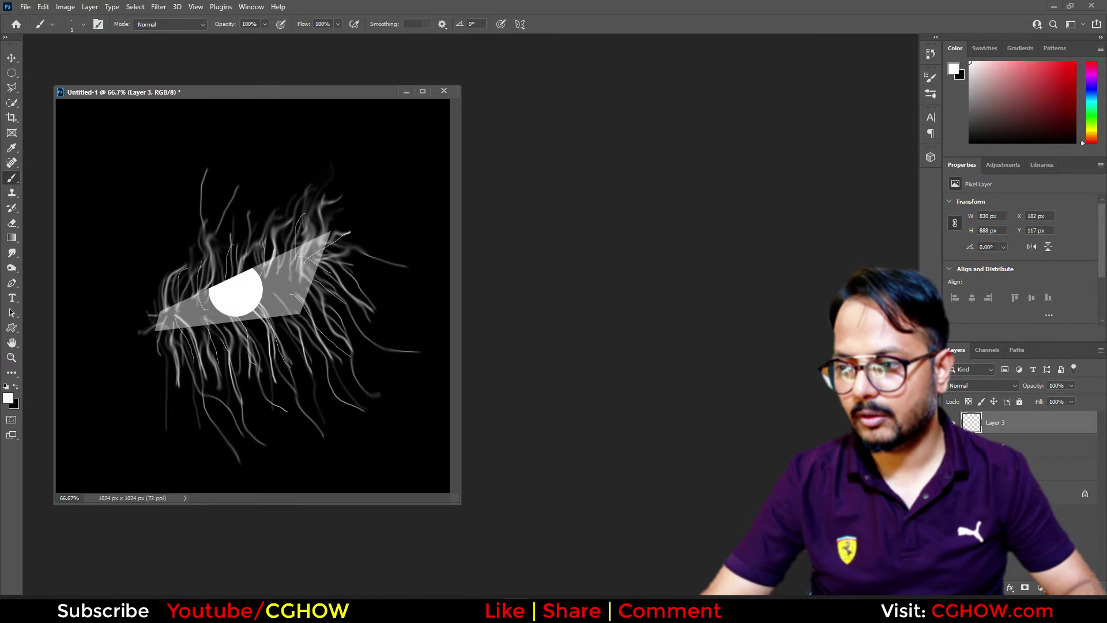
# With the lashes and pupil hidden, set the eye shape layer's opacity to 100% and merge it into the black background
pyautogui.click(952, 423)
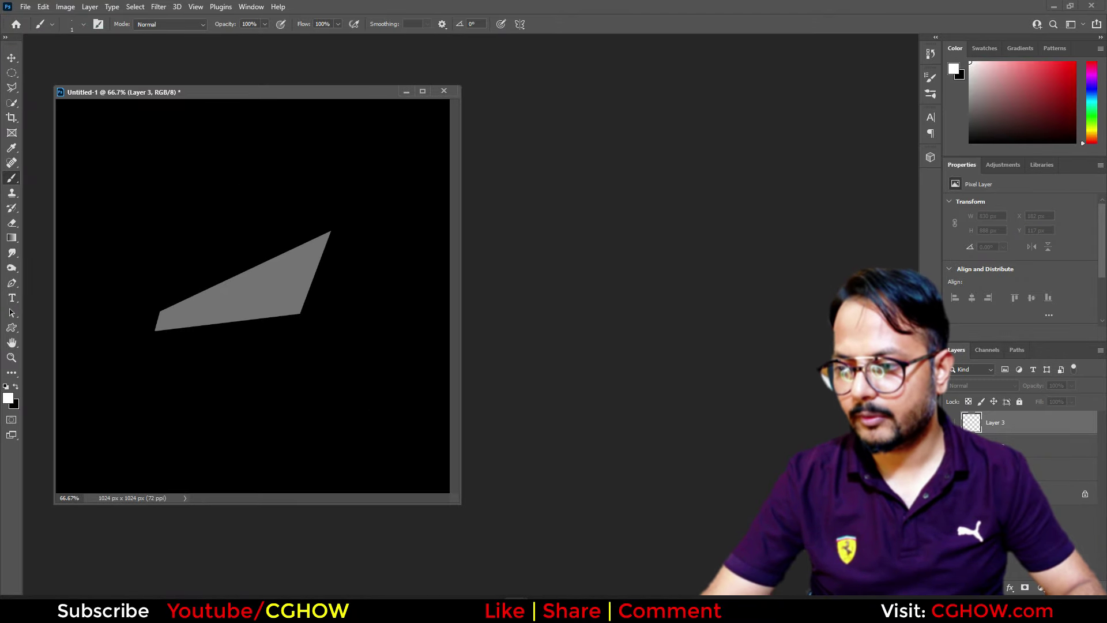
pyautogui.click(1000, 470)
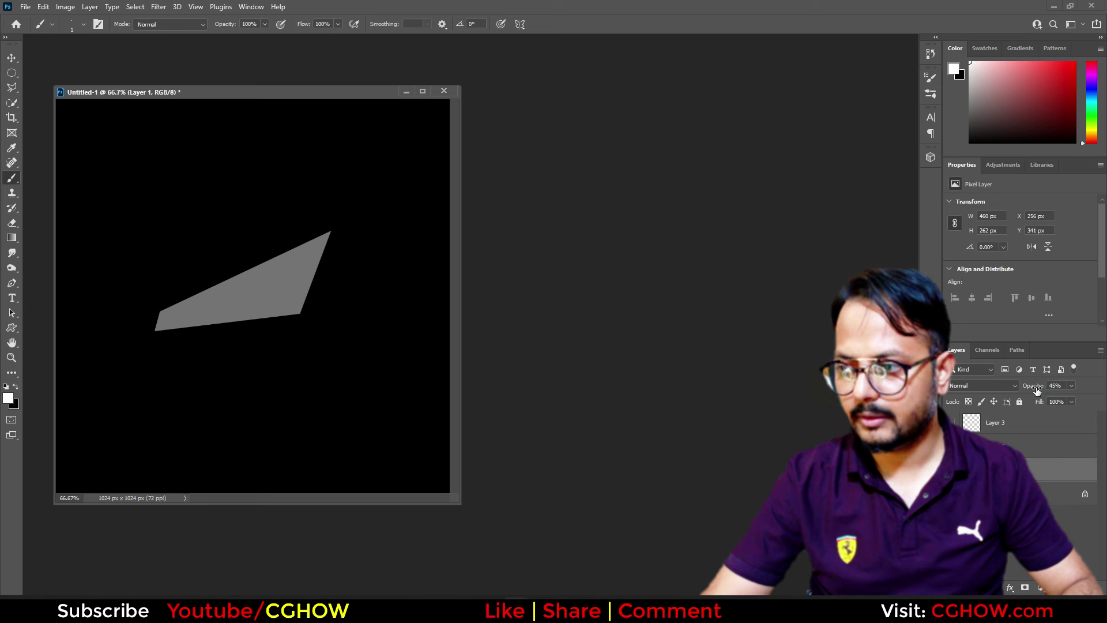
pyautogui.moveTo(1103, 396); pyautogui.dragTo(1106, 396)
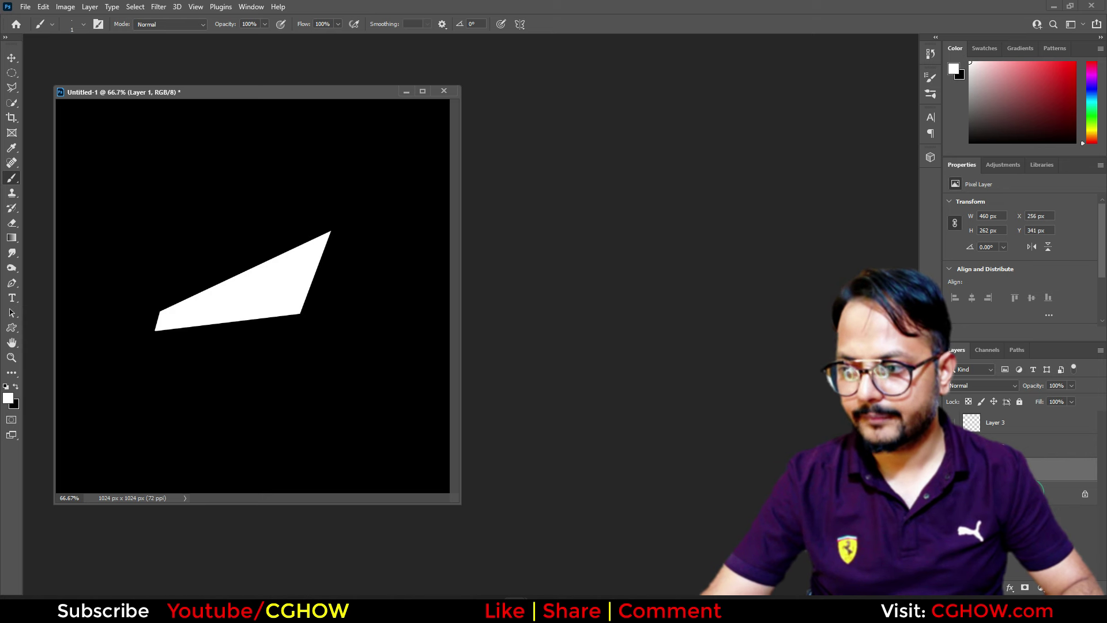
pyautogui.hotkey('ctrl', 'e')
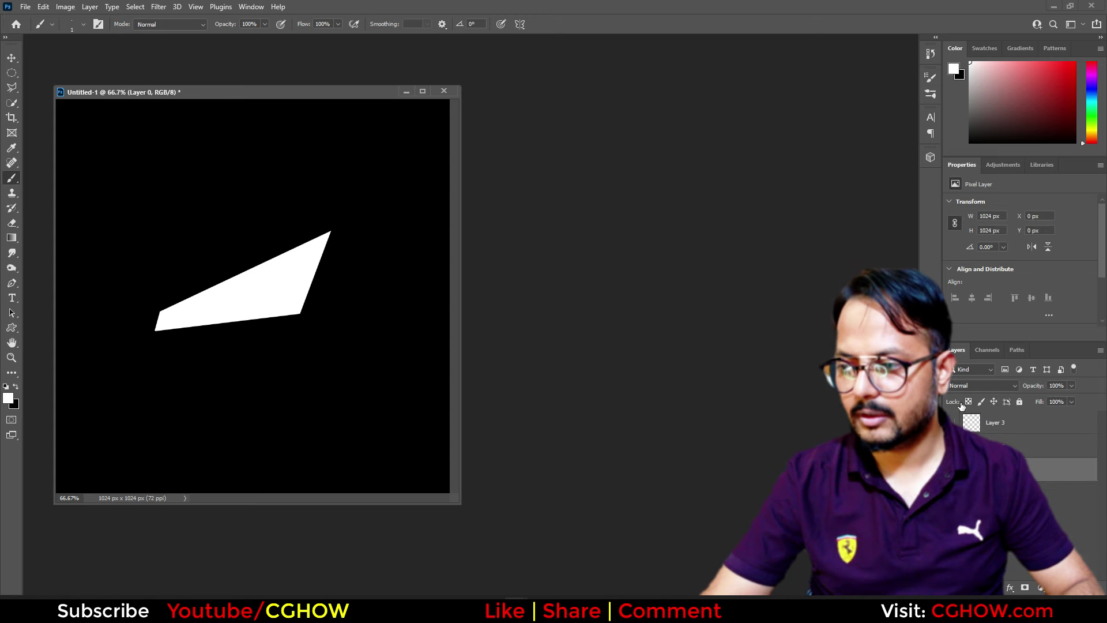
pyautogui.doubleClick(972, 470)
pyautogui.press('Escape')
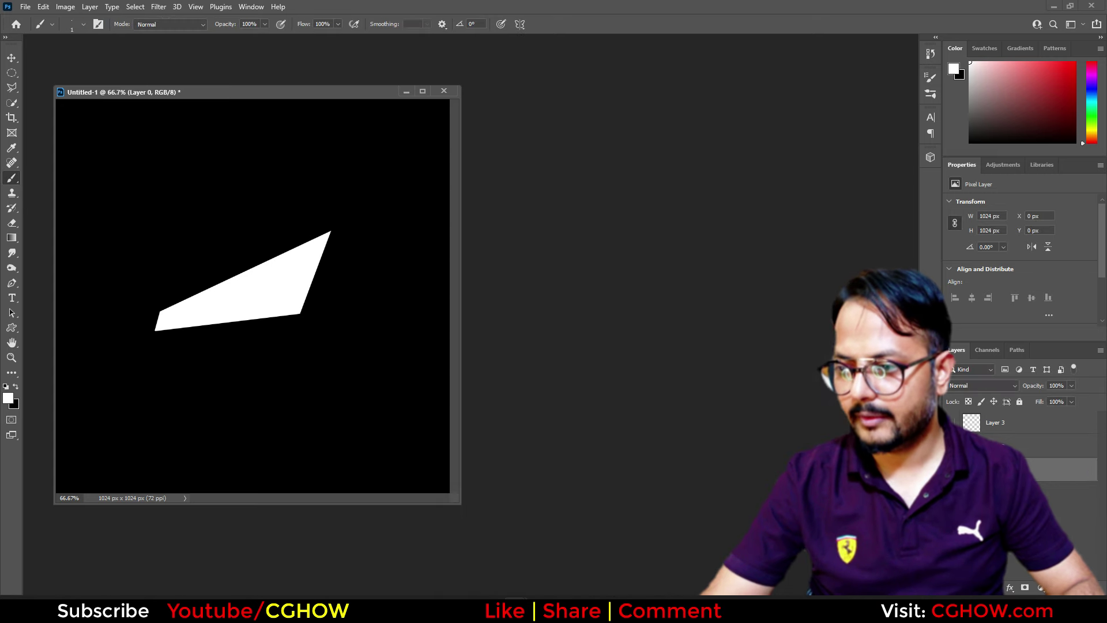
# Hide the eye shape and merge the pupil with a new black-filled layer beneath it
pyautogui.click(953, 469)
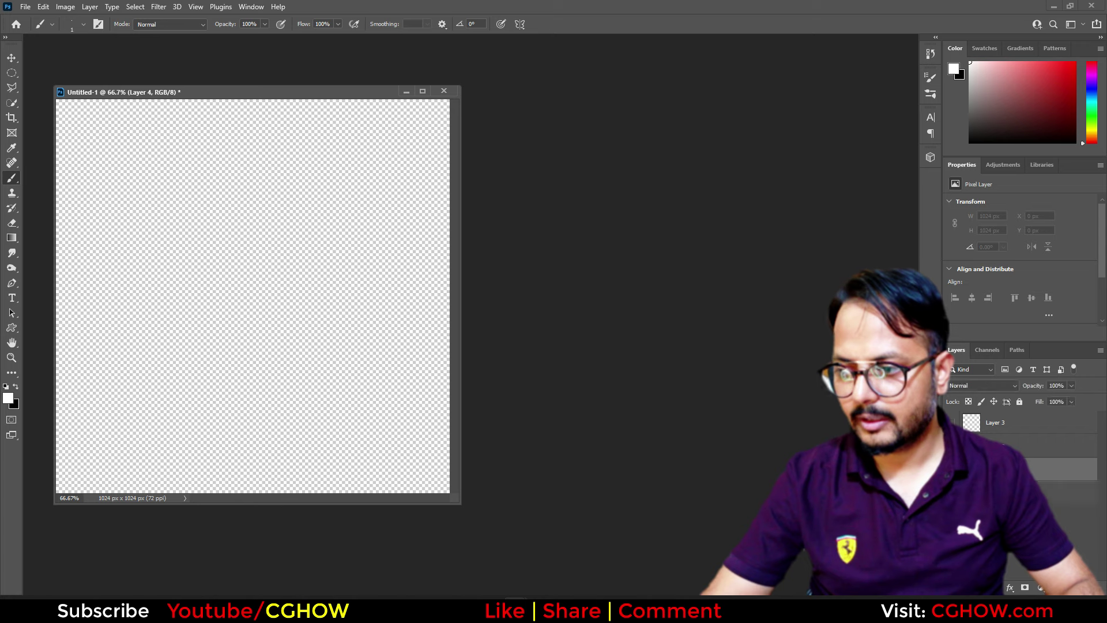
pyautogui.click(953, 469)
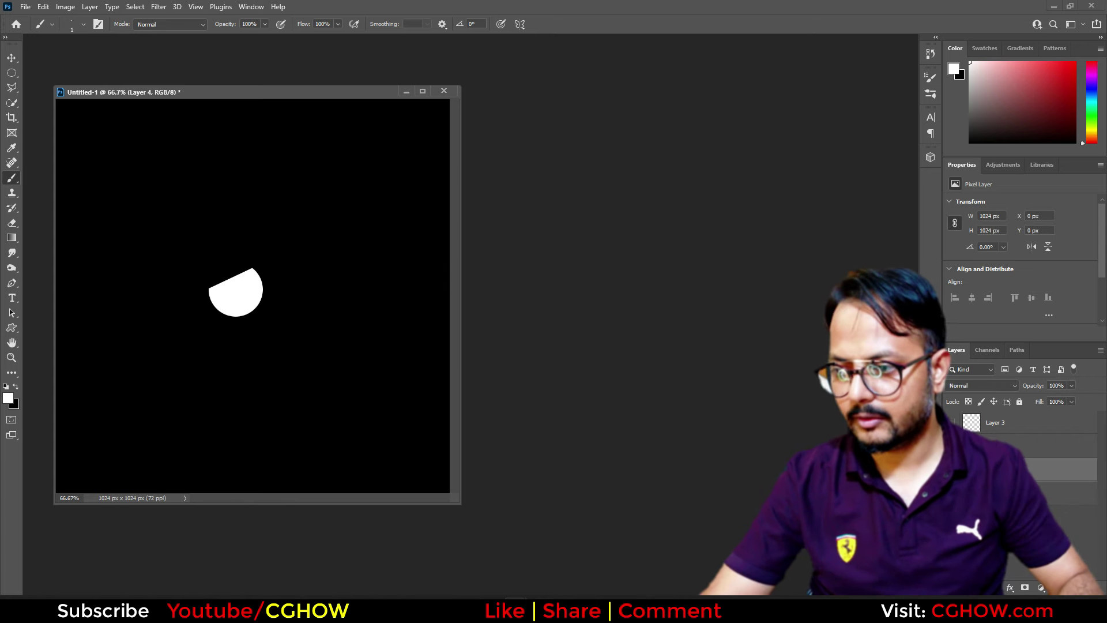
pyautogui.hotkey('ctrl', 'e')
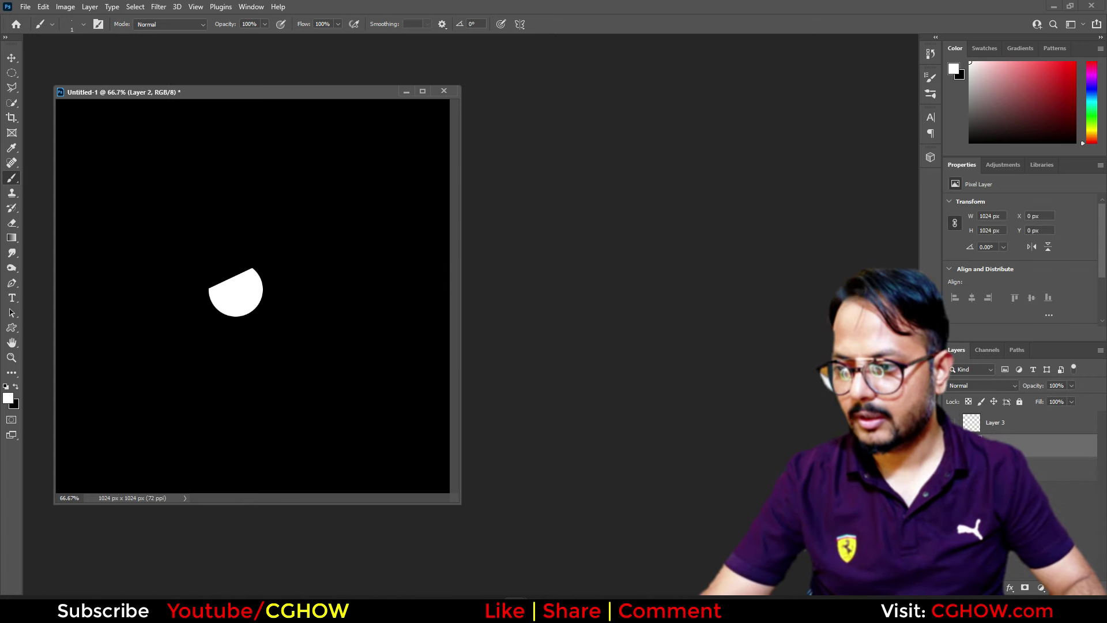
# Hide the pupil layer and merge the lashes with a new black-filled layer beneath them
pyautogui.click(953, 446)
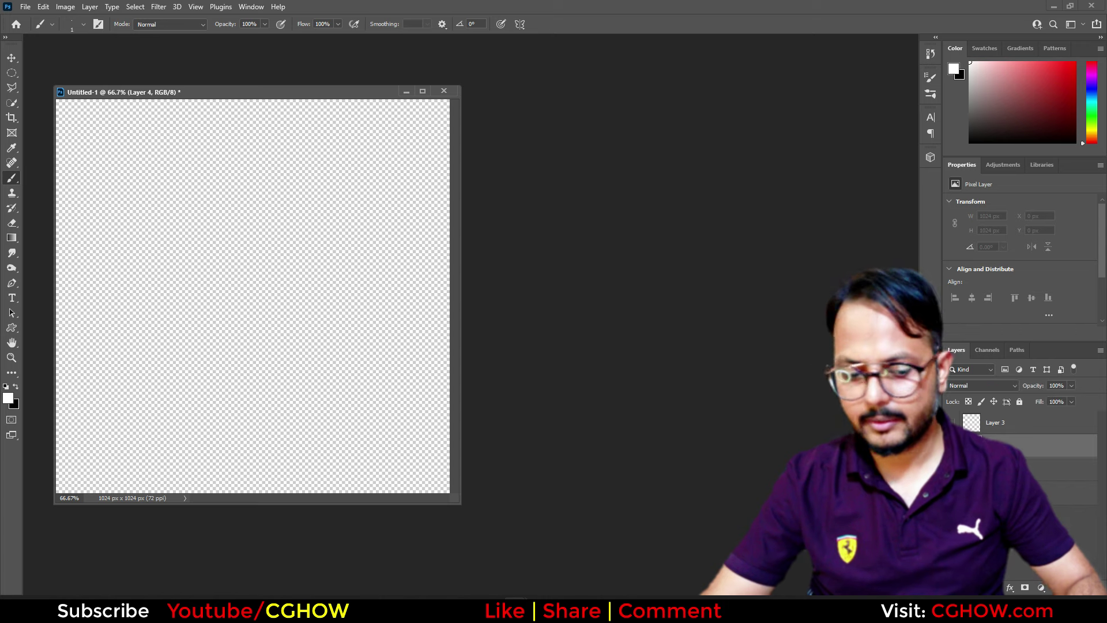
pyautogui.hotkey('ctrl', 'BackSpace')
pyautogui.click(953, 423)
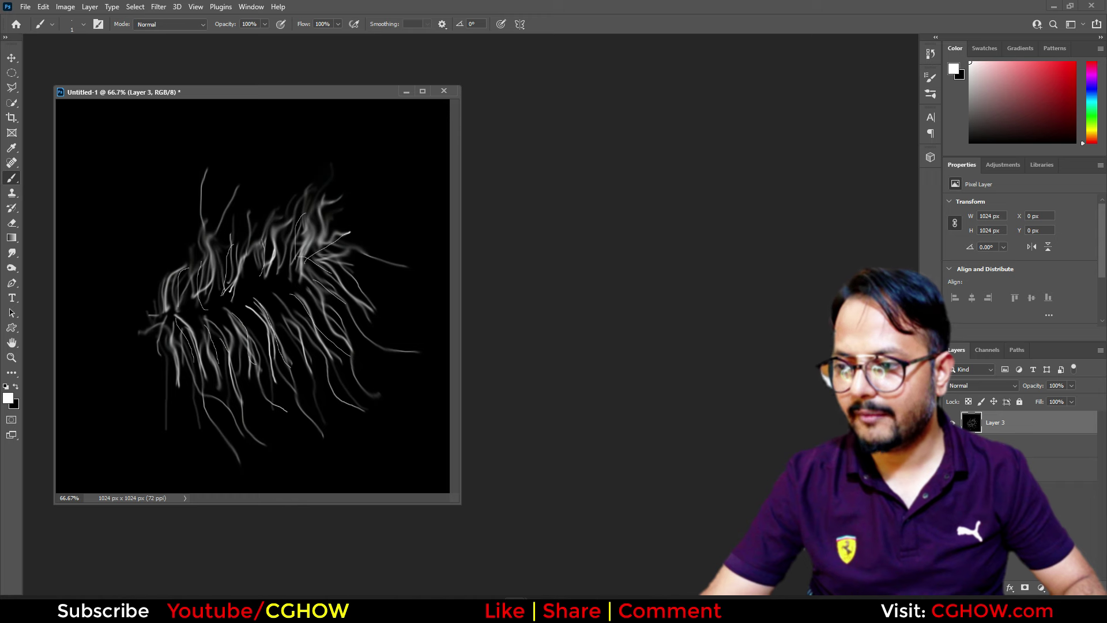
# Hide the lash layer, duplicate the document and place the copy's window beside the original
pyautogui.click(953, 423)
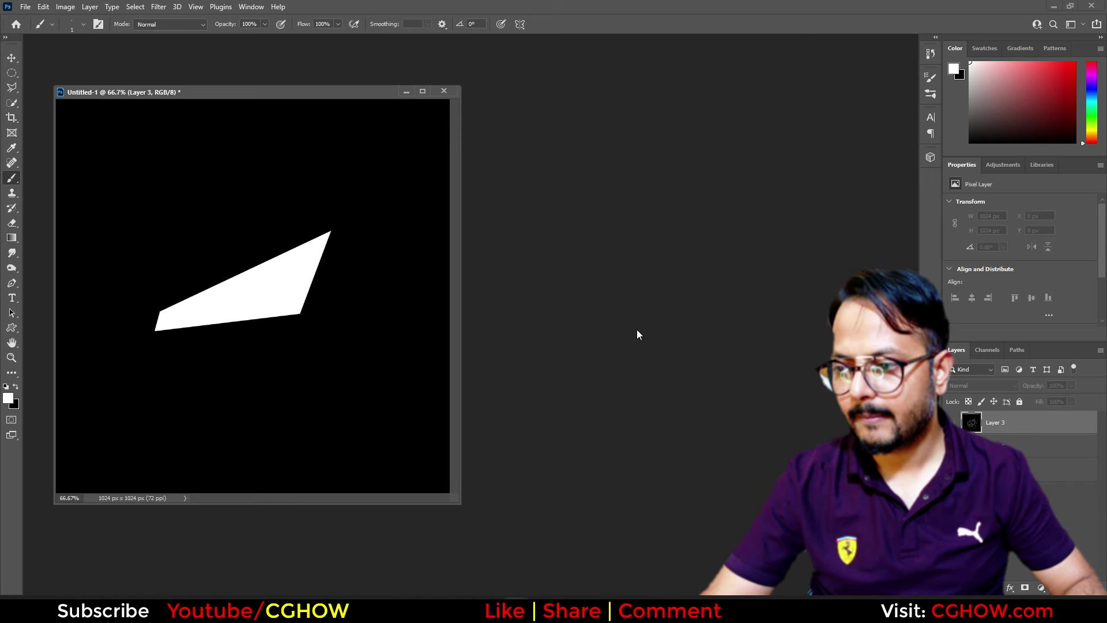
pyautogui.rightClick(243, 95)
pyautogui.click(306, 107)
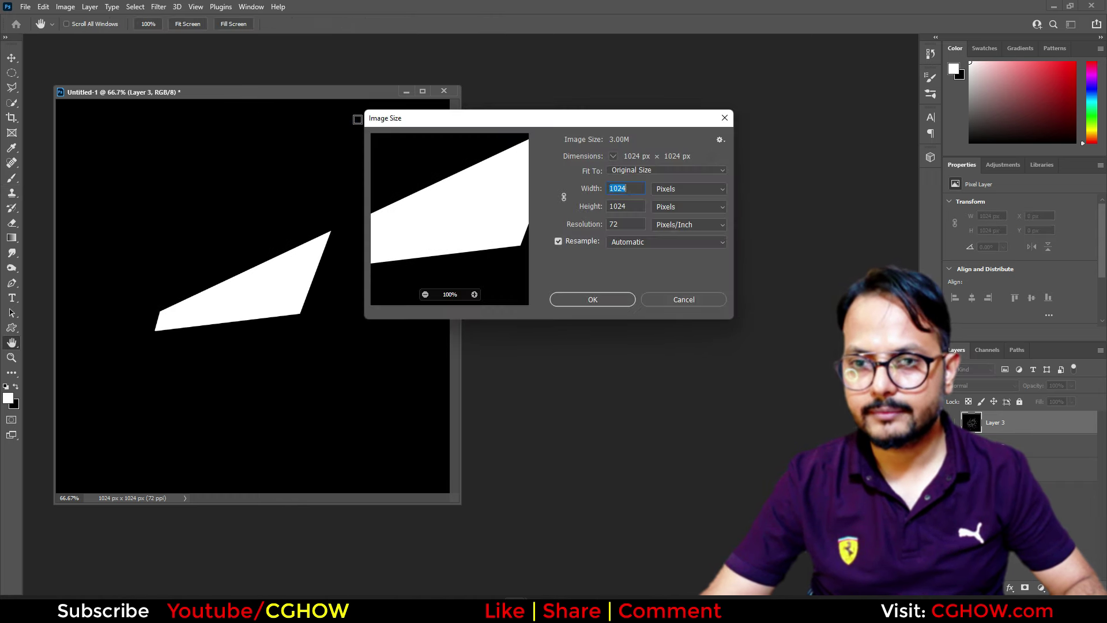
pyautogui.rightClick(321, 92)
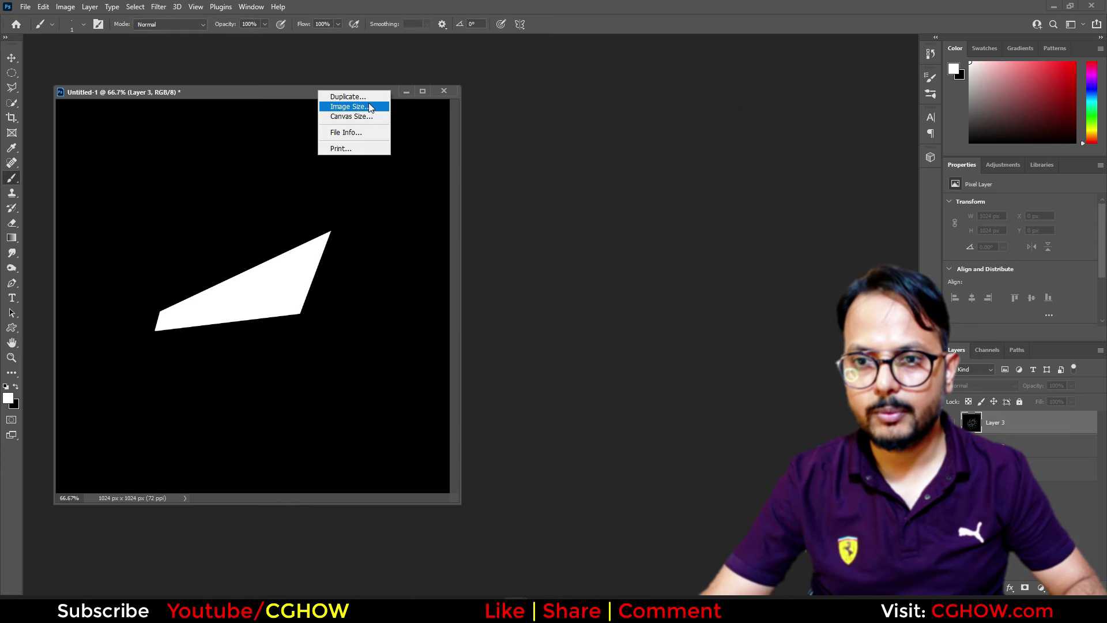
pyautogui.click(338, 96)
pyautogui.click(636, 187)
pyautogui.moveTo(162, 92); pyautogui.dragTo(581, 119)
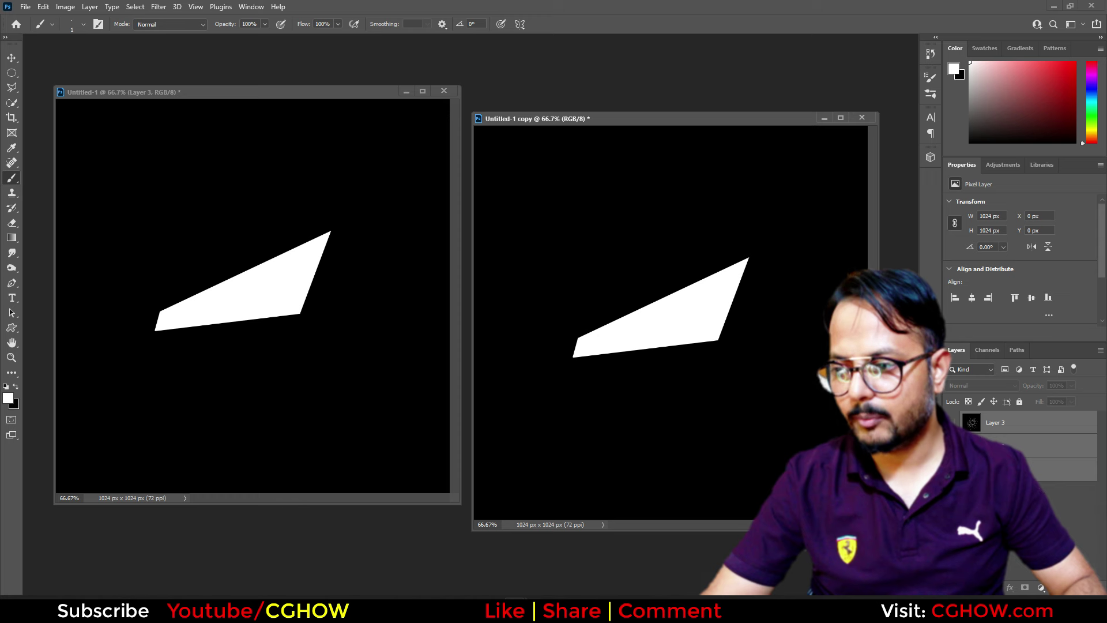
# Merge all layers of the document copy into one and fill it with black
pyautogui.hotkey('ctrl', 'BackSpace')
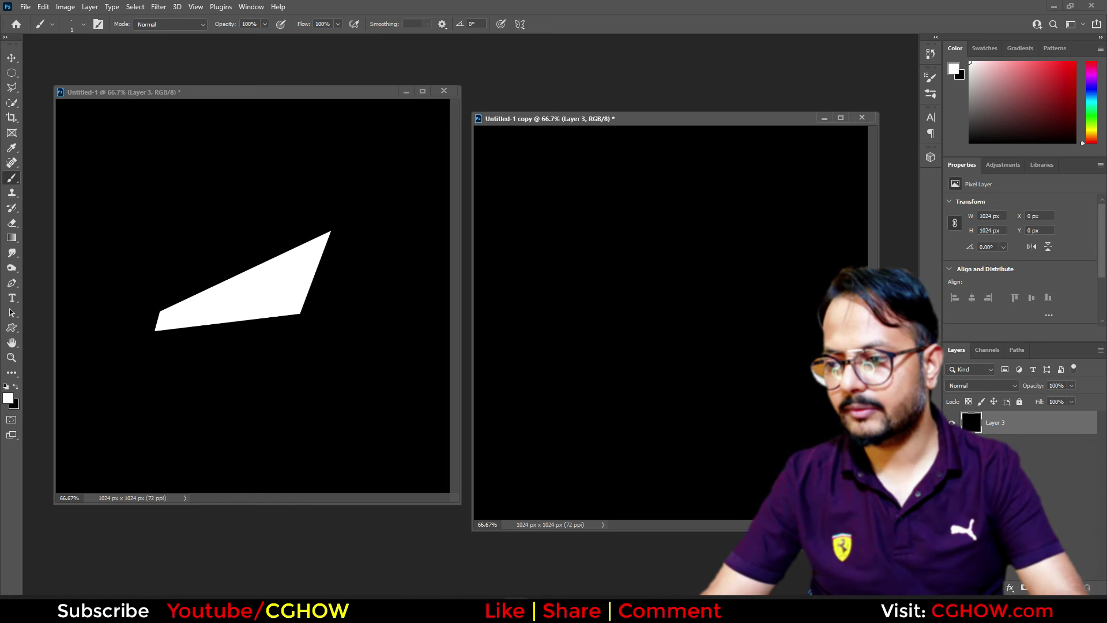
pyautogui.moveTo(620, 118); pyautogui.dragTo(612, 109)
# Copy the whole lash layer from the original document and paste it into the Red channel of the copy
pyautogui.click(296, 91)
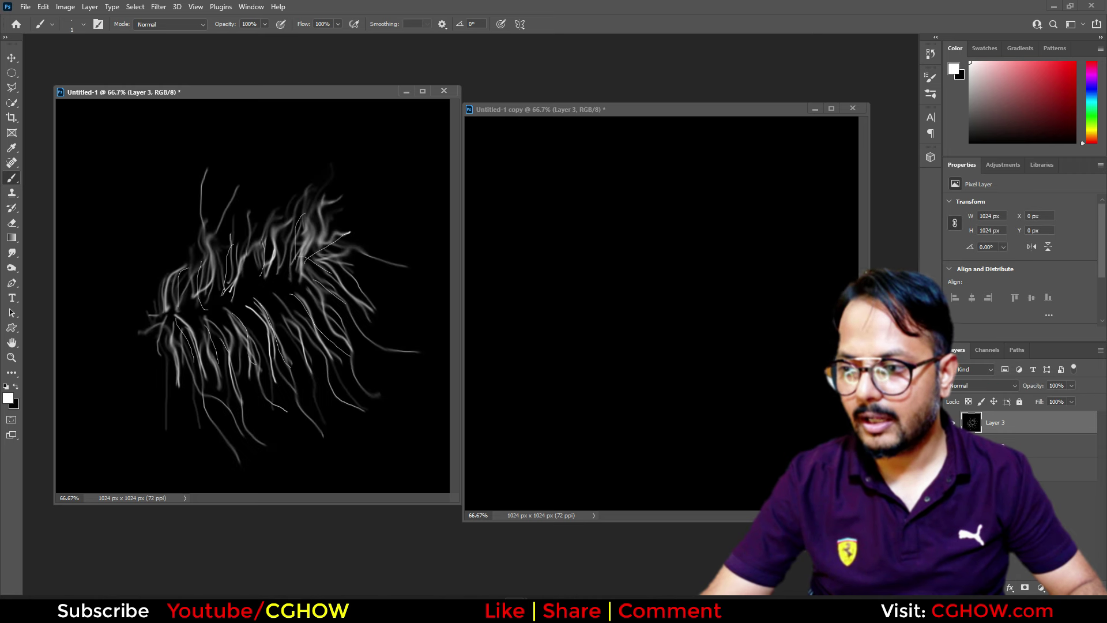
pyautogui.hotkey('ctrl', 'a')
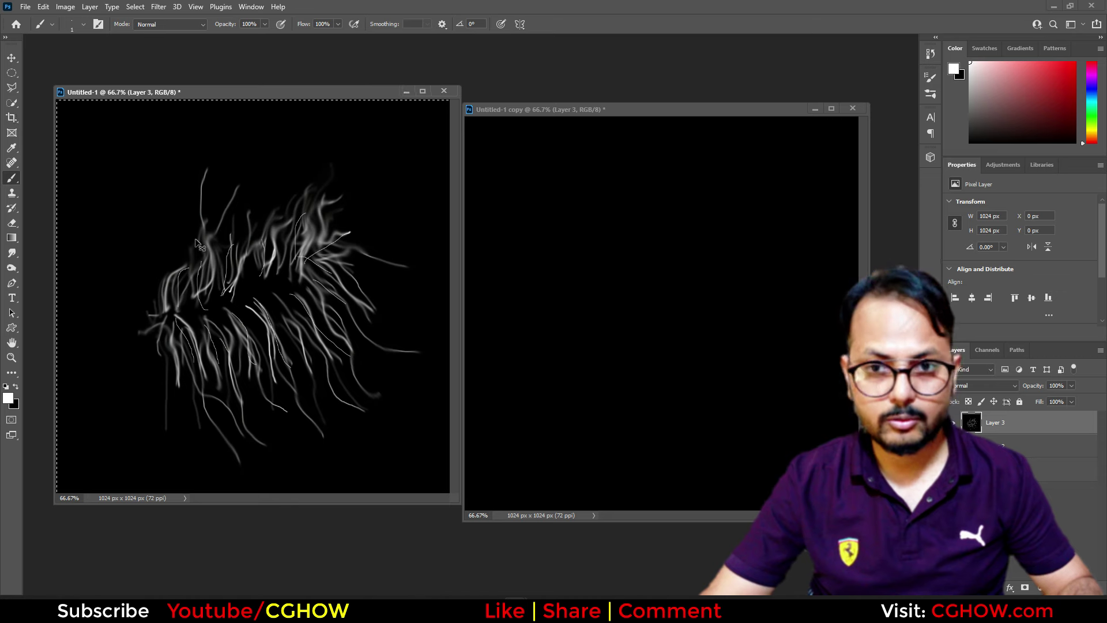
pyautogui.click(704, 110)
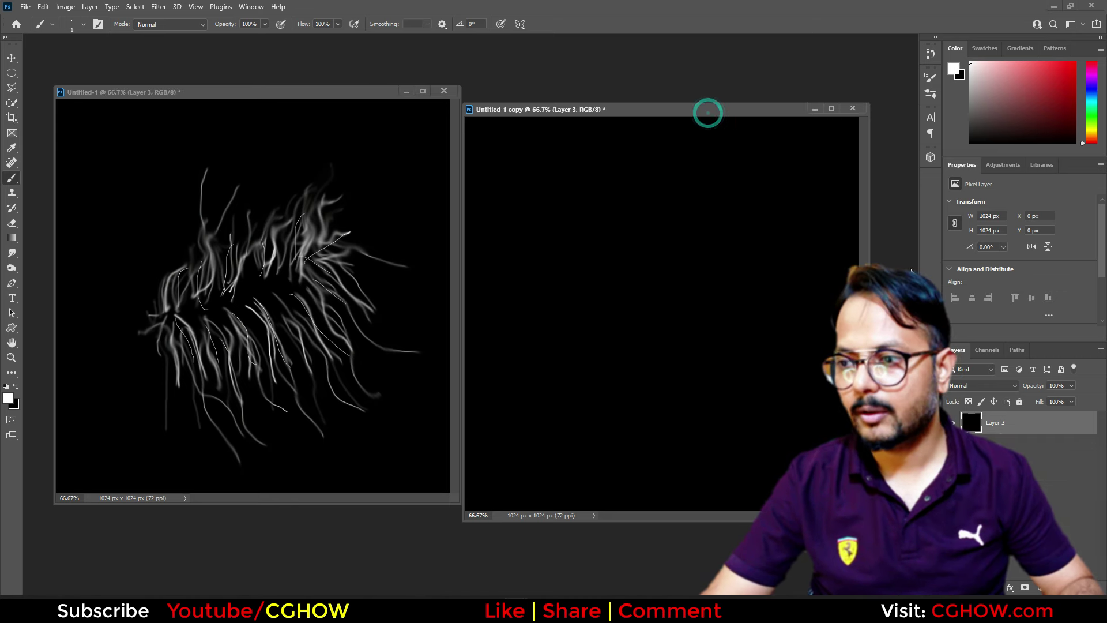
pyautogui.click(988, 350)
pyautogui.click(986, 393)
pyautogui.hotkey('ctrl', 'v')
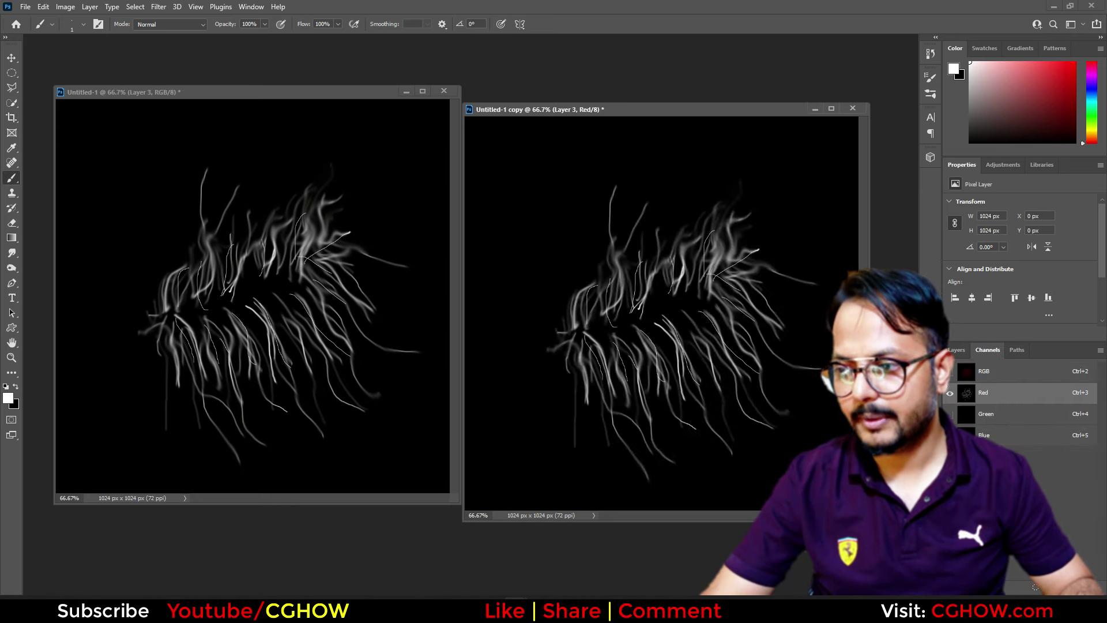
# Copy the whole pupil layer from the original document and paste it into the Green channel of the copy
pyautogui.click(957, 350)
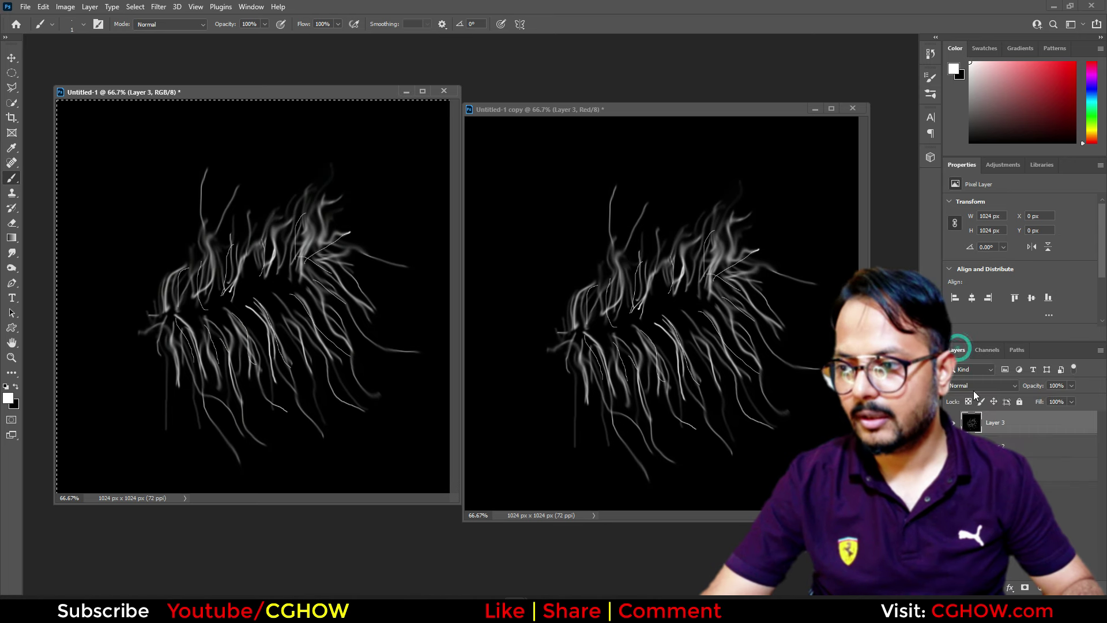
pyautogui.click(981, 446)
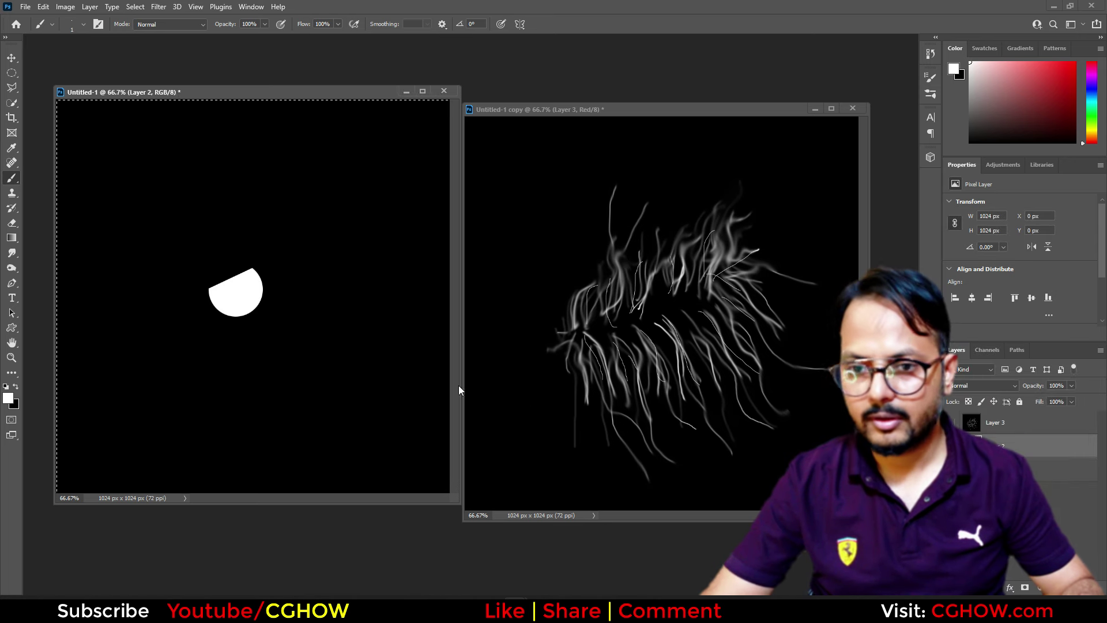
pyautogui.click(673, 108)
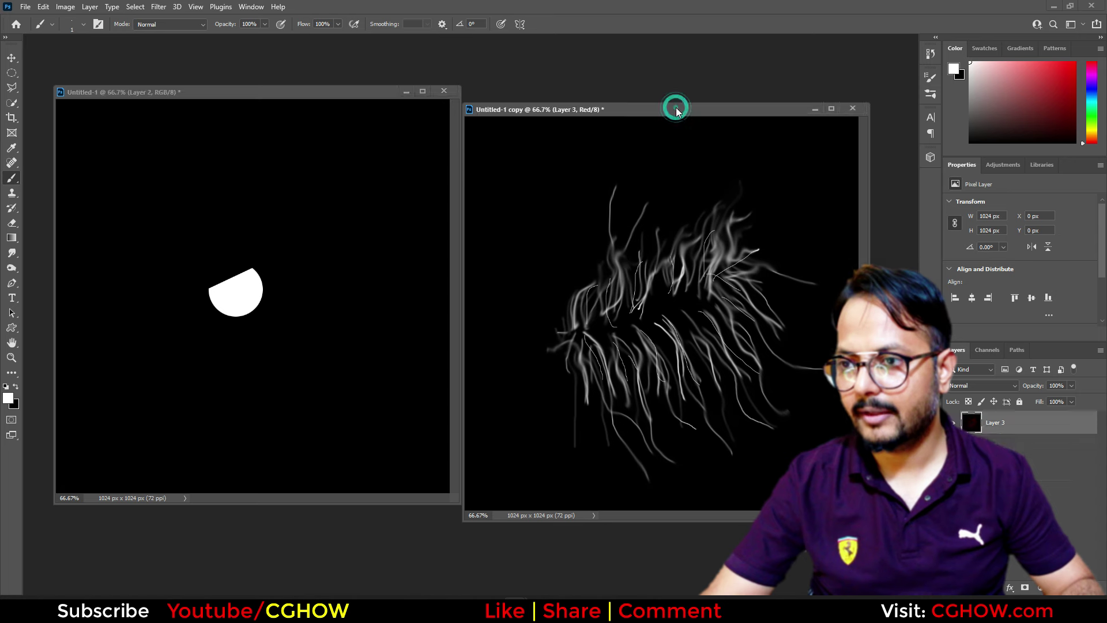
pyautogui.click(988, 350)
pyautogui.click(986, 413)
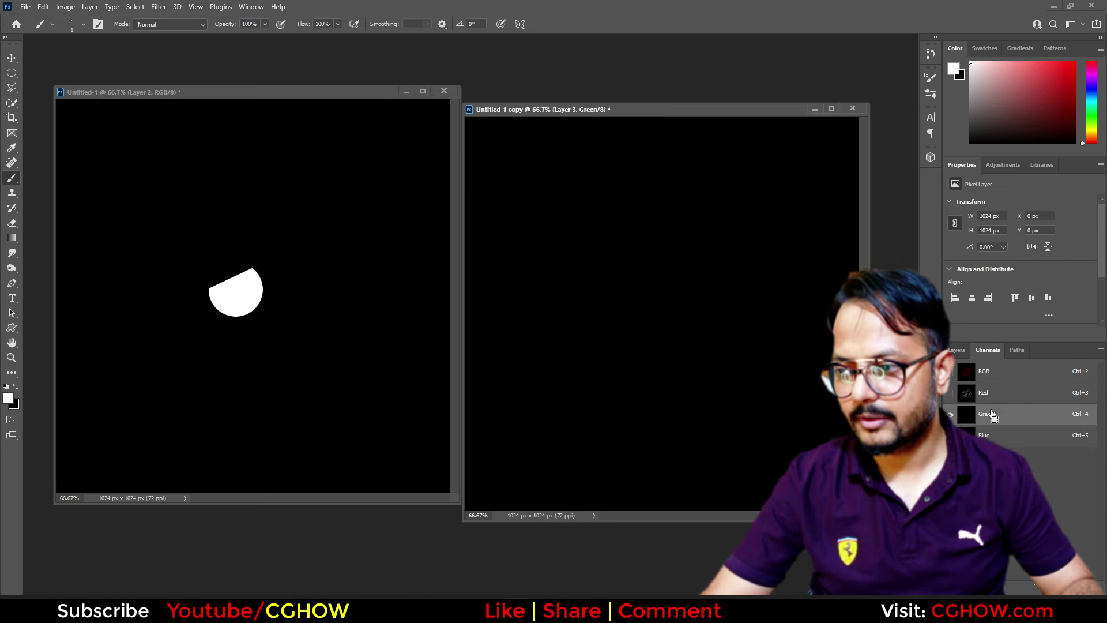
pyautogui.hotkey('ctrl', 'v')
# Copy the white eye-shape layer from the original document and paste it into the Blue channel of the copy
pyautogui.click(307, 98)
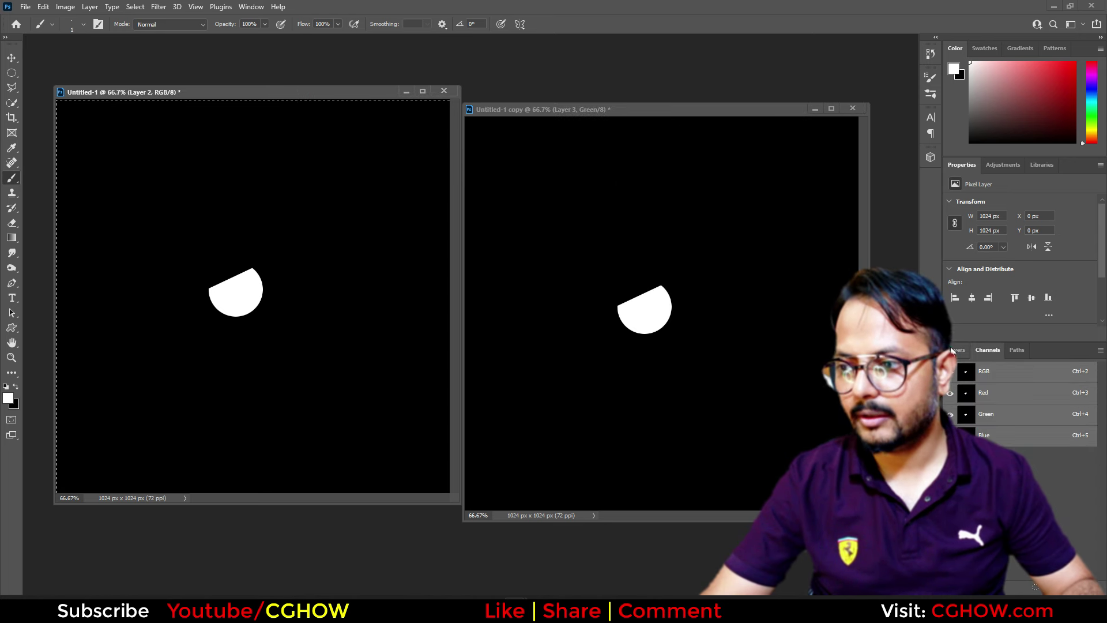
pyautogui.click(956, 350)
pyautogui.click(953, 446)
pyautogui.click(1004, 469)
pyautogui.hotkey('ctrl', 'c')
pyautogui.click(642, 111)
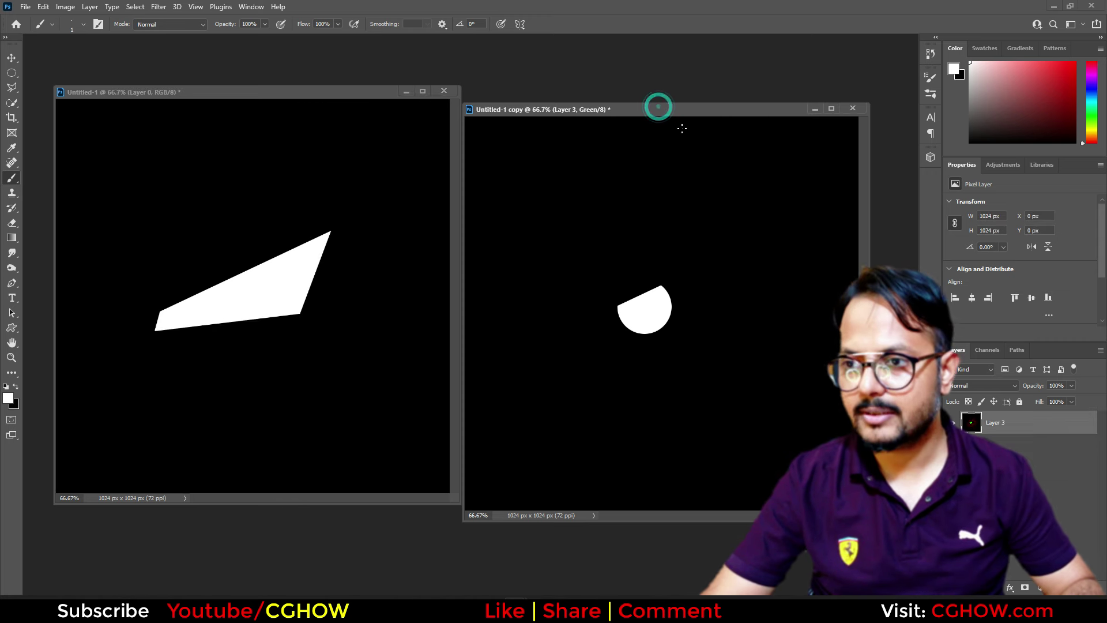
pyautogui.click(987, 350)
pyautogui.click(984, 435)
pyautogui.hotkey('ctrl', 'v')
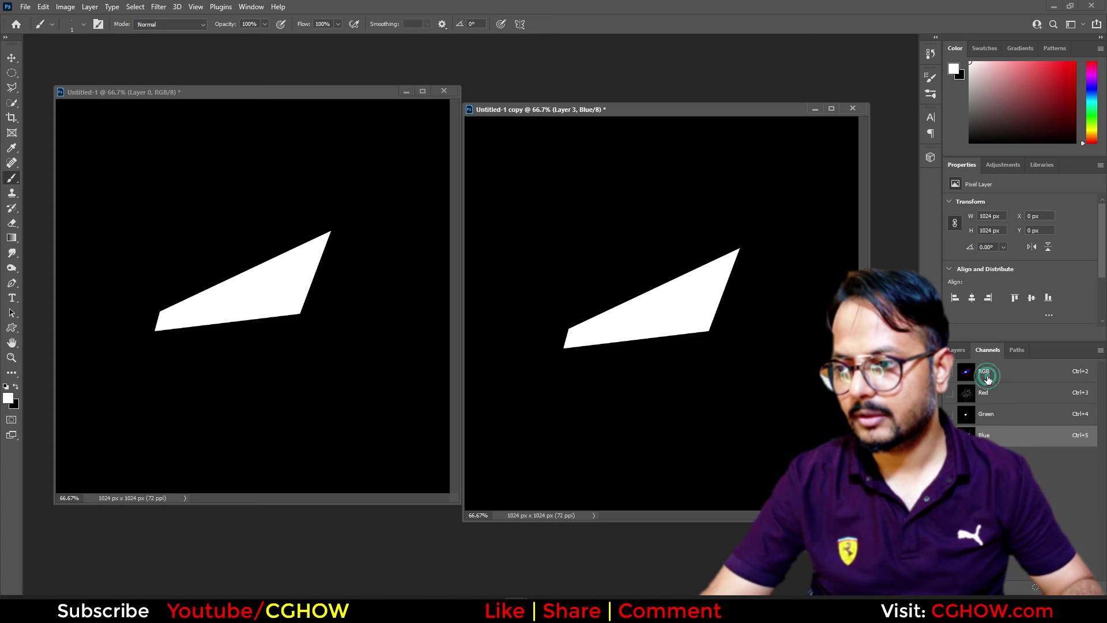
# Close the original document without saving it, and start saving the channel-packed copy to the Desktop folder
pyautogui.hotkey('ctrl', '2')
pyautogui.click(445, 90)
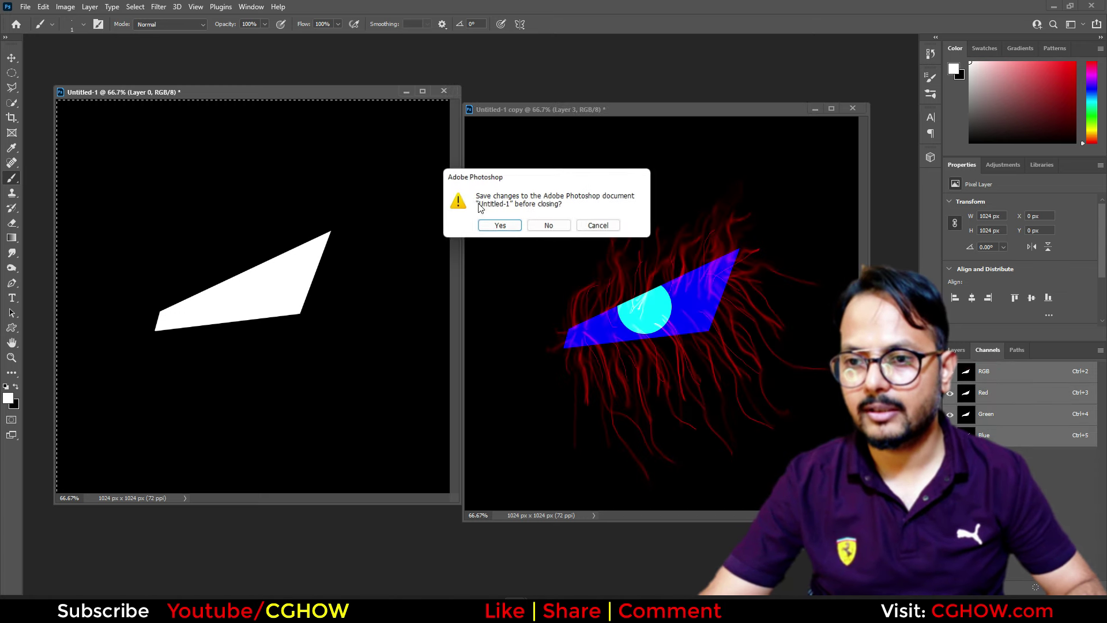
pyautogui.click(555, 227)
pyautogui.moveTo(630, 109); pyautogui.dragTo(437, 96)
pyautogui.hotkey('ctrl', 's')
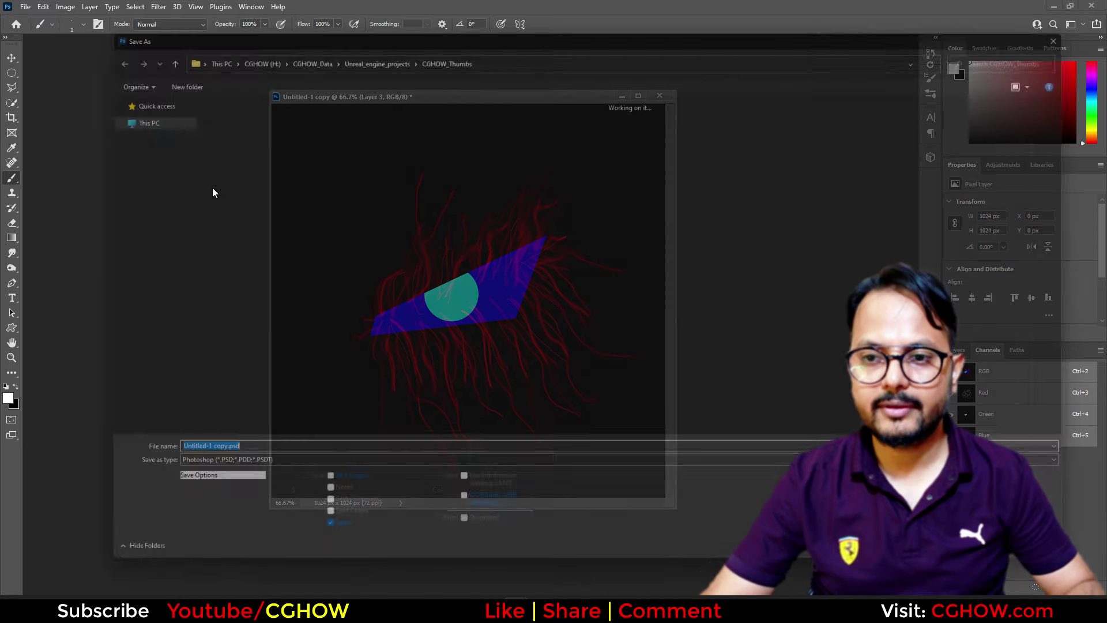
pyautogui.click(122, 318)
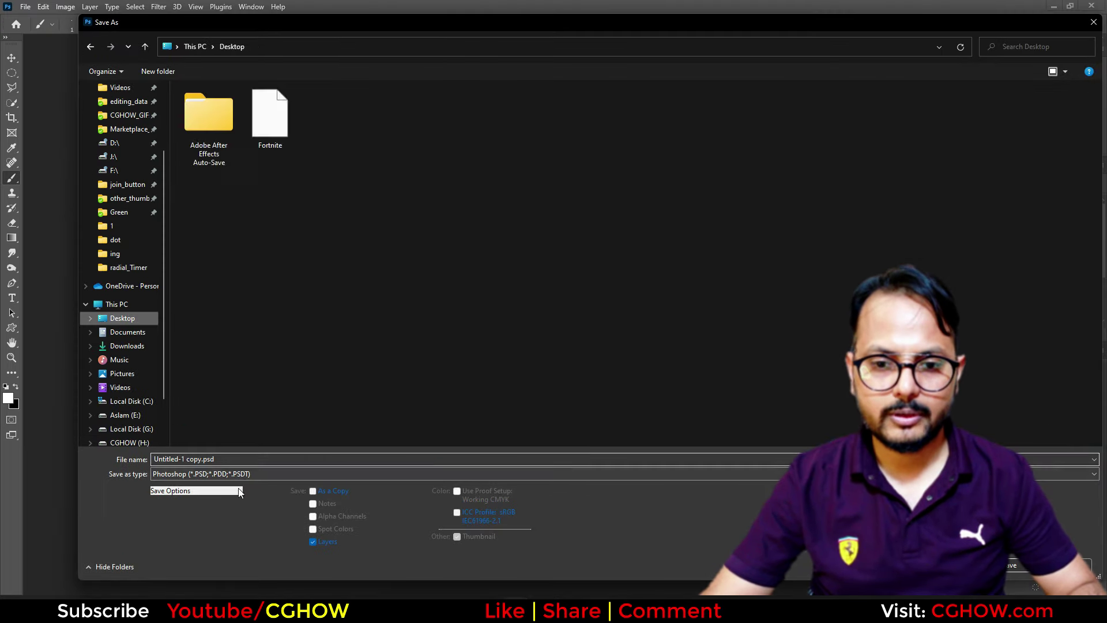
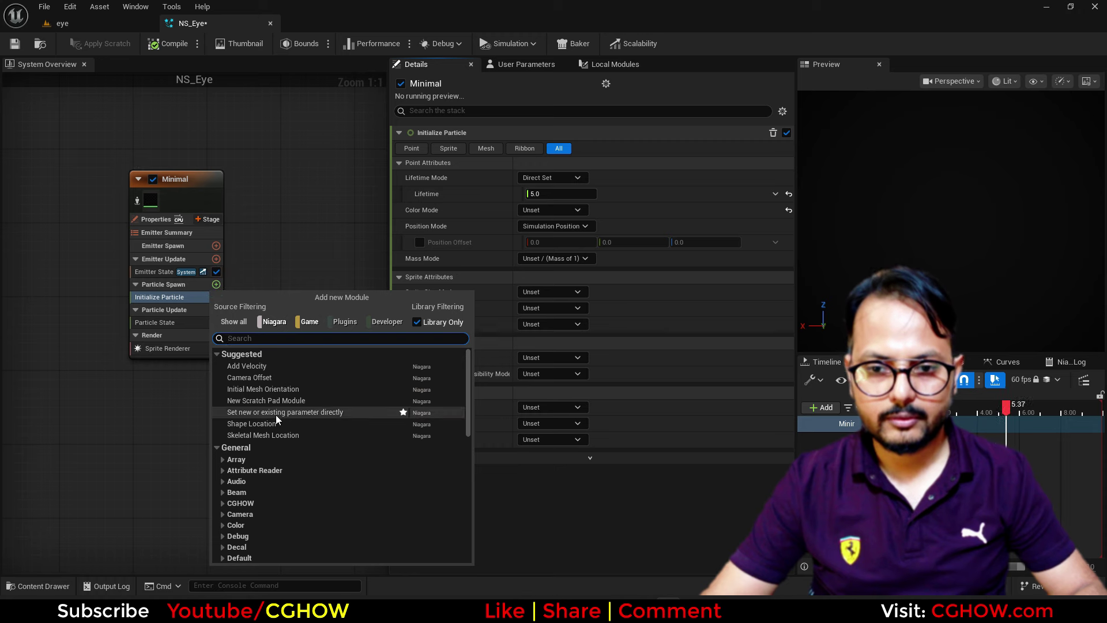
# In the NS_Eye Niagara system, add a Shape Location module to Particle Spawn and a Spawn Rate of 100 to Emitter Update
pyautogui.click(264, 424)
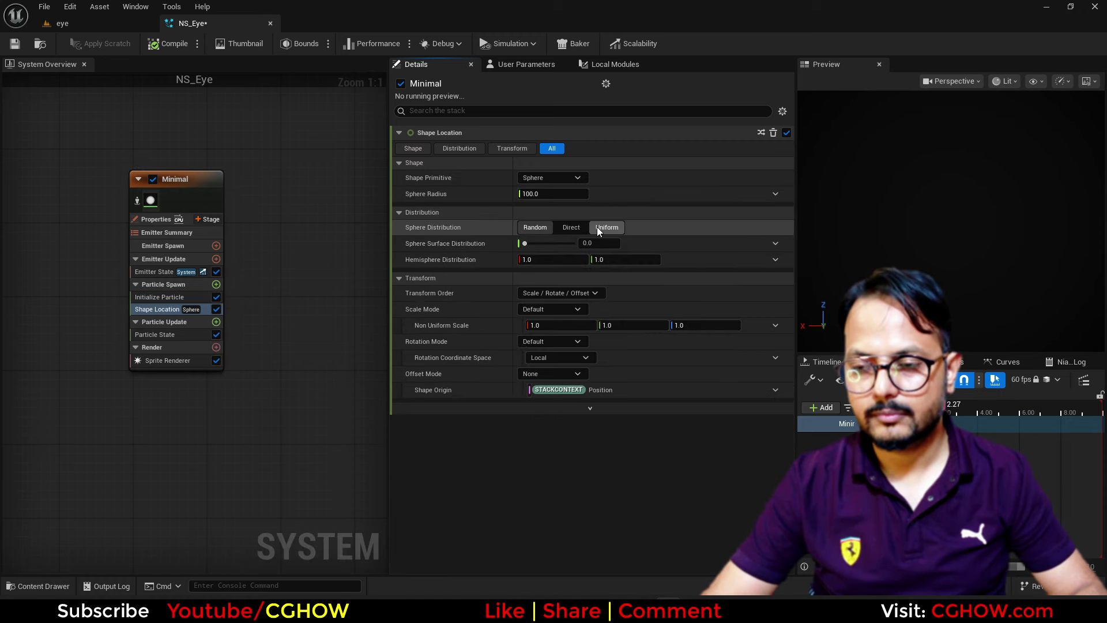
pyautogui.click(219, 261)
pyautogui.click(279, 386)
pyautogui.click(553, 148)
pyautogui.write('100')
pyautogui.press('Return')
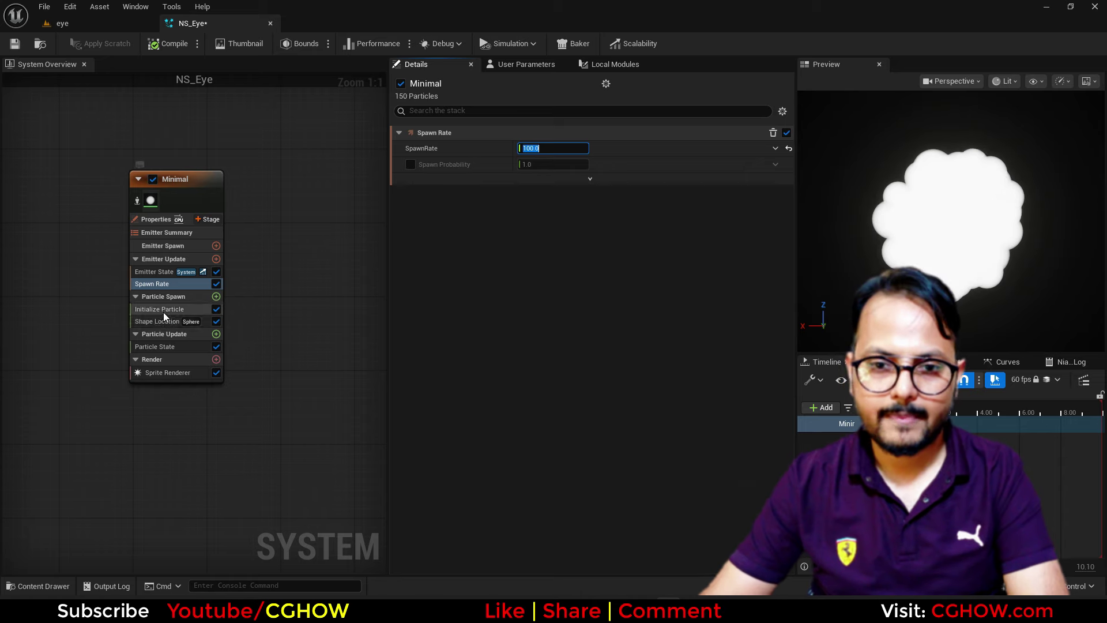
# Set the particles' sprite size mode to Uniform with a size of 2 in Initialize Particle
pyautogui.click(163, 310)
pyautogui.click(552, 357)
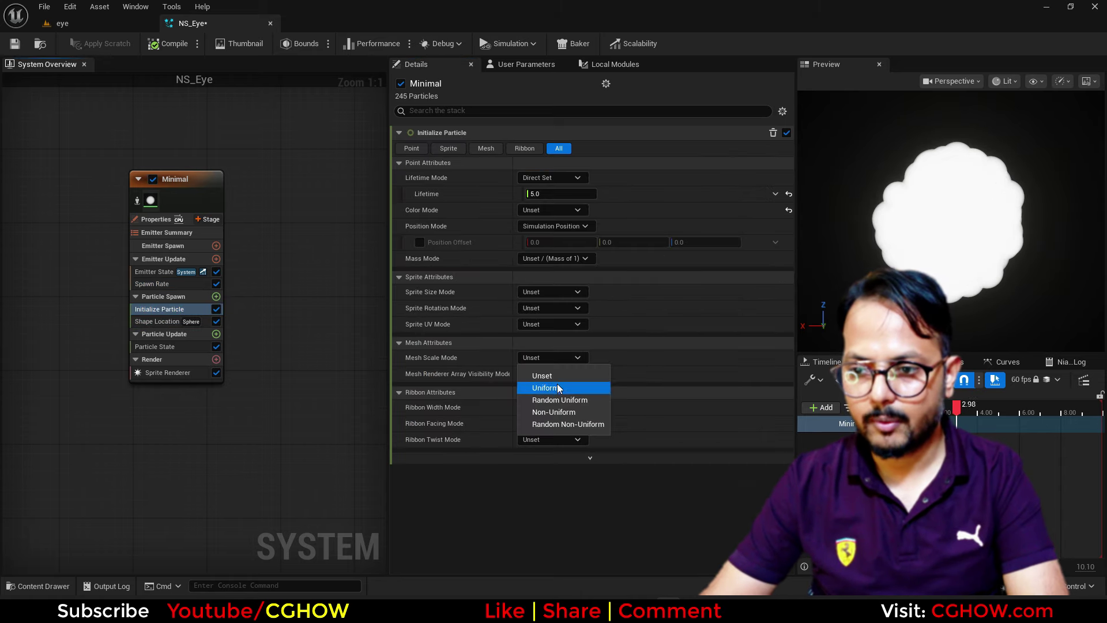
pyautogui.click(550, 293)
pyautogui.click(553, 321)
pyautogui.click(549, 308)
pyautogui.write('2')
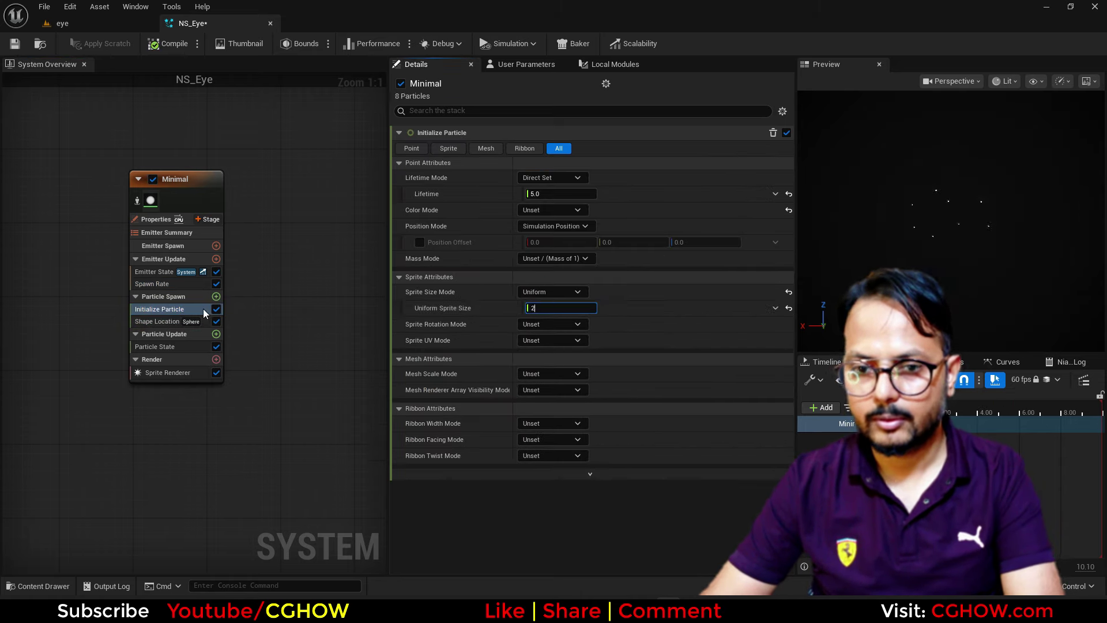
# Change the Shape Location primitive to Torus and set its handle radius to 0
pyautogui.click(149, 322)
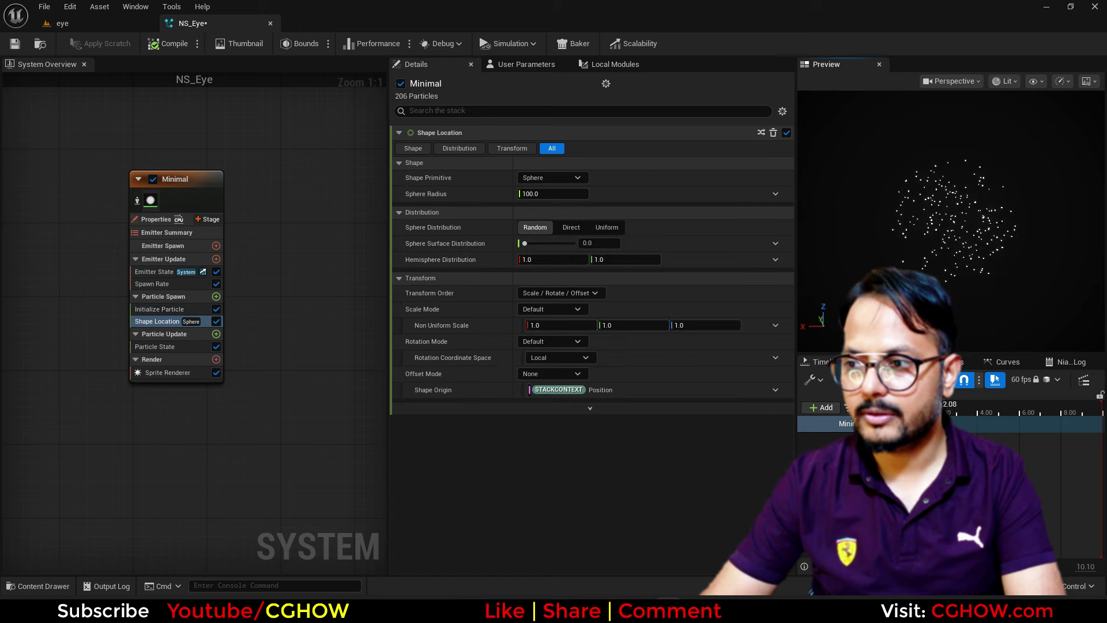
pyautogui.click(568, 178)
pyautogui.click(555, 233)
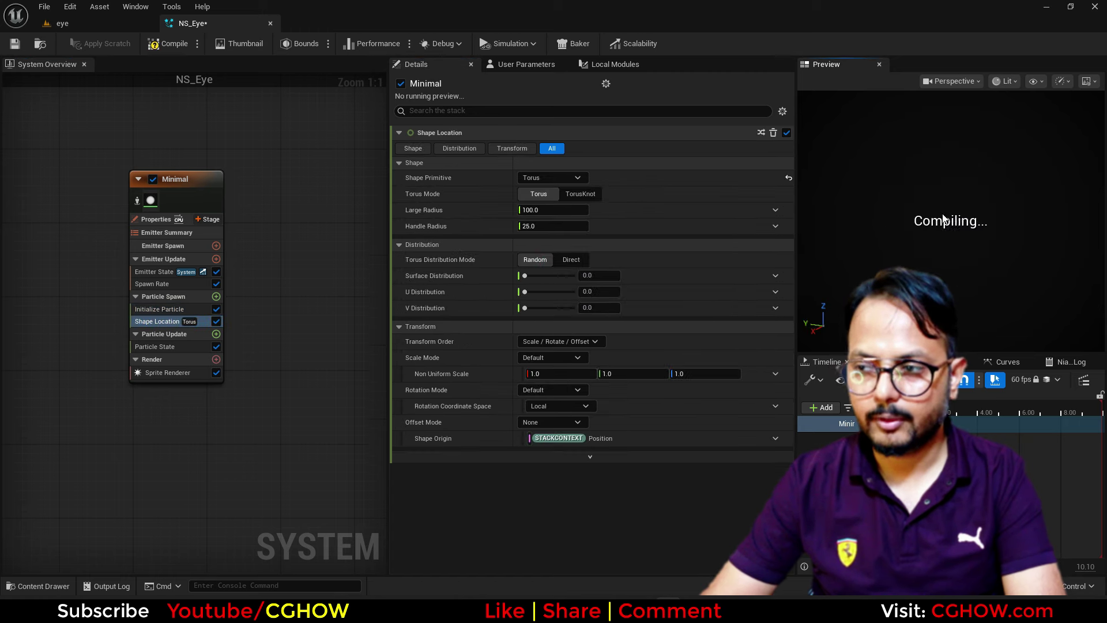
pyautogui.click(552, 227)
pyautogui.write('0')
pyautogui.press('Return')
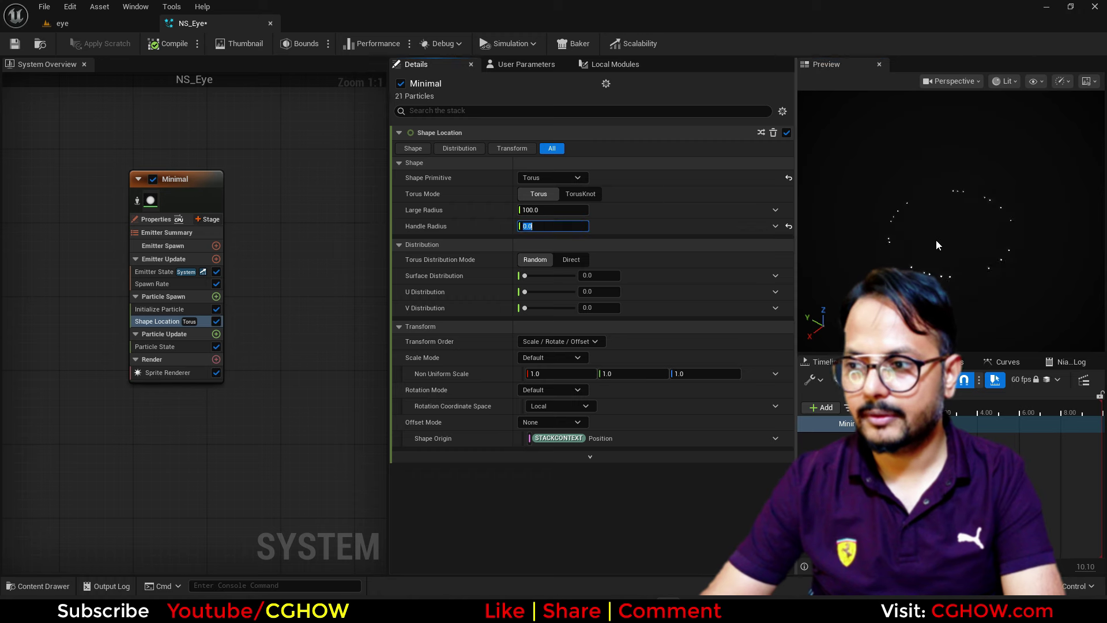
# Add an Add Velocity module in From Point mode to Particle Spawn, including its SolveForcesAndVelocity dependency
pyautogui.click(217, 297)
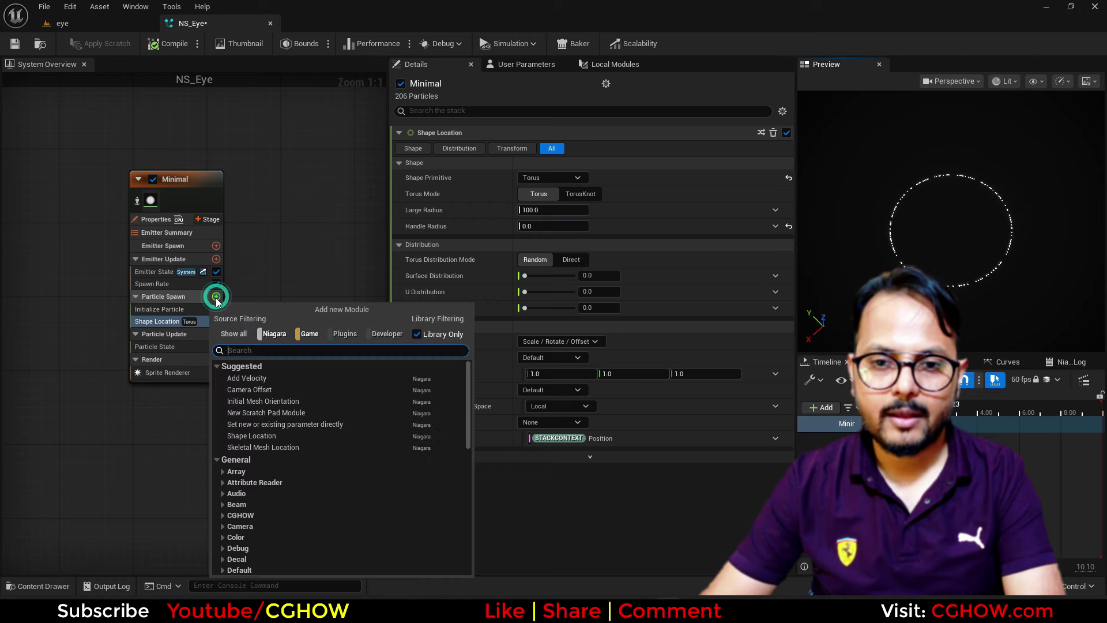
pyautogui.click(247, 378)
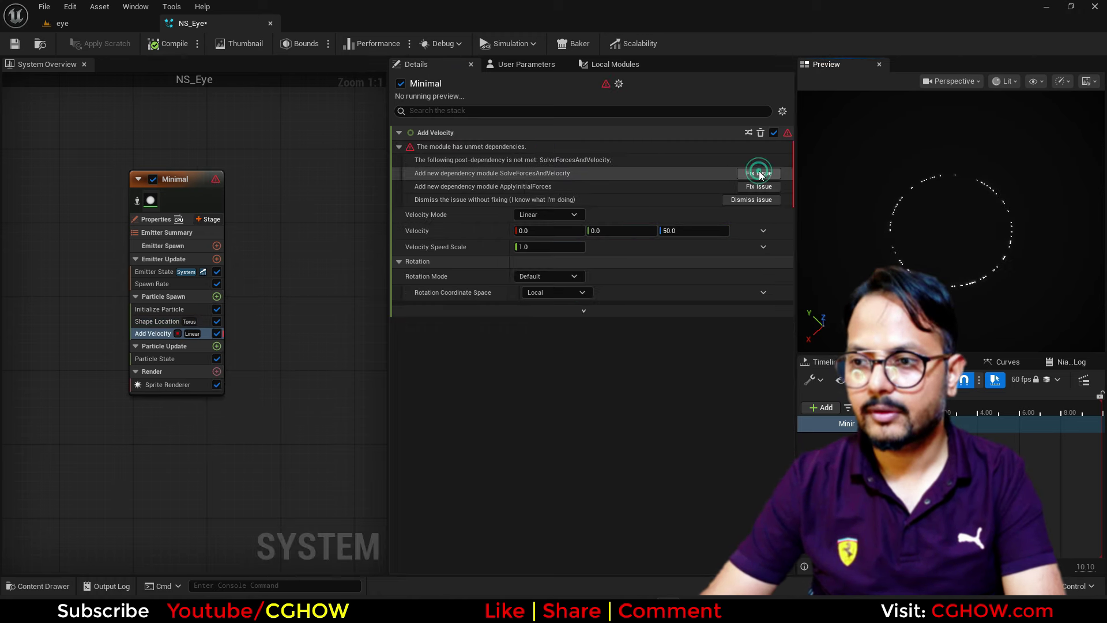
pyautogui.click(543, 148)
pyautogui.click(557, 184)
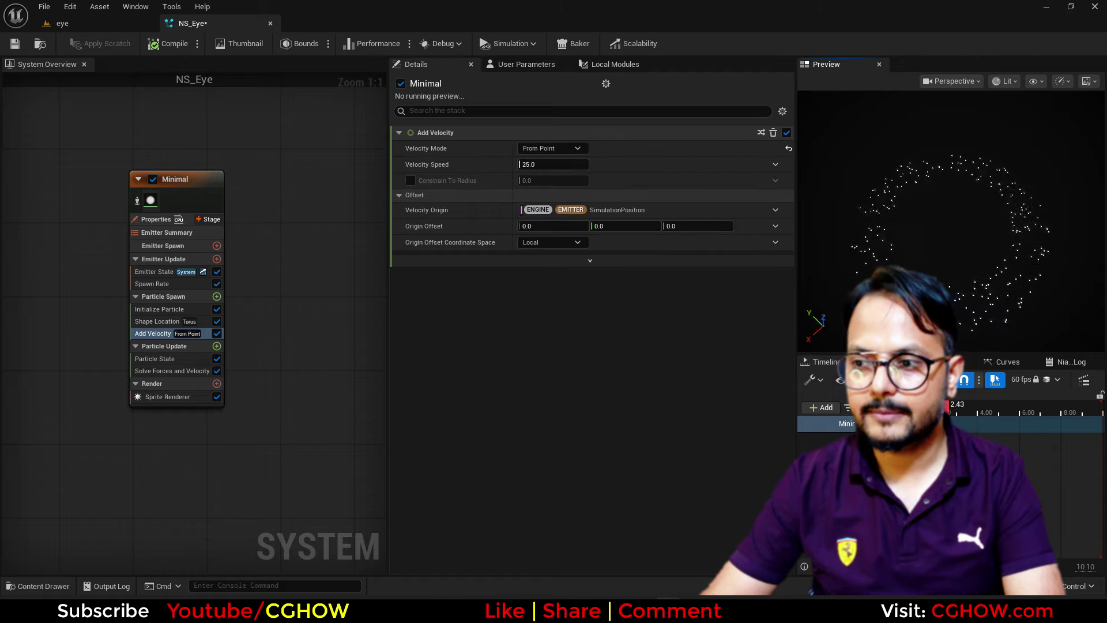
# Try the Direct distribution mode for the torus shape location, and return it to Random
pyautogui.click(136, 321)
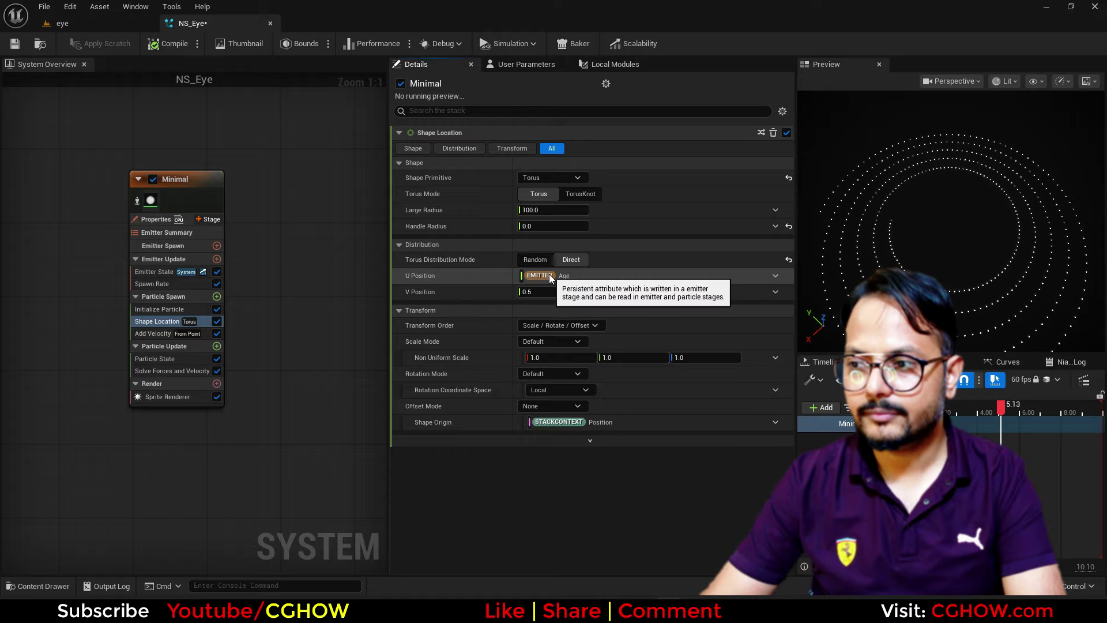
pyautogui.click(530, 260)
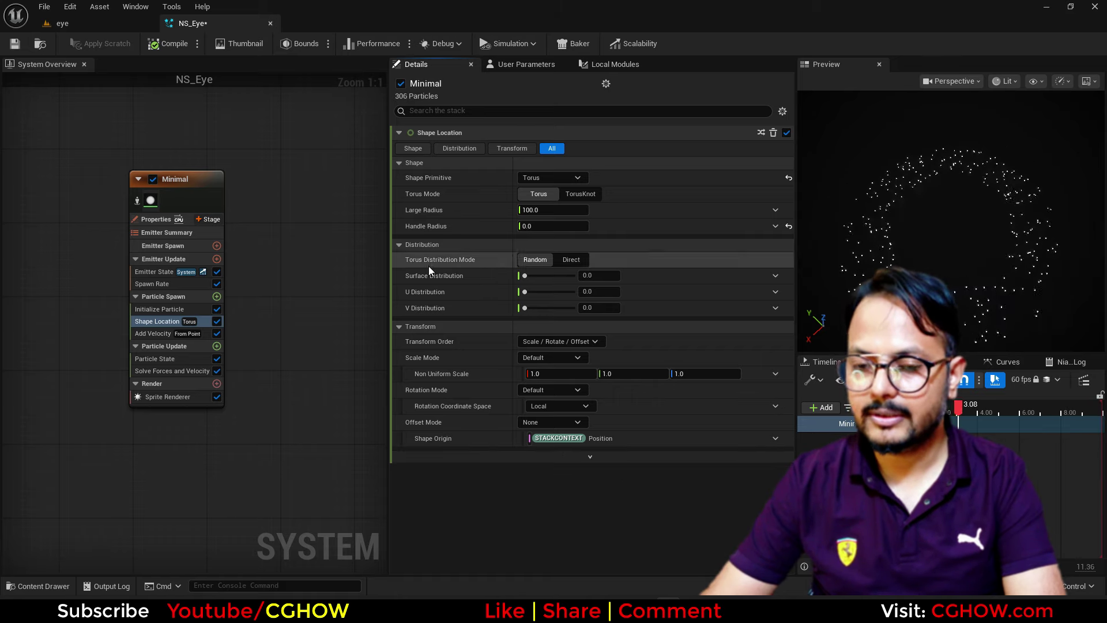
# Replace the Spawn Rate module with a Spawn Burst Instantaneous of 10 particles, and delete the Add Velocity module
pyautogui.click(175, 284)
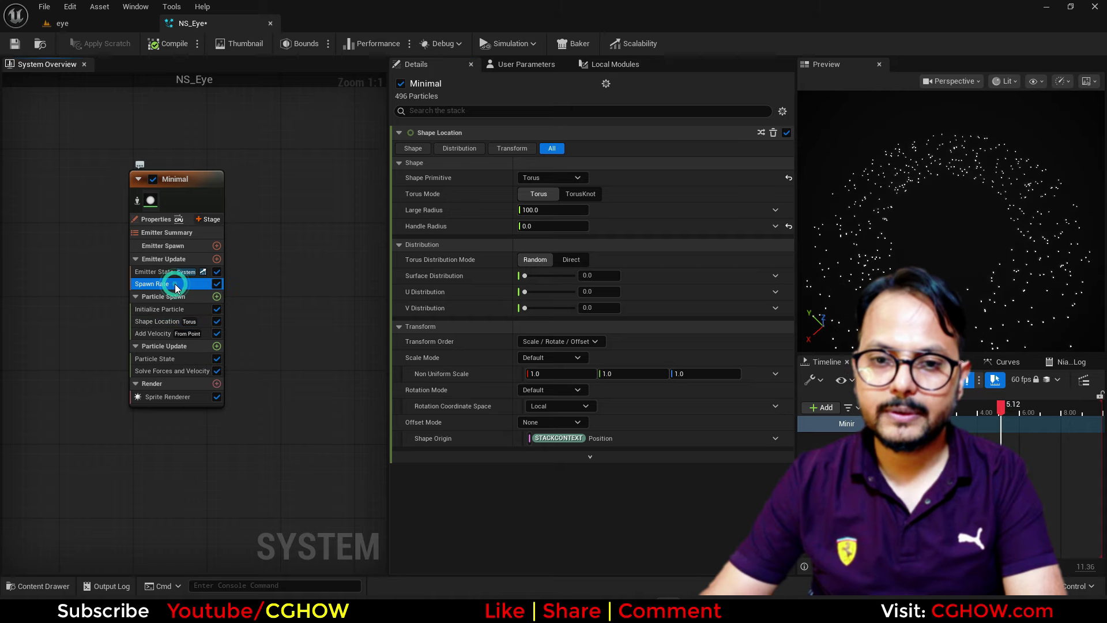
pyautogui.press('Delete')
pyautogui.click(217, 259)
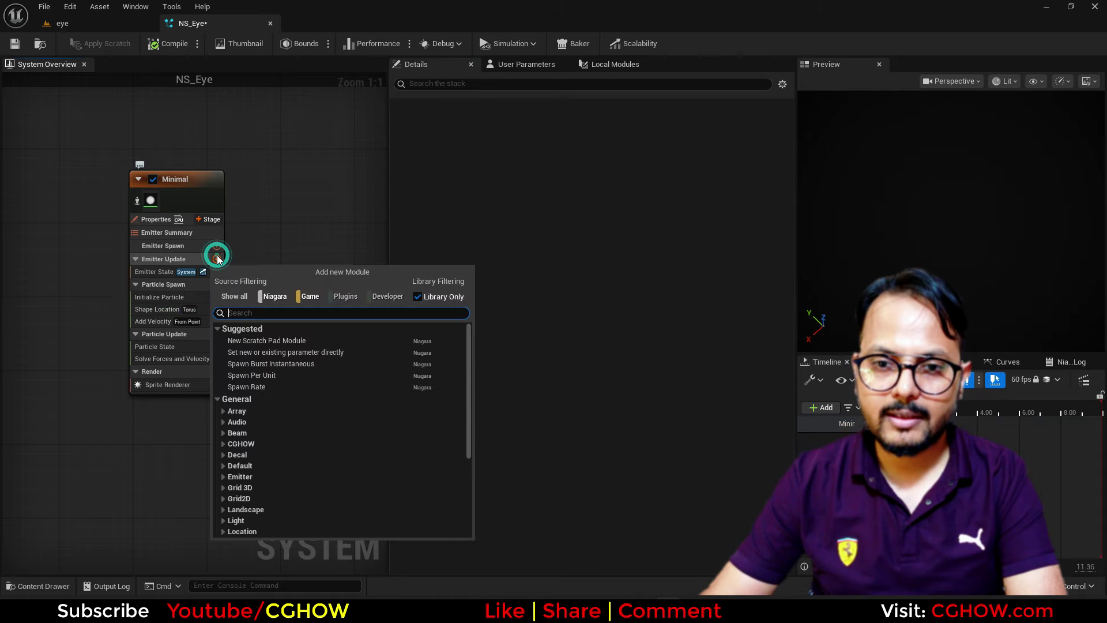
pyautogui.click(260, 365)
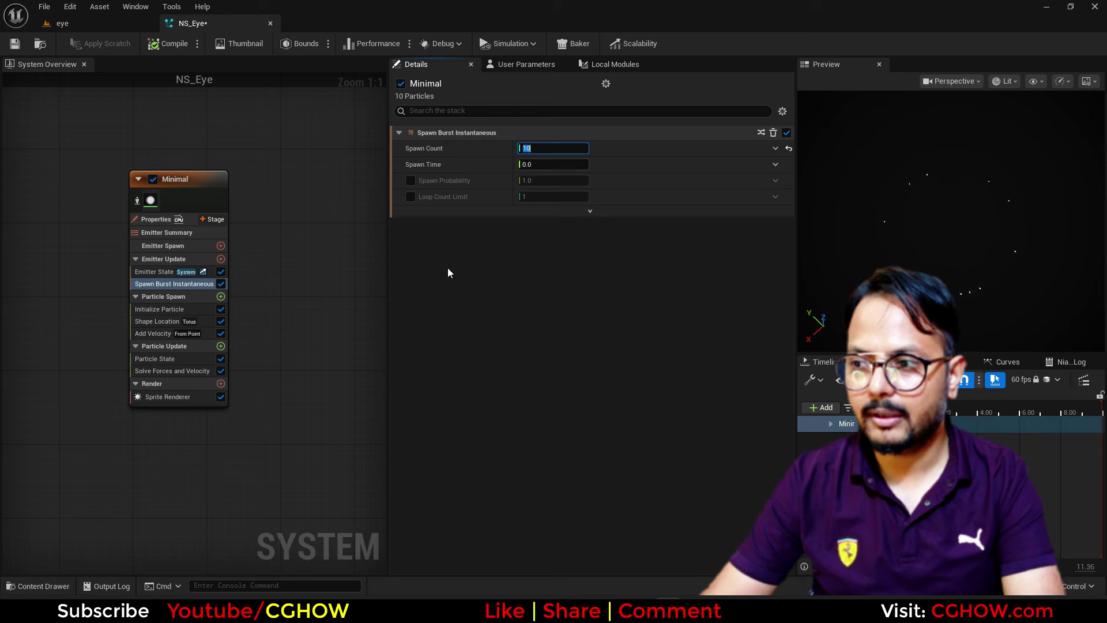
pyautogui.press('Delete')
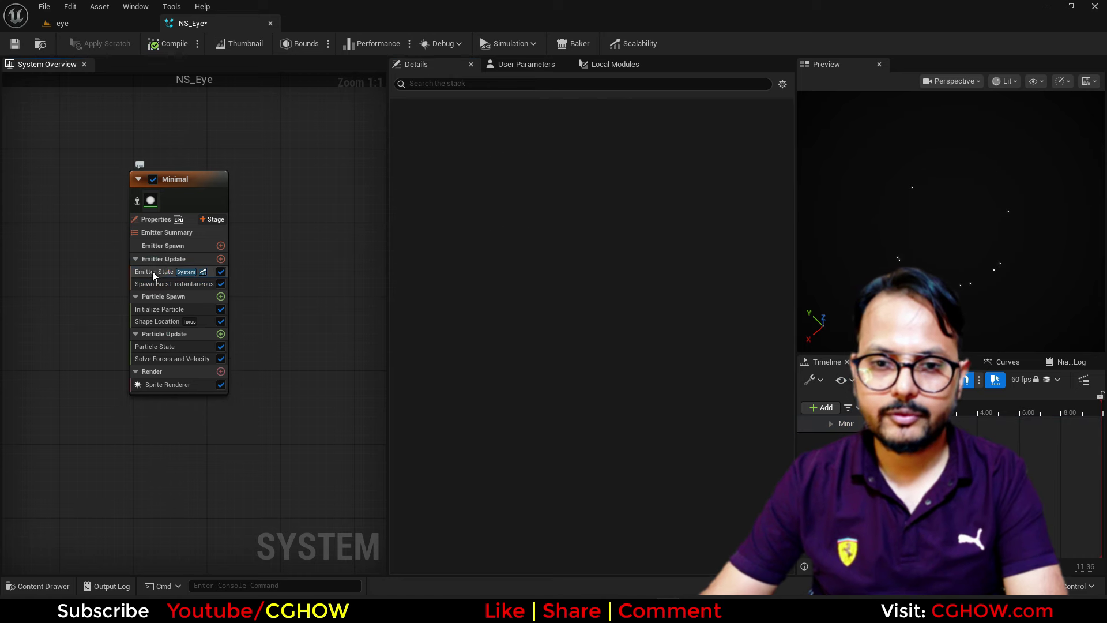
# Set the emitter's life cycle to Self with a single loop, and stop killing particles when their lifetime has elapsed
pyautogui.click(154, 271)
pyautogui.click(572, 177)
pyautogui.click(571, 210)
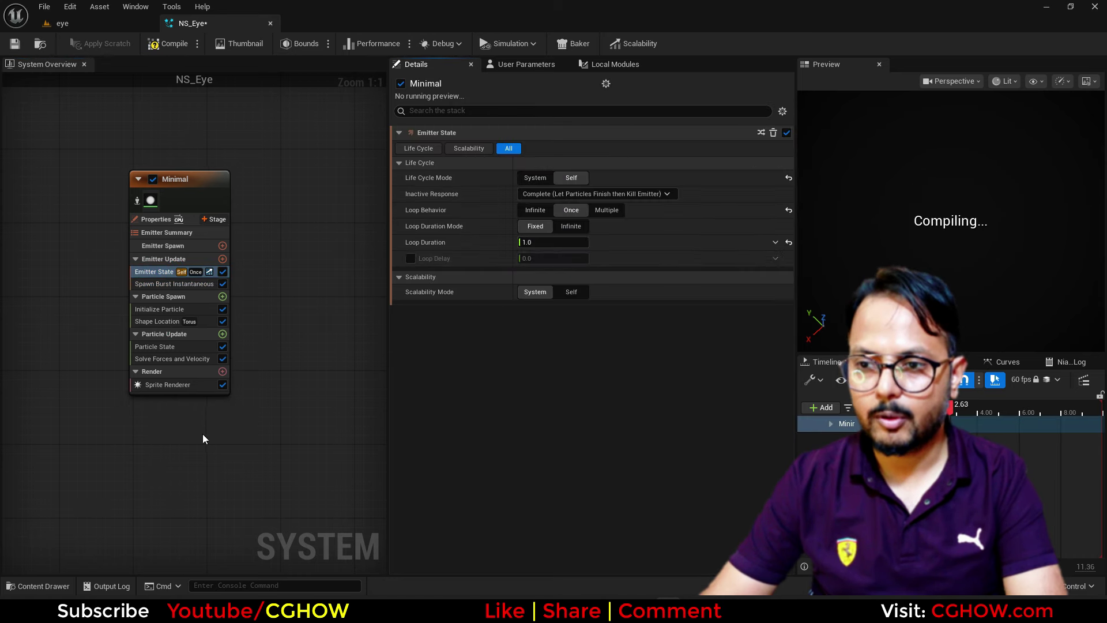
pyautogui.click(155, 347)
pyautogui.click(523, 148)
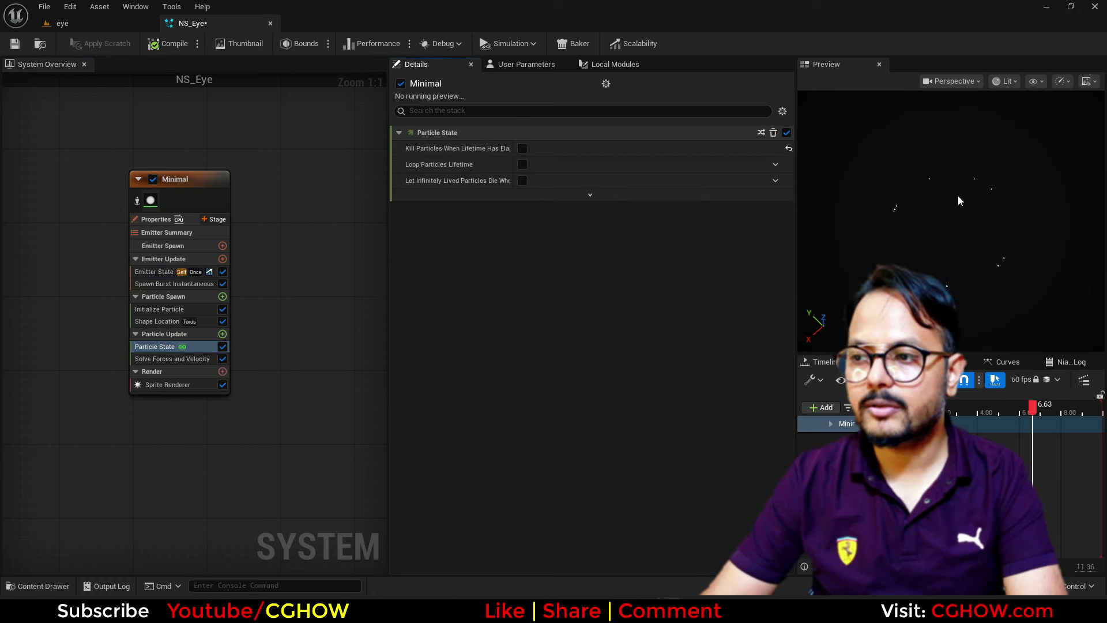
# Set the torus distribution to Direct with Return Normalized Exec Index as U Position, and disable Normalized Index Includes One
pyautogui.click(156, 321)
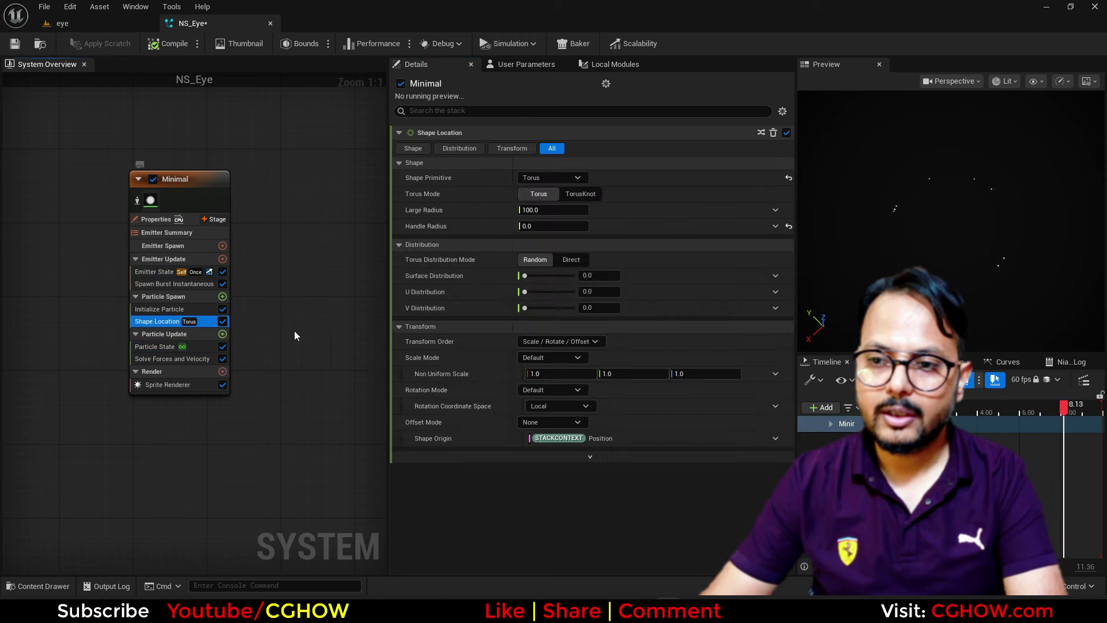
pyautogui.click(577, 260)
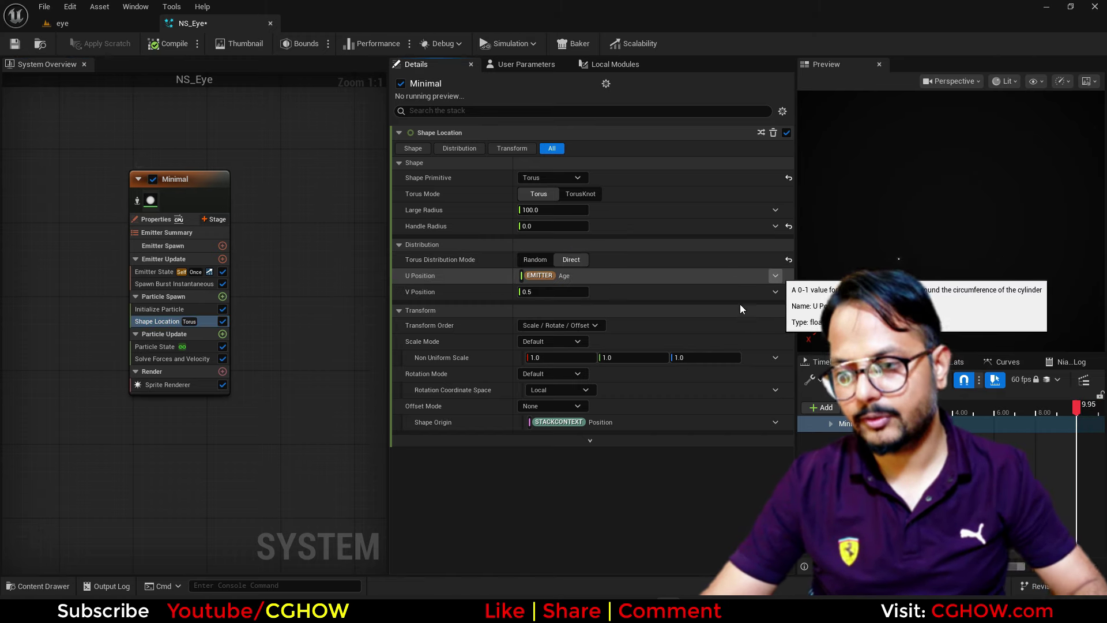
pyautogui.click(775, 276)
pyautogui.write('exe')
pyautogui.click(579, 352)
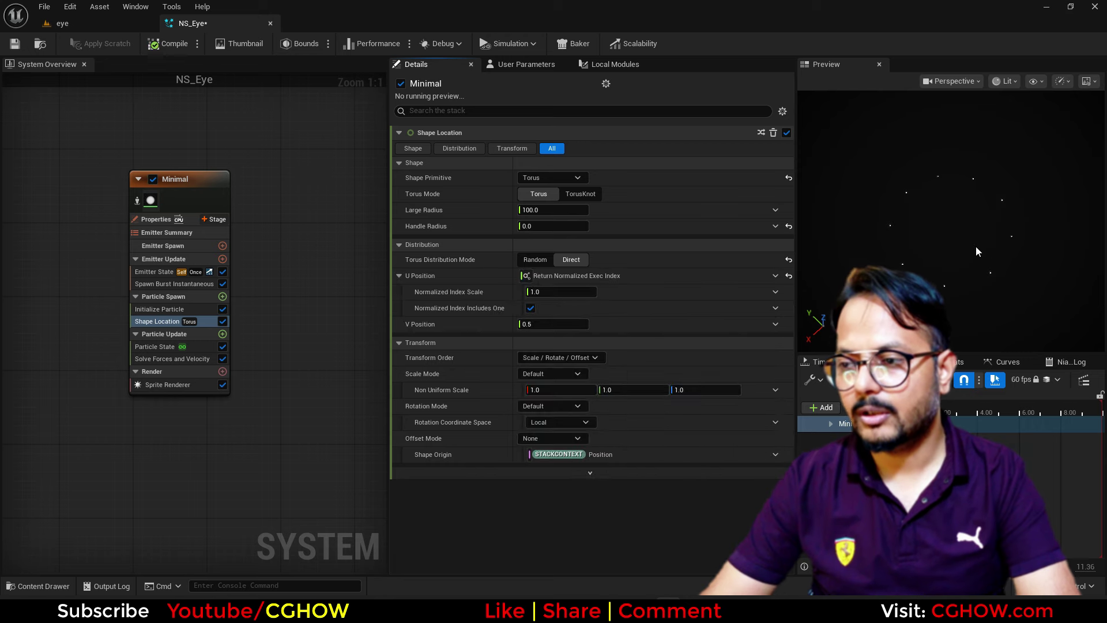
pyautogui.click(531, 308)
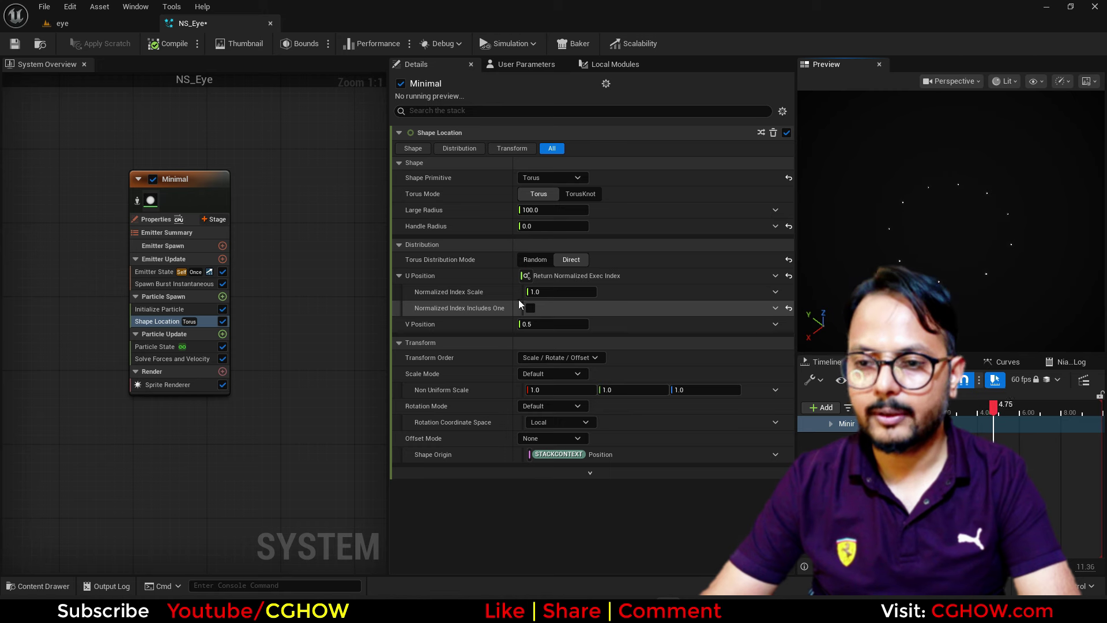
# Increase the Spawn Burst Instantaneous spawn count to 16
pyautogui.click(152, 285)
pyautogui.click(556, 151)
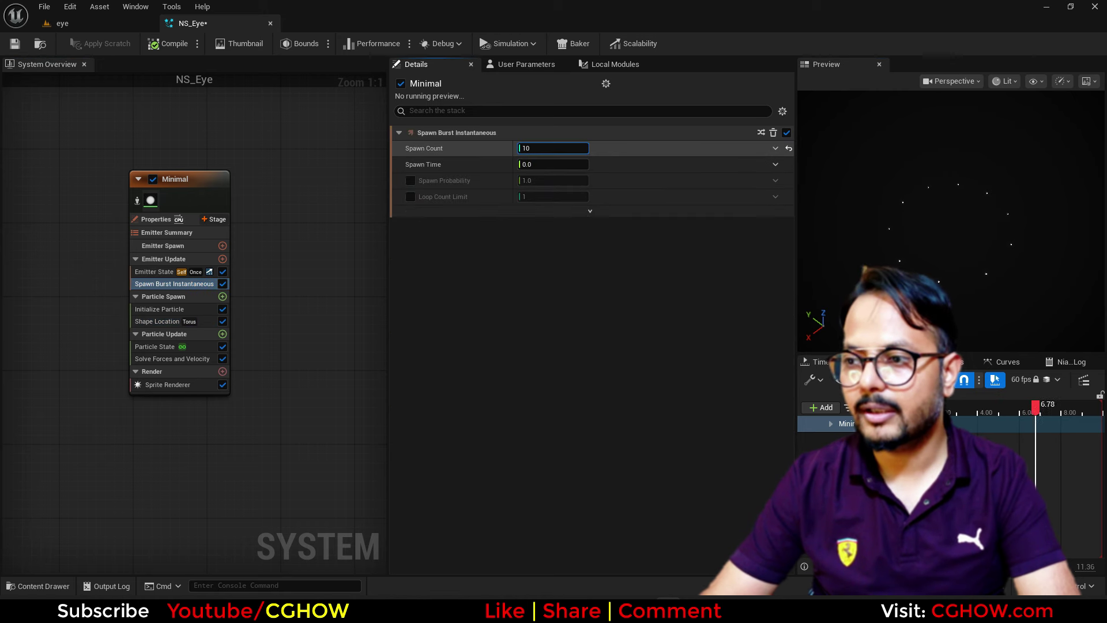
pyautogui.moveTo(556, 151); pyautogui.dragTo(563, 151)
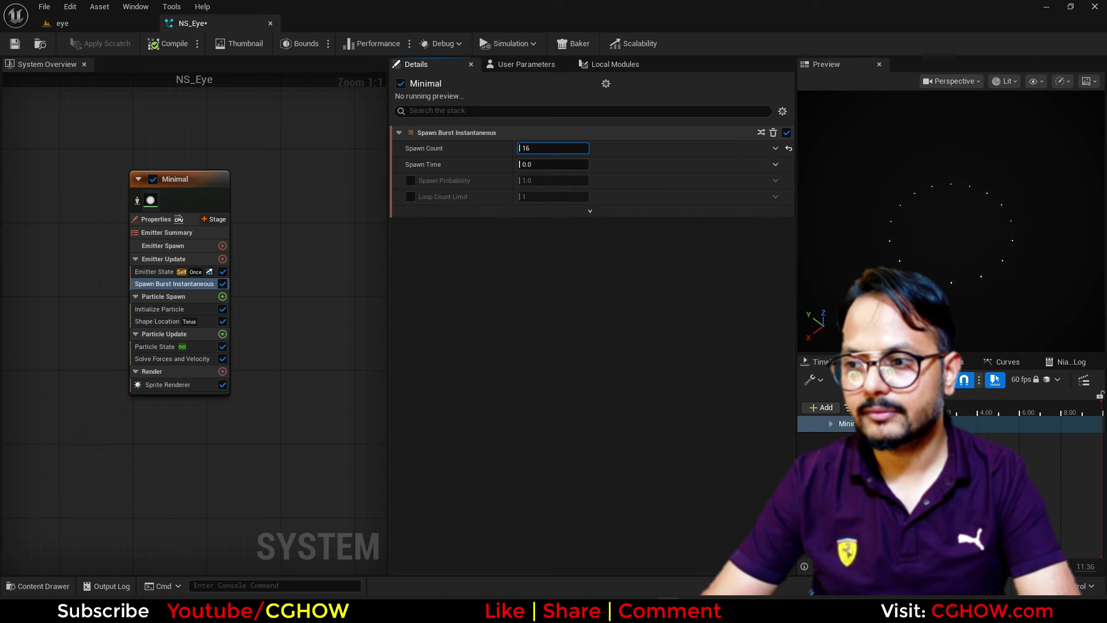
# Add a second minimal emitter and add a Spawn Particles from Other Emitter module to its Emitter Update group
pyautogui.moveTo(286, 243); pyautogui.dragTo(217, 233, button='right')
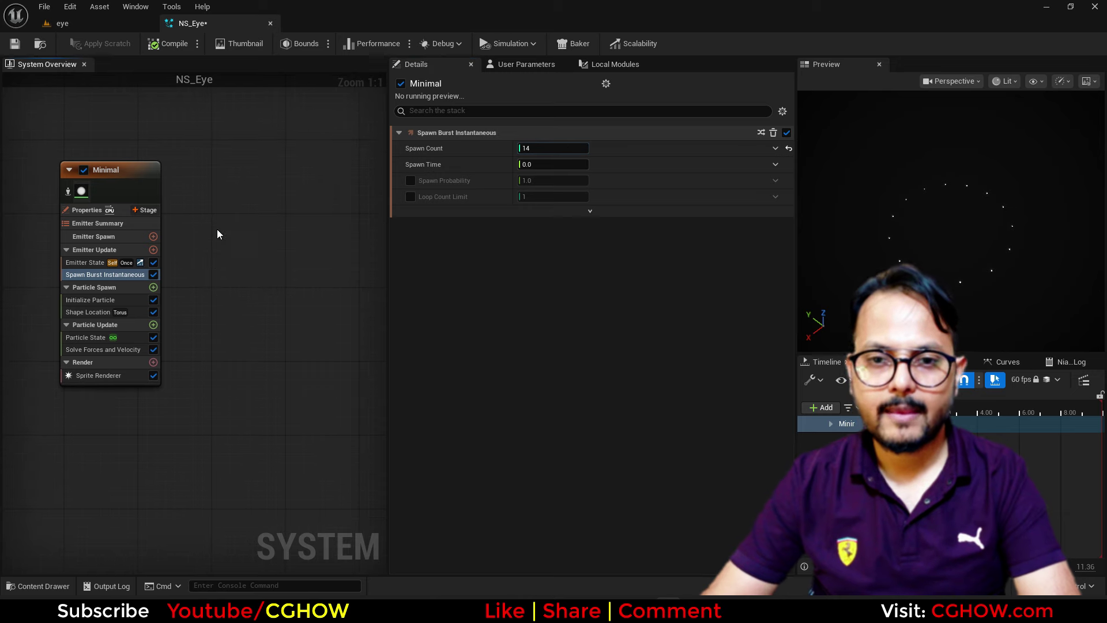
pyautogui.rightClick(201, 153)
pyautogui.click(269, 186)
pyautogui.moveTo(263, 216); pyautogui.dragTo(246, 171, button='right')
pyautogui.click(315, 285)
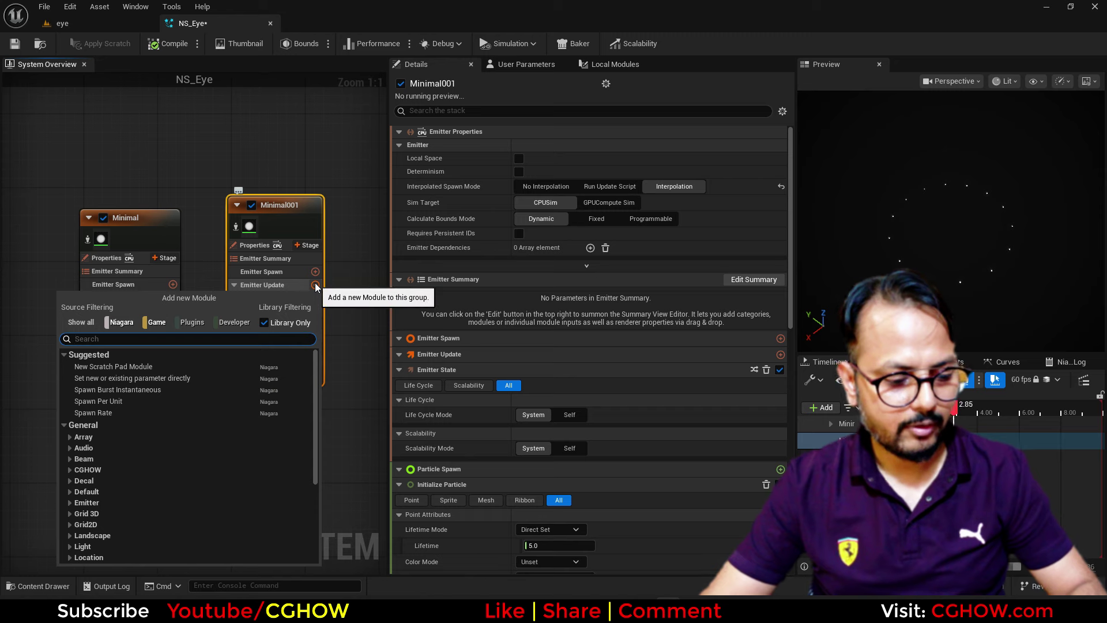
pyautogui.write('fro')
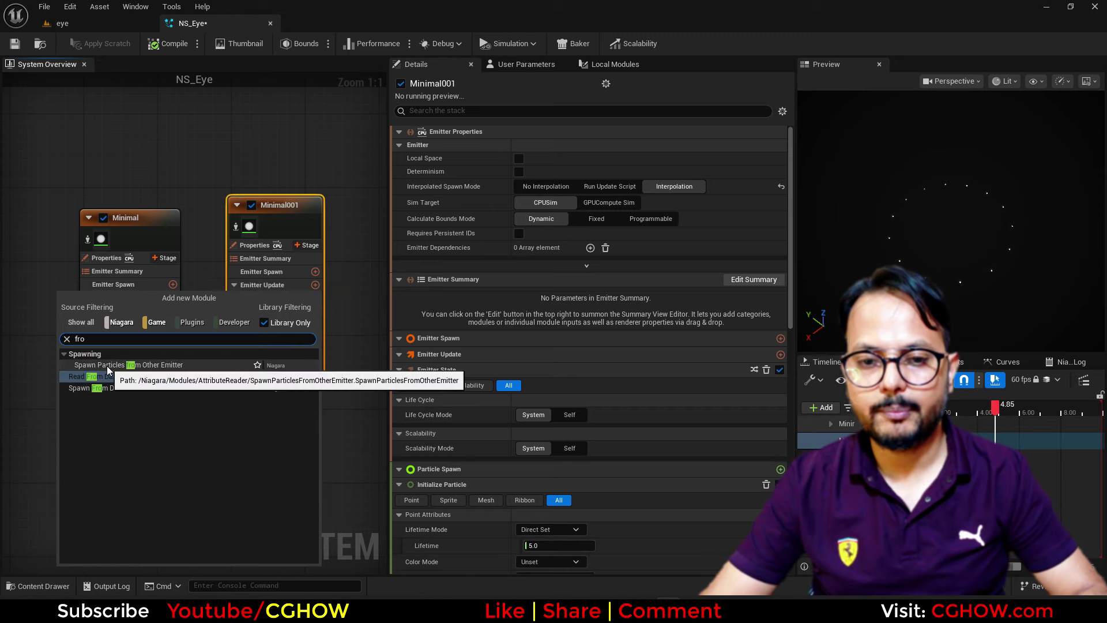
pyautogui.click(107, 366)
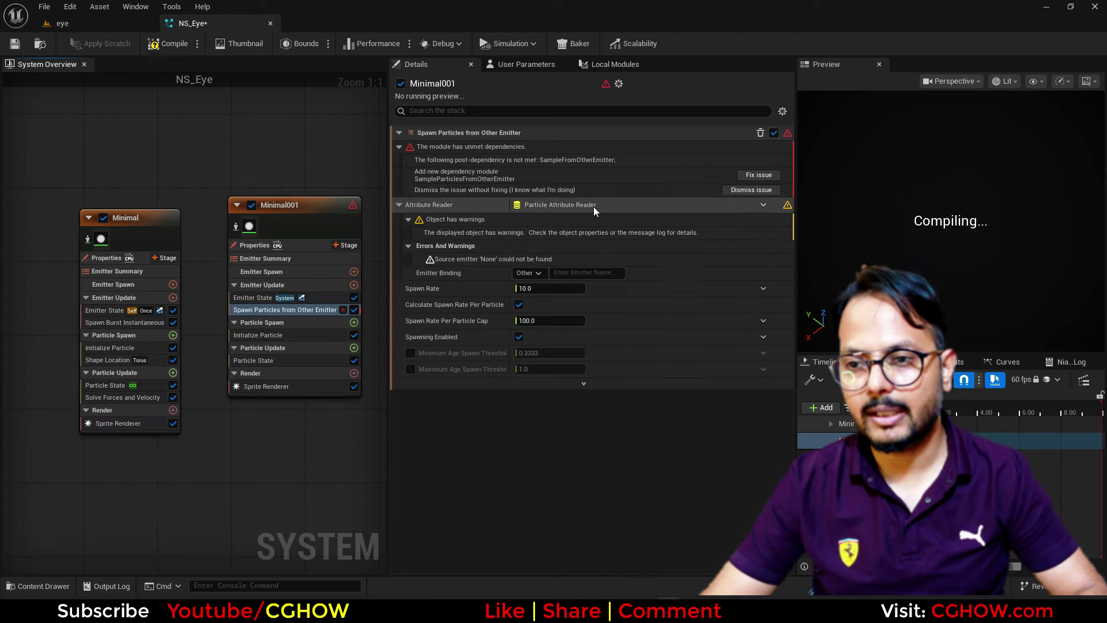
# Bind the spawn module's attribute reader to the Minimal emitter, and fix the unmet dependencies of the spawn and sample modules
pyautogui.click(578, 272)
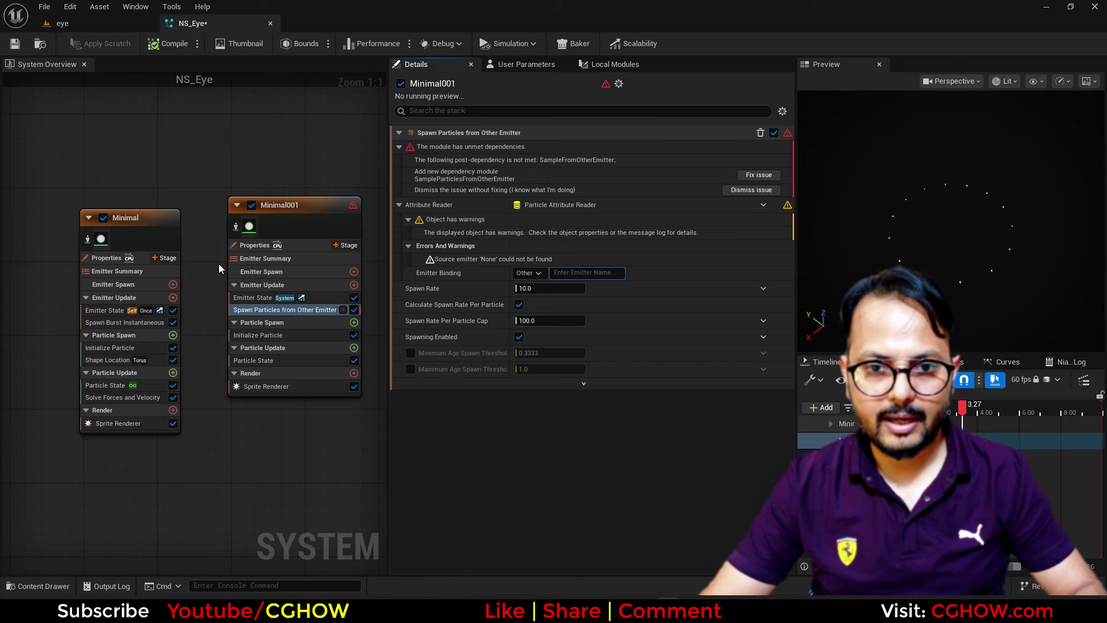
pyautogui.write('min')
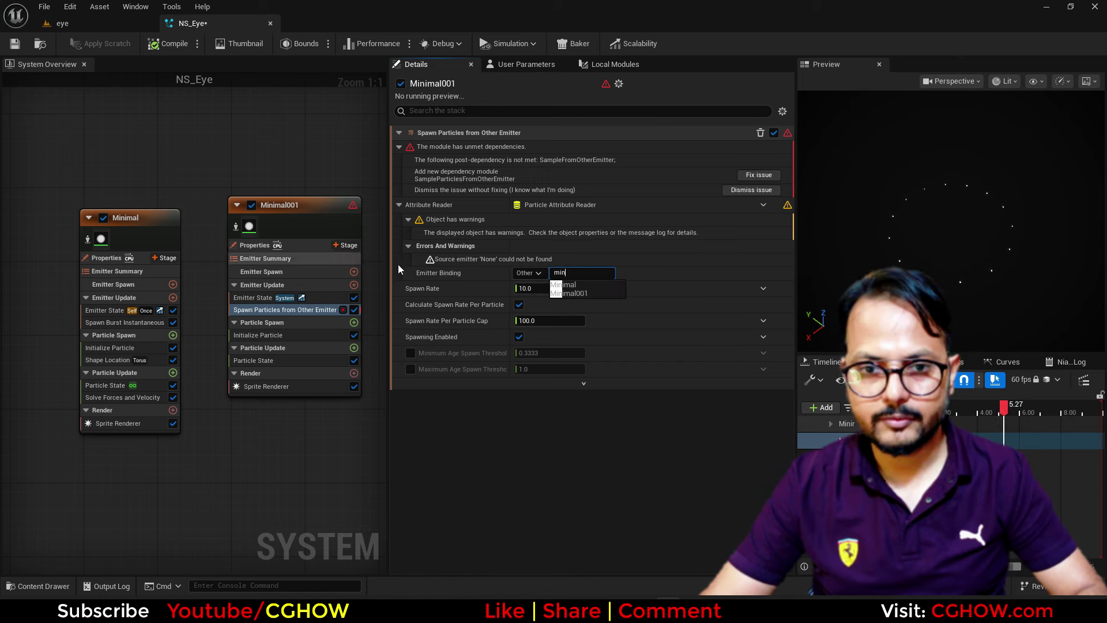
pyautogui.click(577, 285)
pyautogui.click(759, 174)
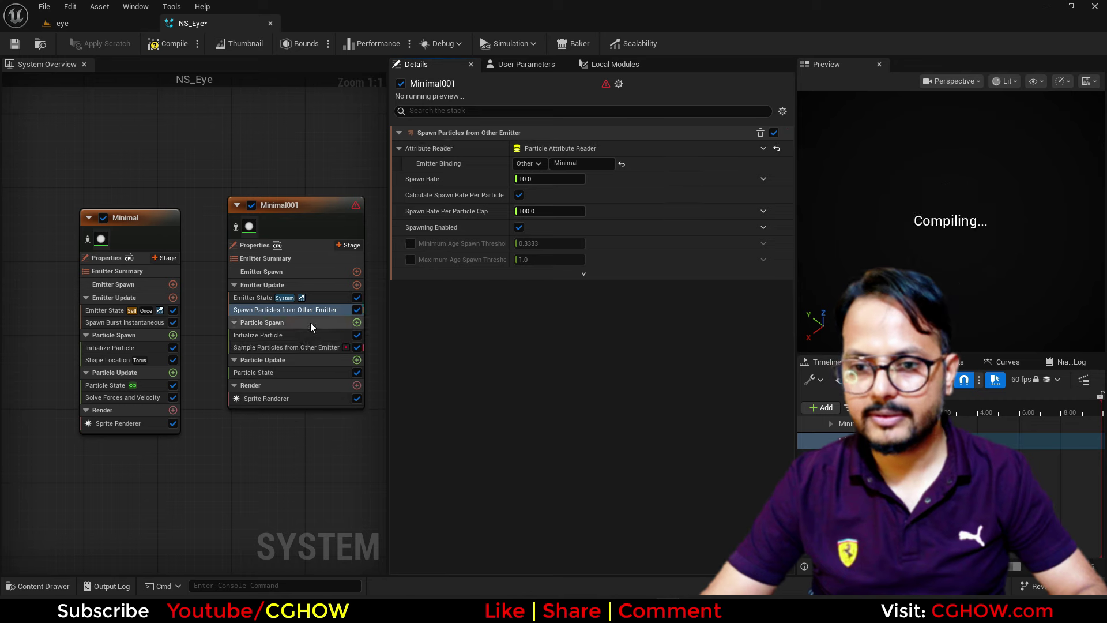
pyautogui.click(315, 347)
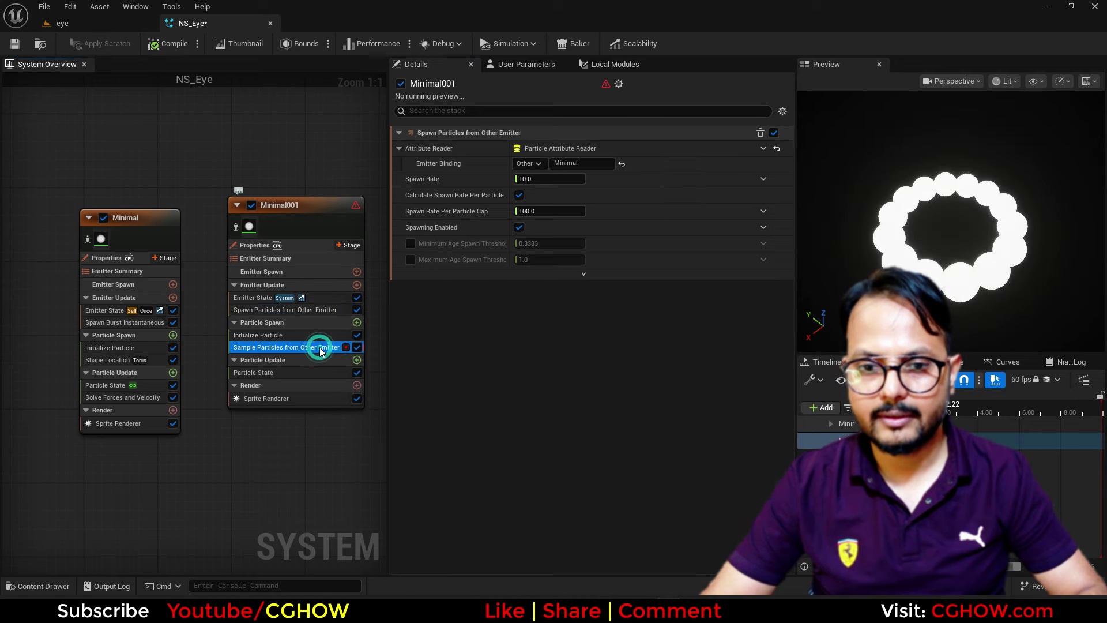
pyautogui.click(741, 177)
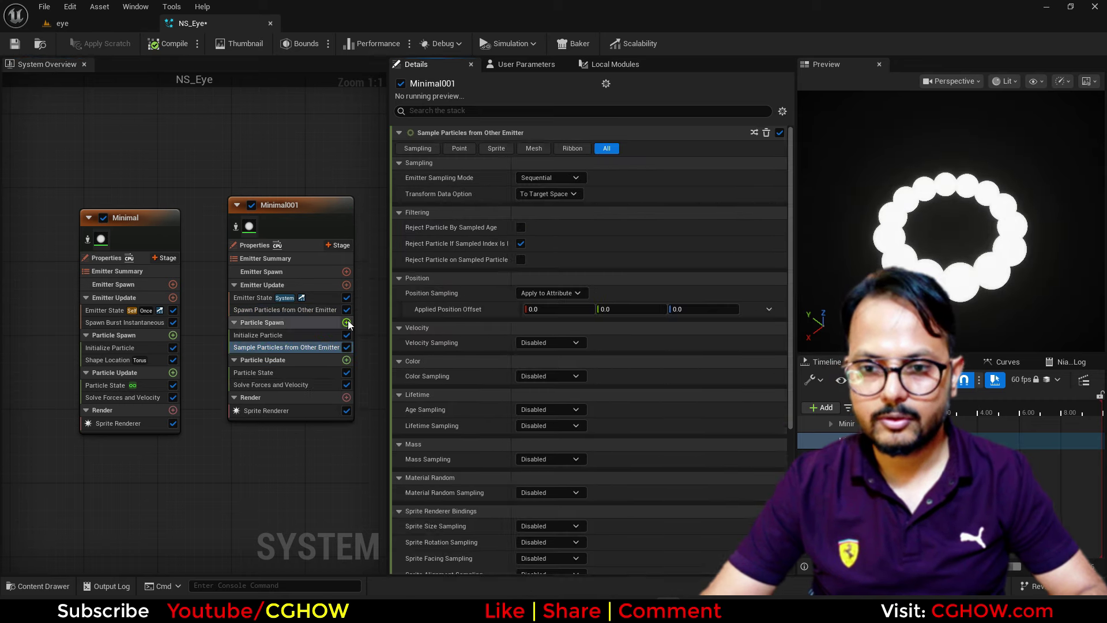
# Add an Add Velocity module to Minimal001's Particle Spawn and set its velocity mode to From Point
pyautogui.click(347, 322)
pyautogui.write('velocity')
pyautogui.click(401, 117)
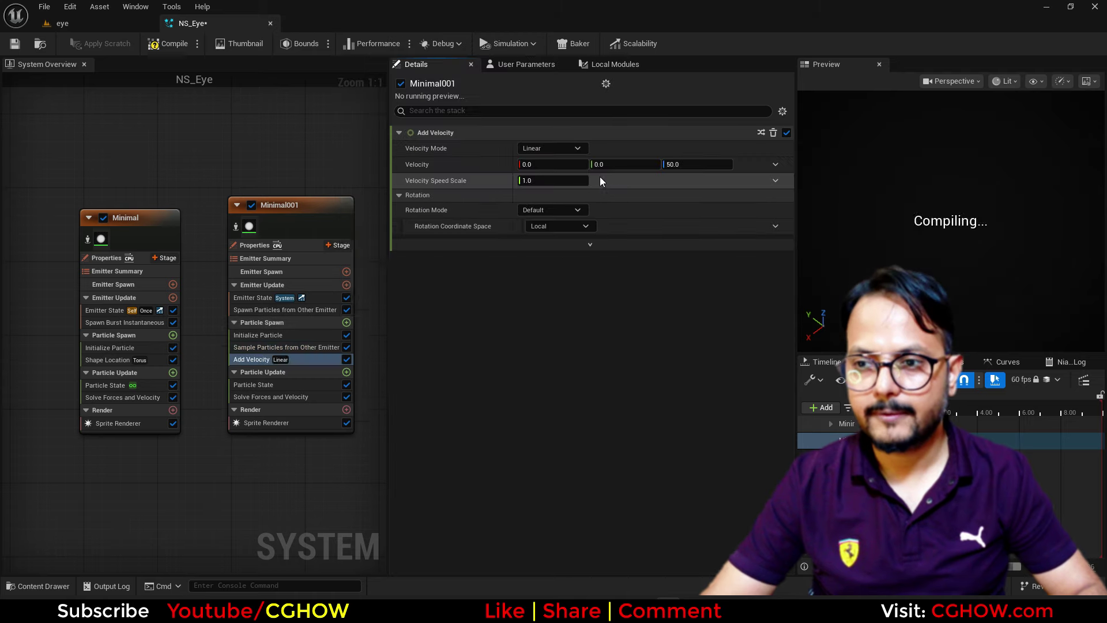
pyautogui.click(566, 148)
pyautogui.click(556, 178)
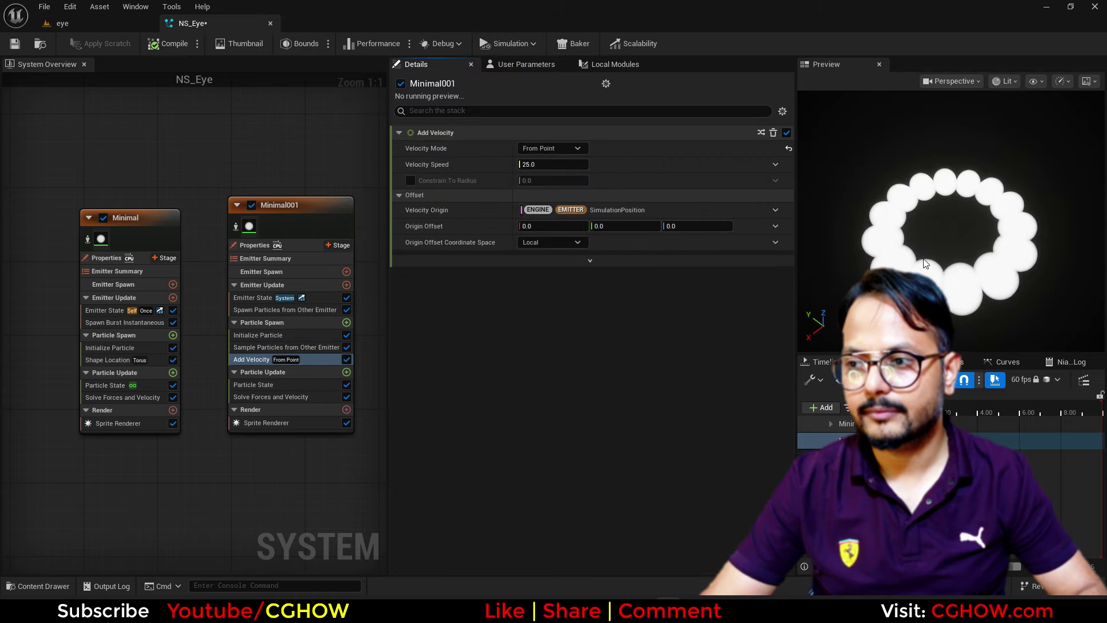
# Set Minimal001's sprite size mode to Uniform with a uniform sprite size of 2
pyautogui.click(283, 335)
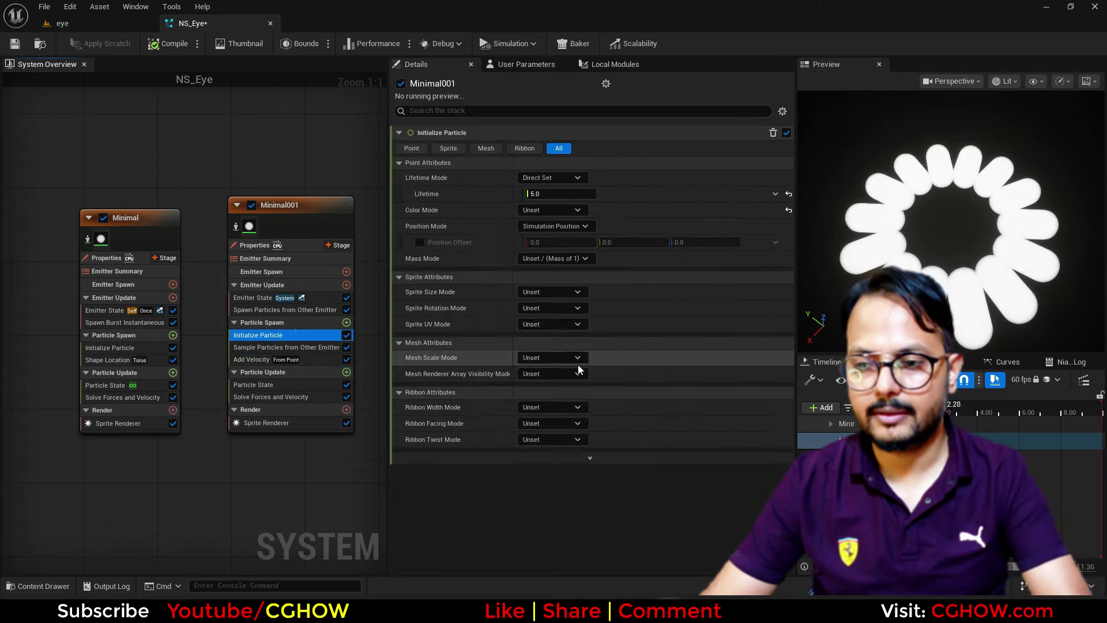
pyautogui.click(542, 293)
pyautogui.click(551, 317)
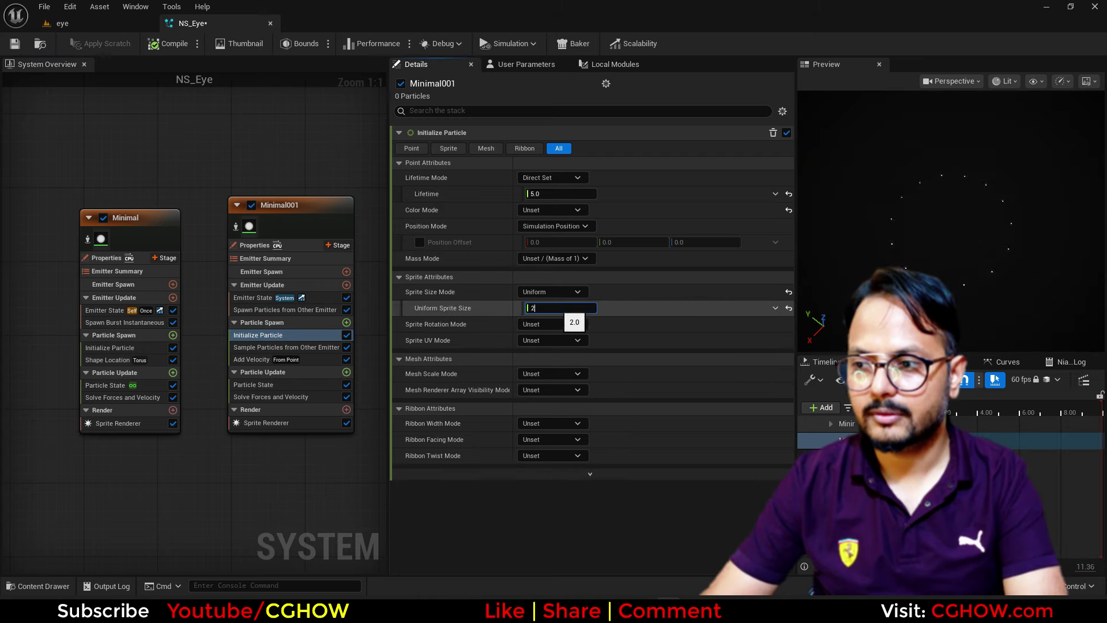
pyautogui.write('2')
pyautogui.press('Return')
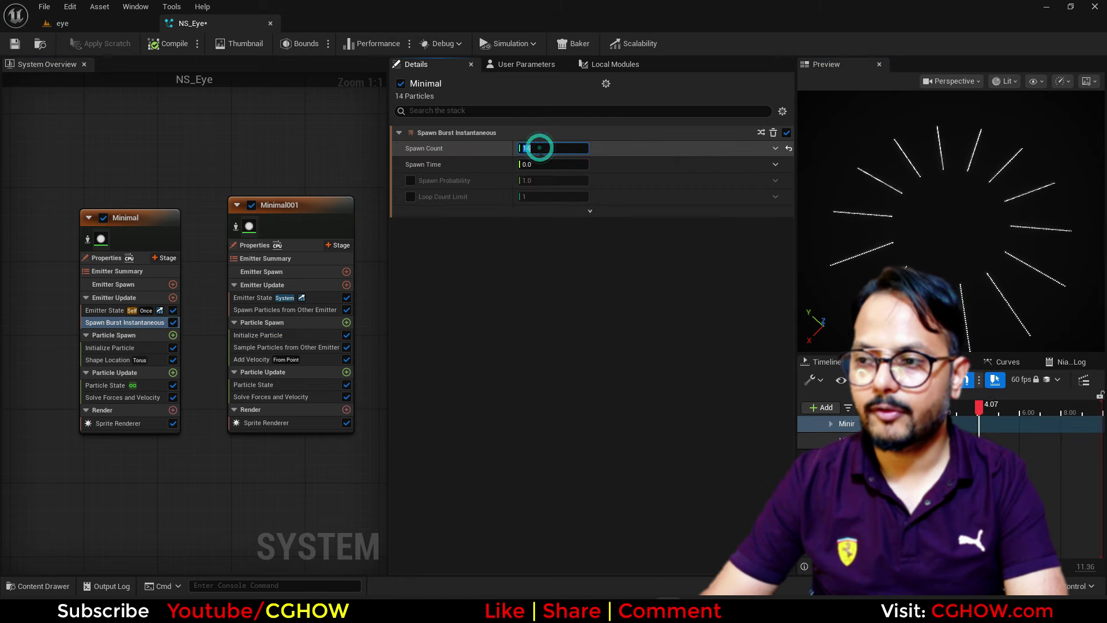
# Try a burst spawn count of 2 on the Minimal emitter, and set it to 50
pyautogui.write('2')
pyautogui.press('Return')
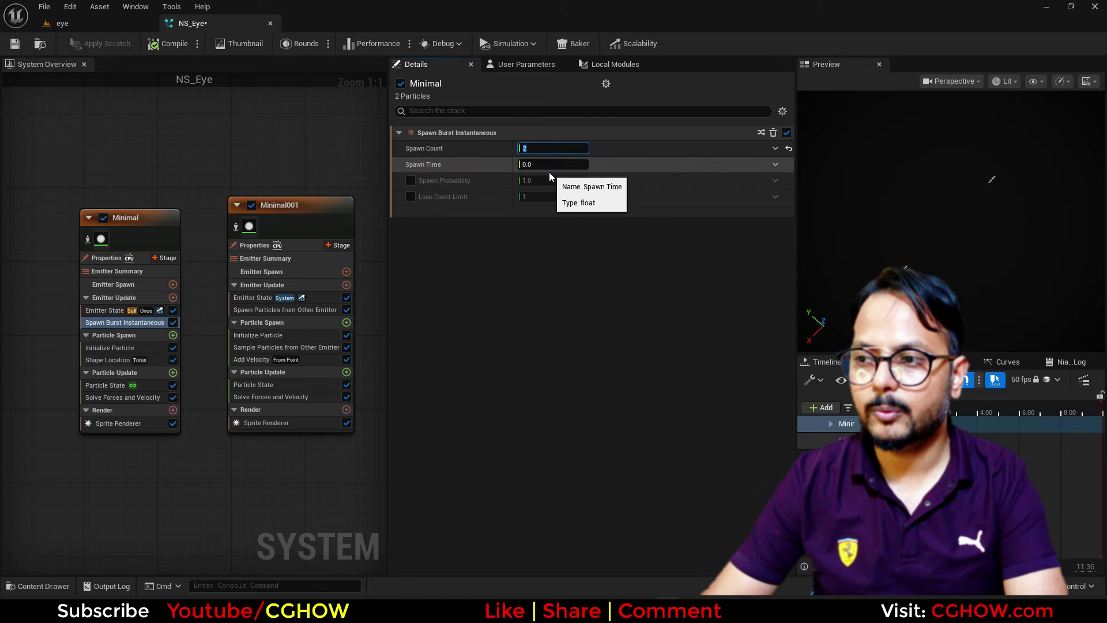
pyautogui.write('50')
pyautogui.press('Return')
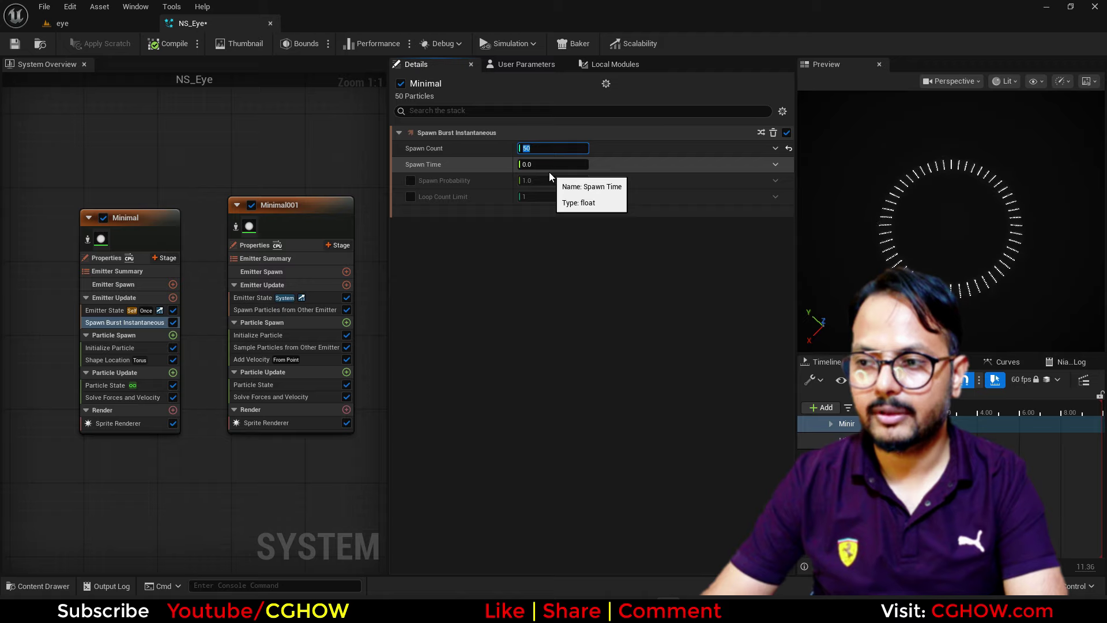
# Set both emitters to the GPUCompute Sim target with Fixed bounds
pyautogui.click(109, 258)
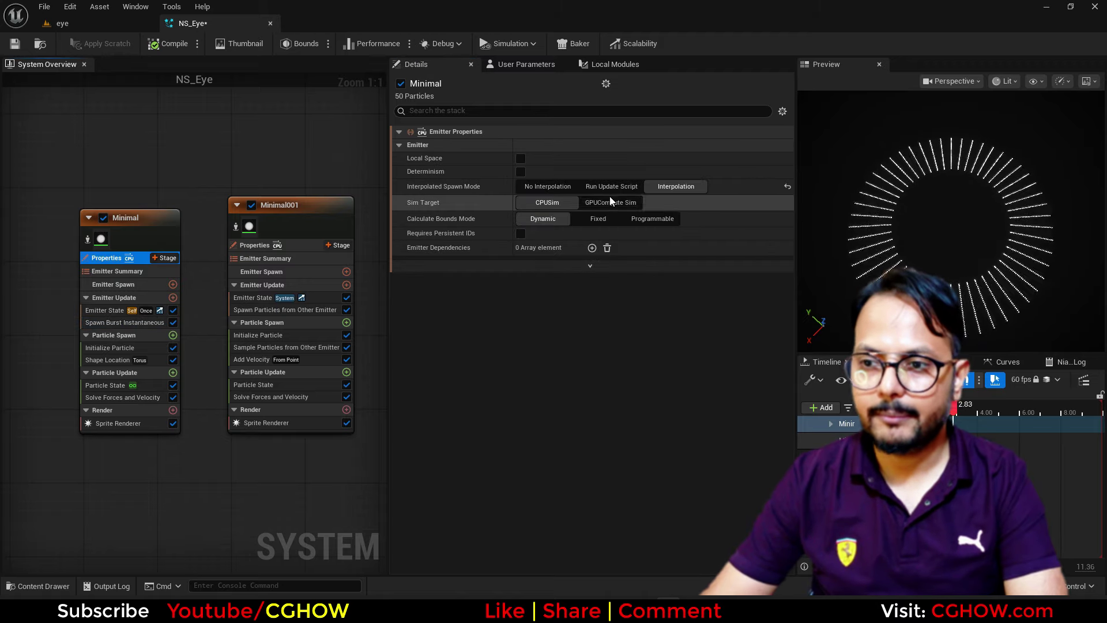
pyautogui.click(609, 206)
pyautogui.click(599, 248)
pyautogui.click(256, 247)
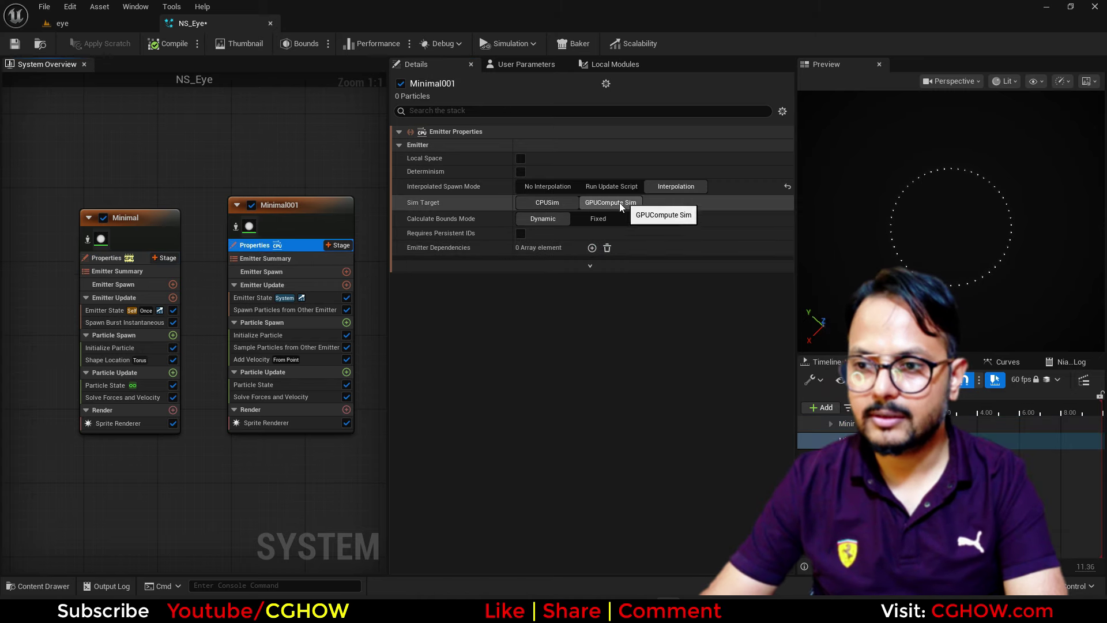
pyautogui.click(600, 218)
pyautogui.click(612, 202)
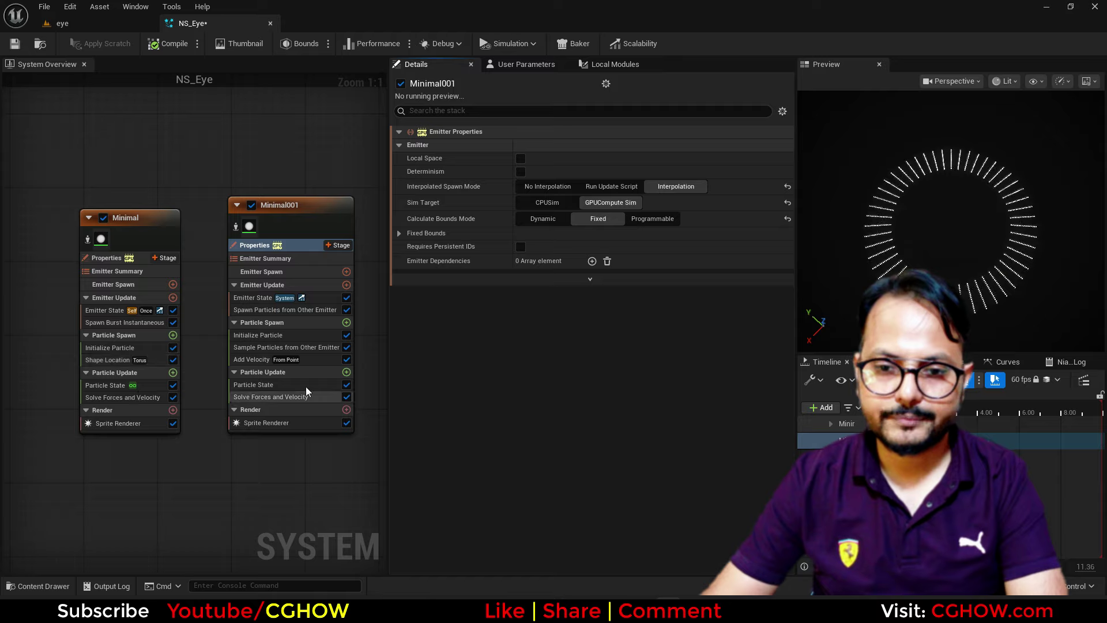
# Add a Scale Sprite Size module to Minimal001's Particle Update and apply the linearly falling curve template
pyautogui.click(346, 372)
pyautogui.write('scale')
pyautogui.click(461, 296)
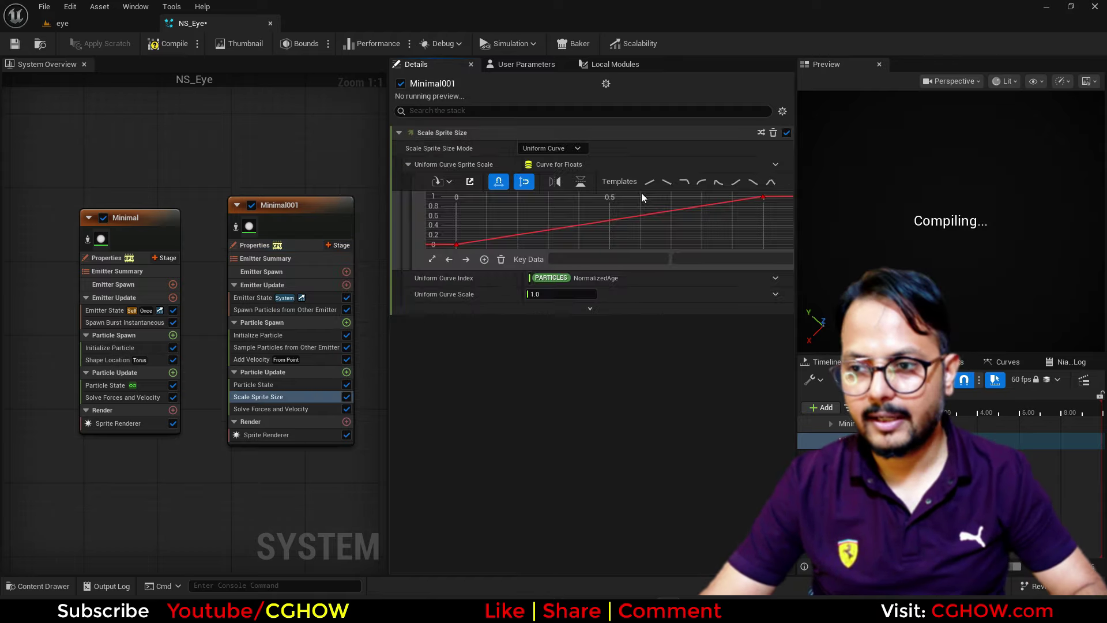
pyautogui.click(667, 182)
# Reduce the large radius of the Minimal emitter's torus Shape Location to about 39.6
pyautogui.moveTo(39, 139); pyautogui.dragTo(112, 124, button='right')
pyautogui.moveTo(262, 156); pyautogui.dragTo(219, 157, button='right')
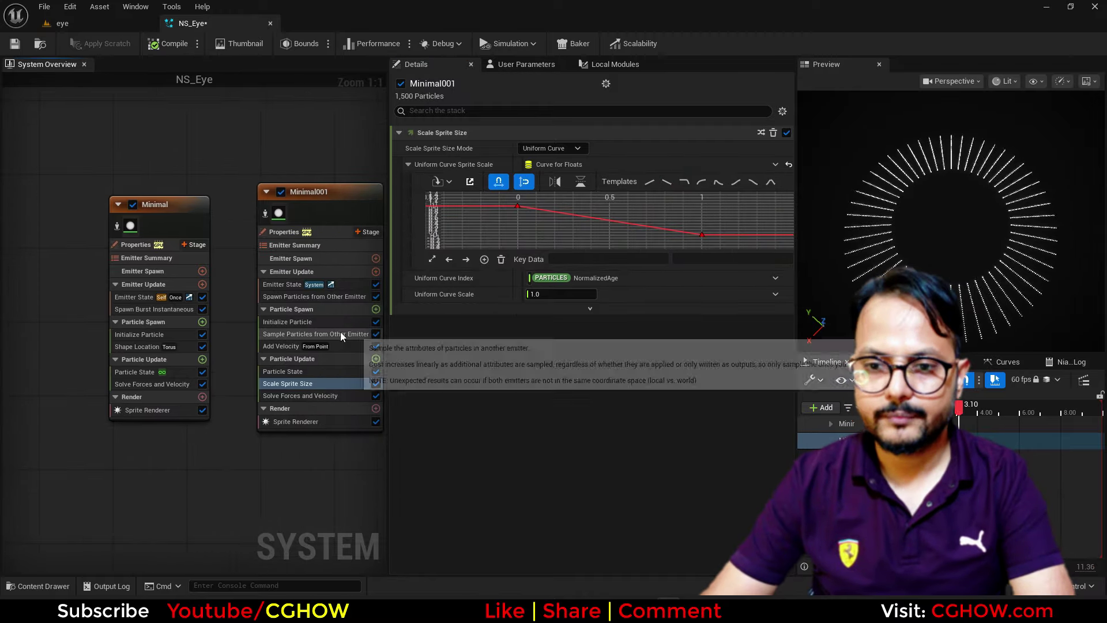
pyautogui.moveTo(373, 362); pyautogui.dragTo(275, 358, button='right')
pyautogui.click(47, 342)
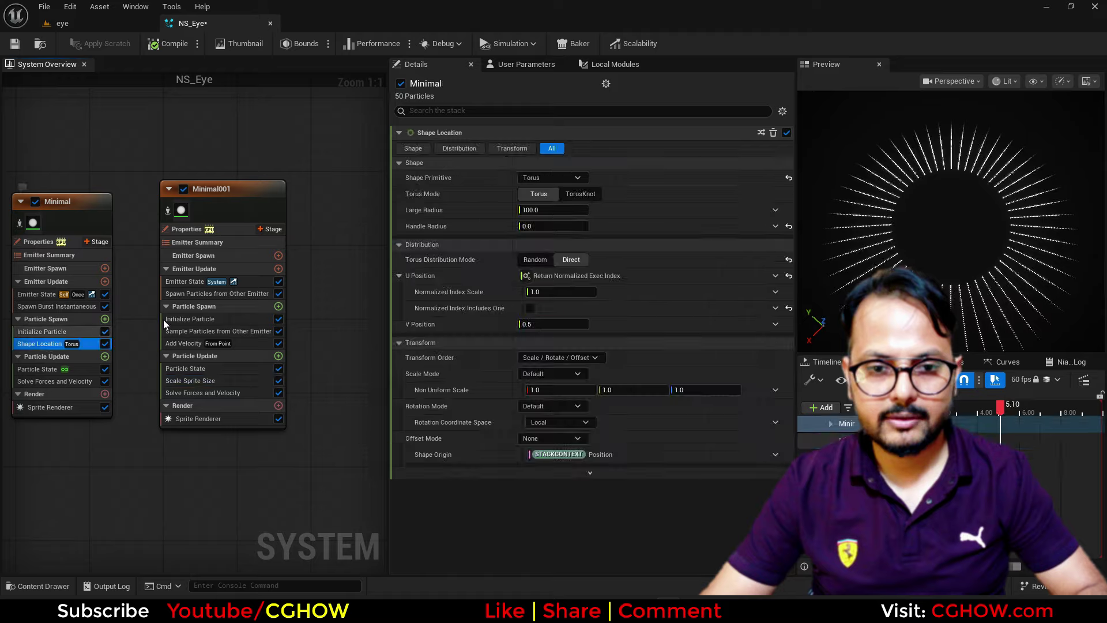
pyautogui.moveTo(568, 212); pyautogui.dragTo(541, 212)
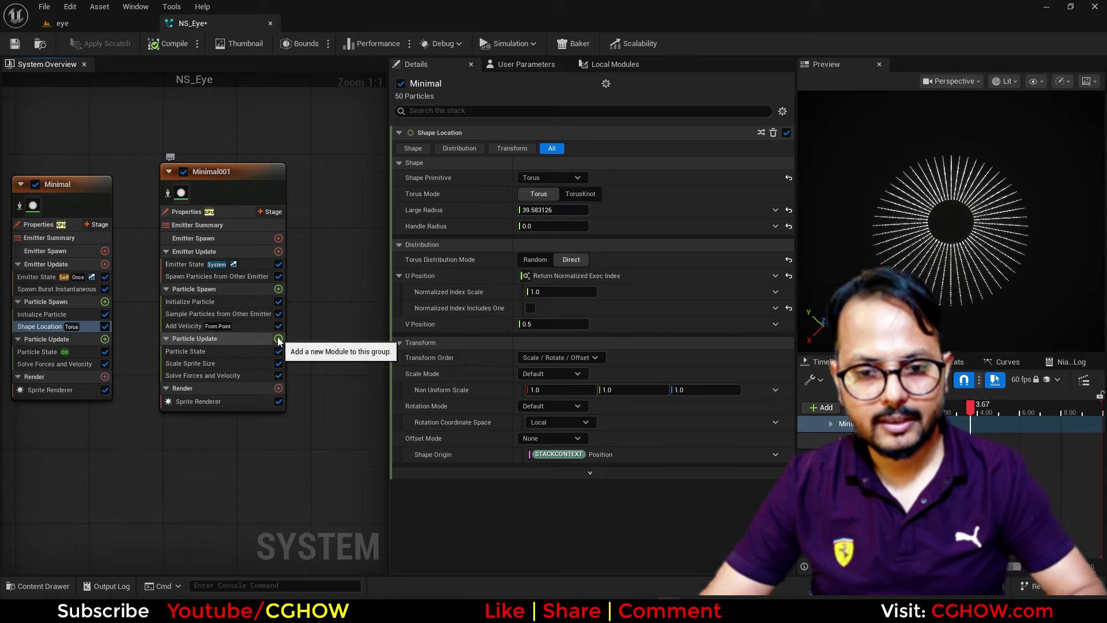
# Add a Curl Noise Force module to Minimal001's Particle Update and set its noise strength to 50
pyautogui.click(279, 339)
pyautogui.write('cur')
pyautogui.click(322, 177)
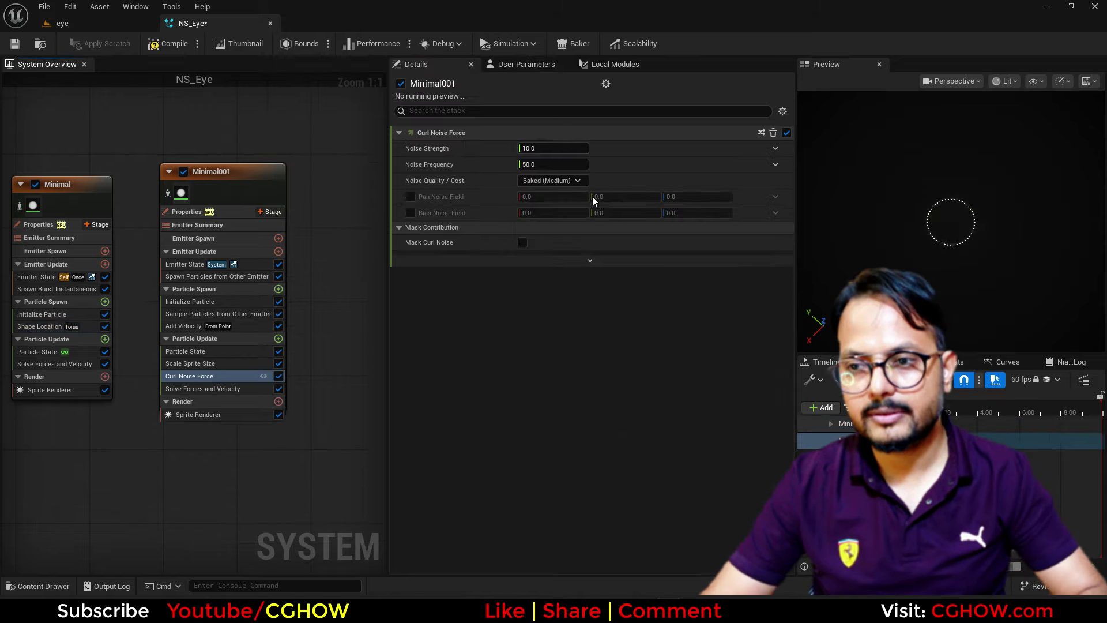
pyautogui.click(546, 149)
pyautogui.write('50')
pyautogui.press('Return')
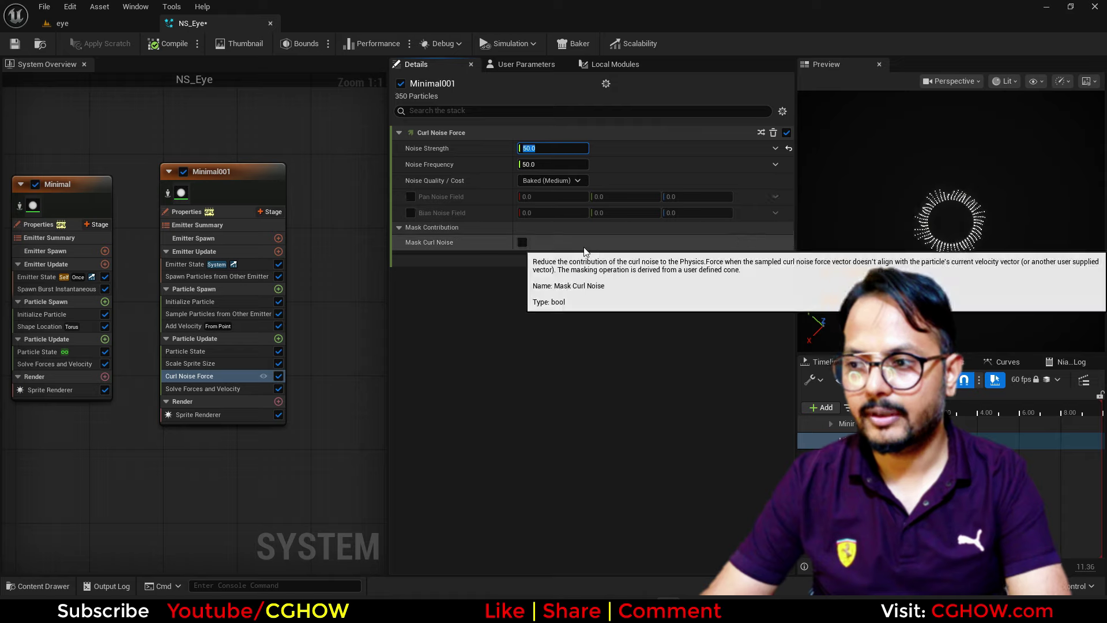
# Enable Pan Noise Field on the curl noise force and set it to 0.1, 0.2, 0.5
pyautogui.click(410, 196)
pyautogui.click(691, 198)
pyautogui.write('0.5')
pyautogui.click(627, 197)
pyautogui.click(558, 196)
pyautogui.write('.1')
pyautogui.press('Return')
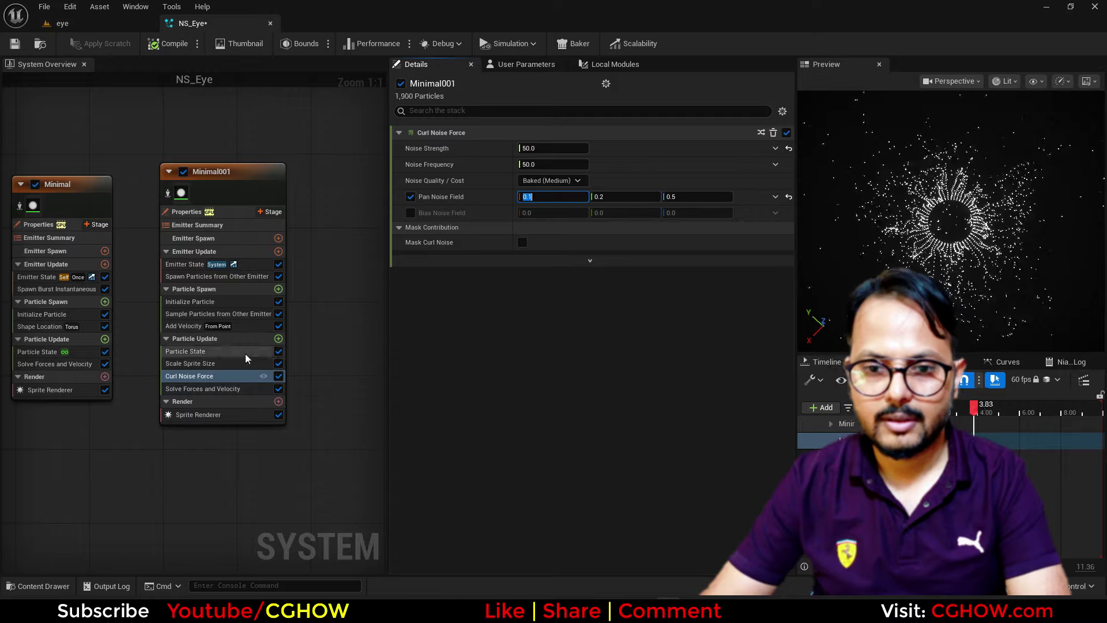
# Add a Drag module to Minimal001's Particle Update
pyautogui.click(279, 339)
pyautogui.write('drag')
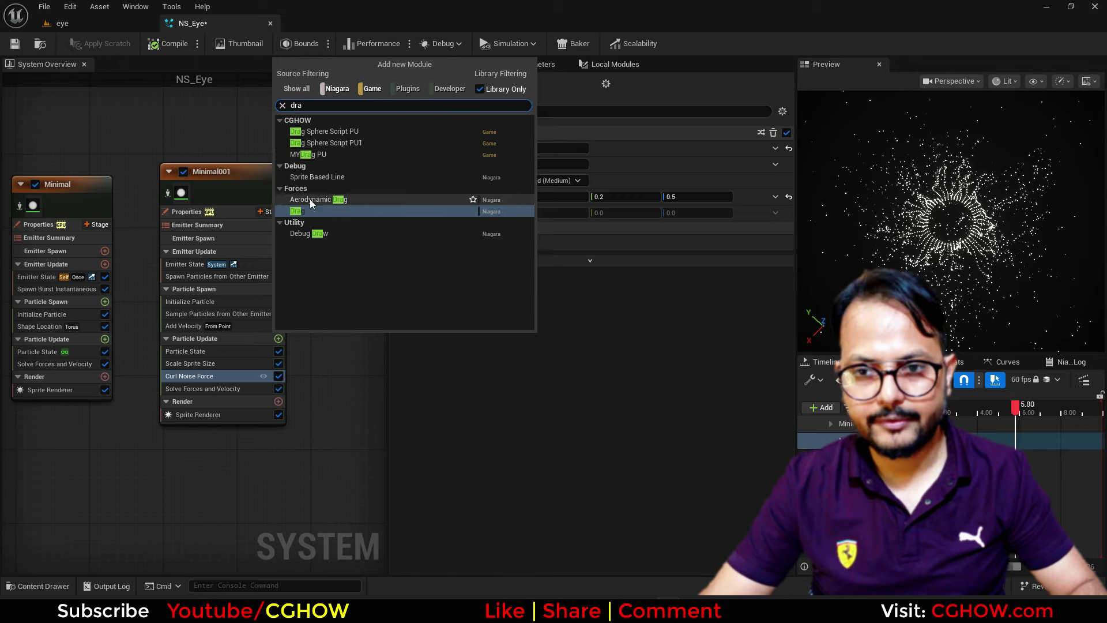
pyautogui.click(310, 199)
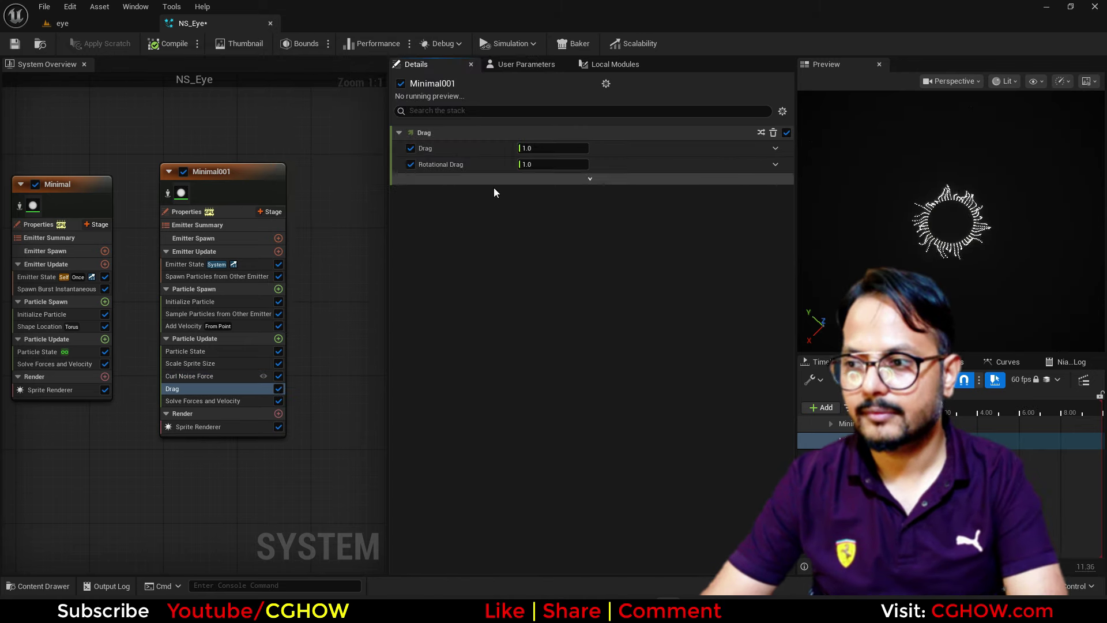
# Set Minimal001's particle lifetime to 2, and disable the Minimal emitter's Sprite Renderer
pyautogui.click(196, 301)
pyautogui.click(557, 193)
pyautogui.moveTo(431, 258)
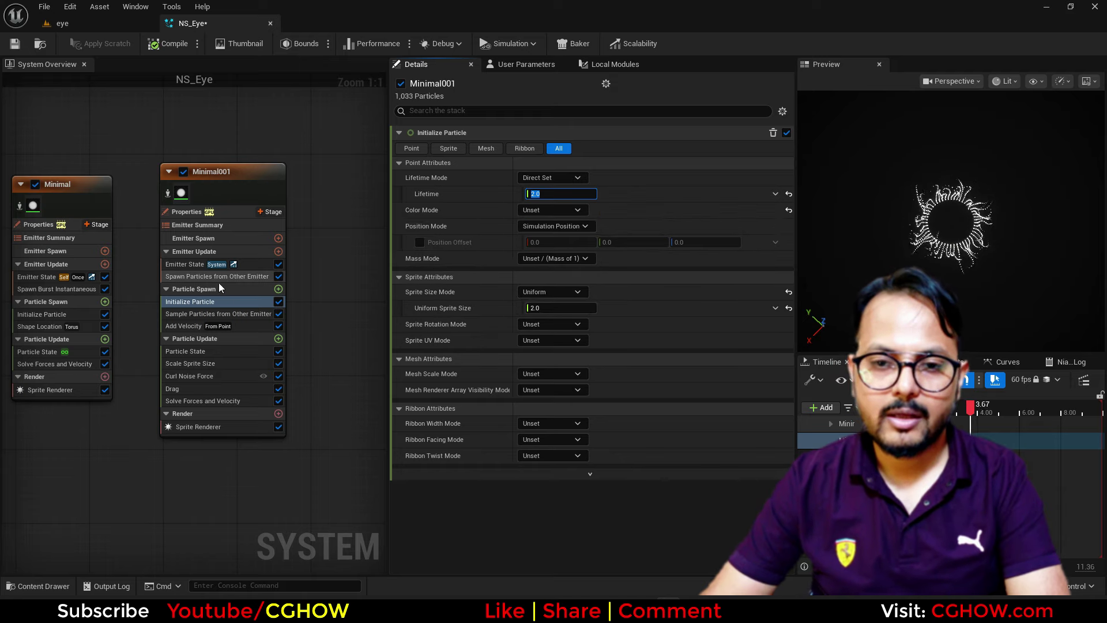
pyautogui.click(104, 390)
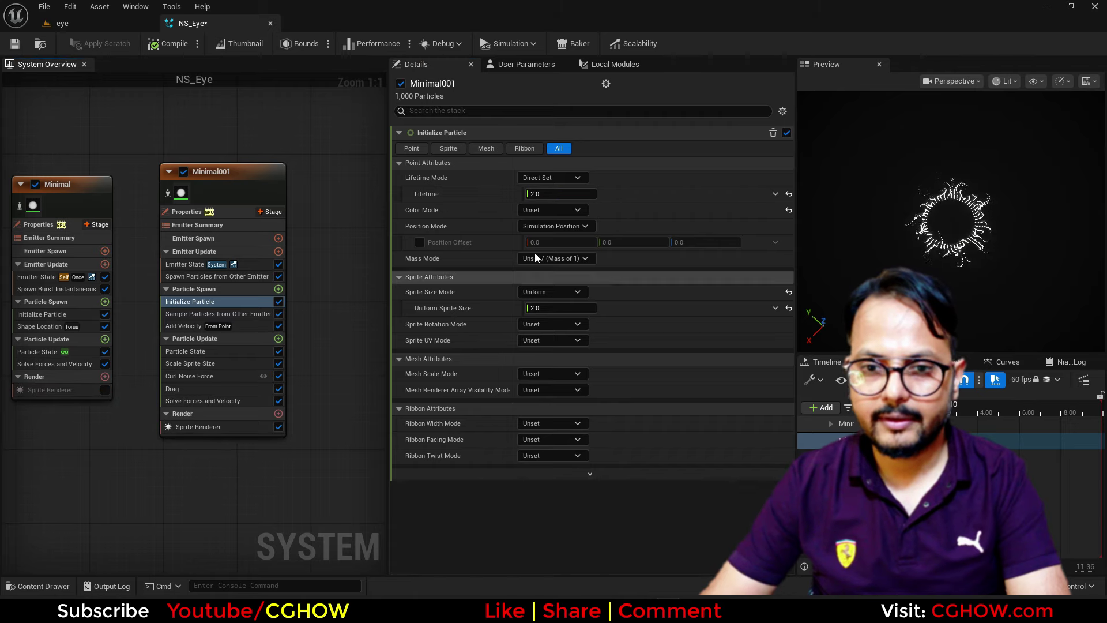
pyautogui.click(562, 227)
pyautogui.click(563, 254)
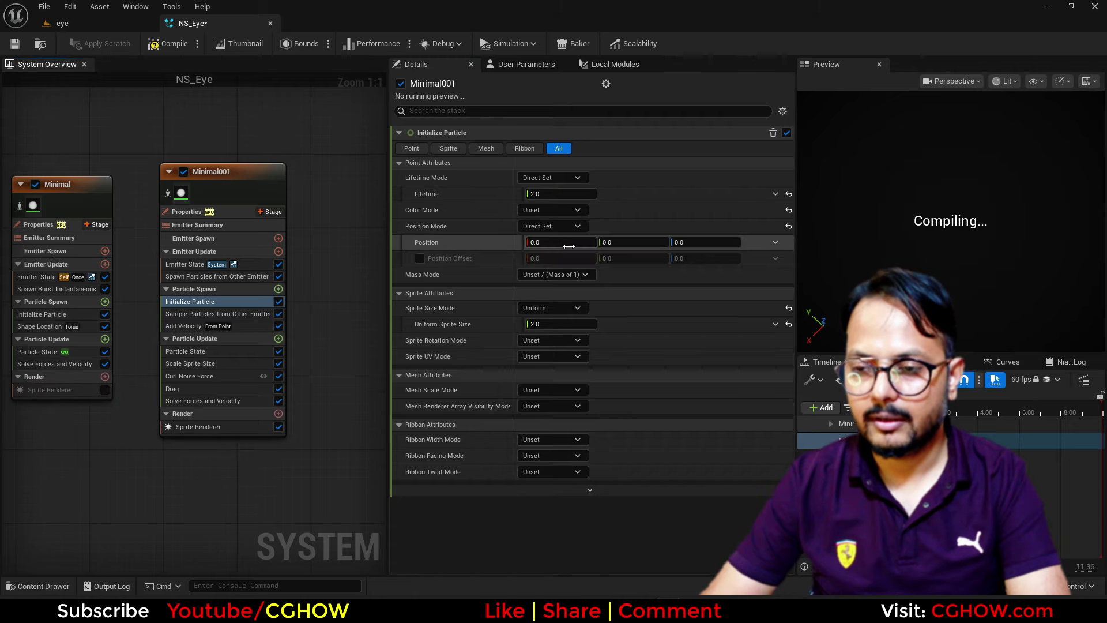
pyautogui.click(548, 226)
pyautogui.click(550, 251)
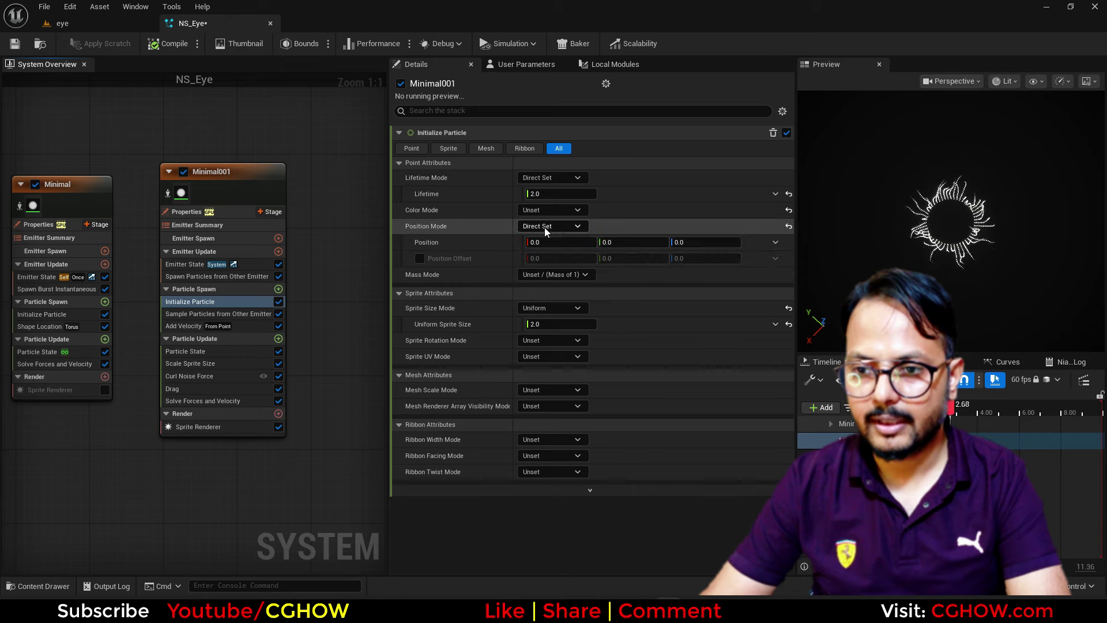
pyautogui.click(789, 226)
# Set Minimal001's color mode to Direct Set and choose light blue, hex 00A2FFFF, as the particle color
pyautogui.click(558, 210)
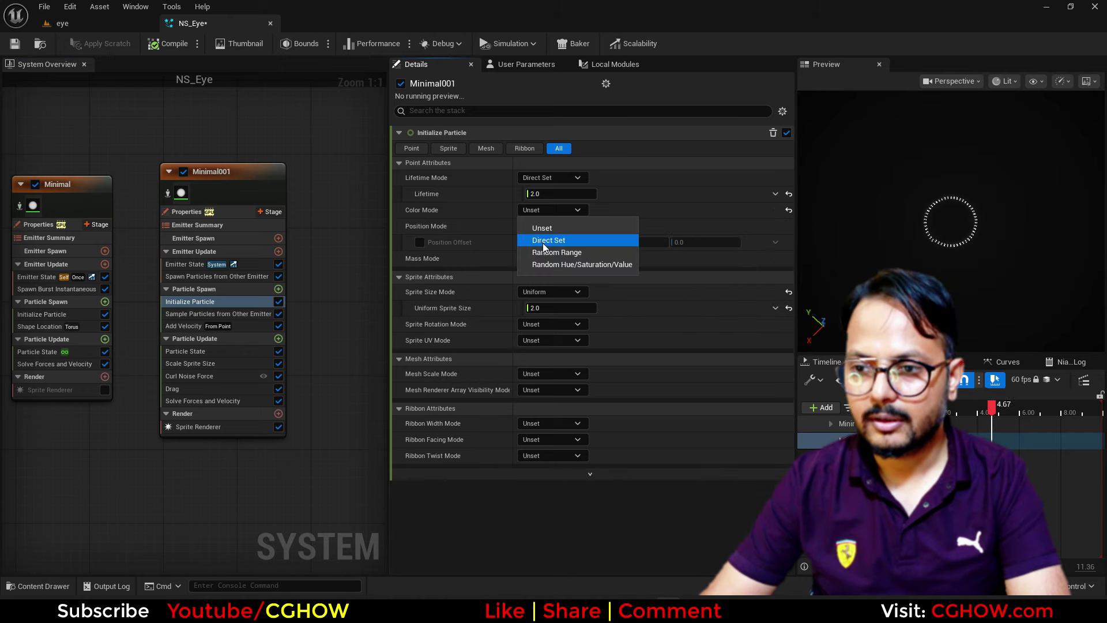
pyautogui.click(545, 242)
pyautogui.click(573, 226)
pyautogui.click(575, 278)
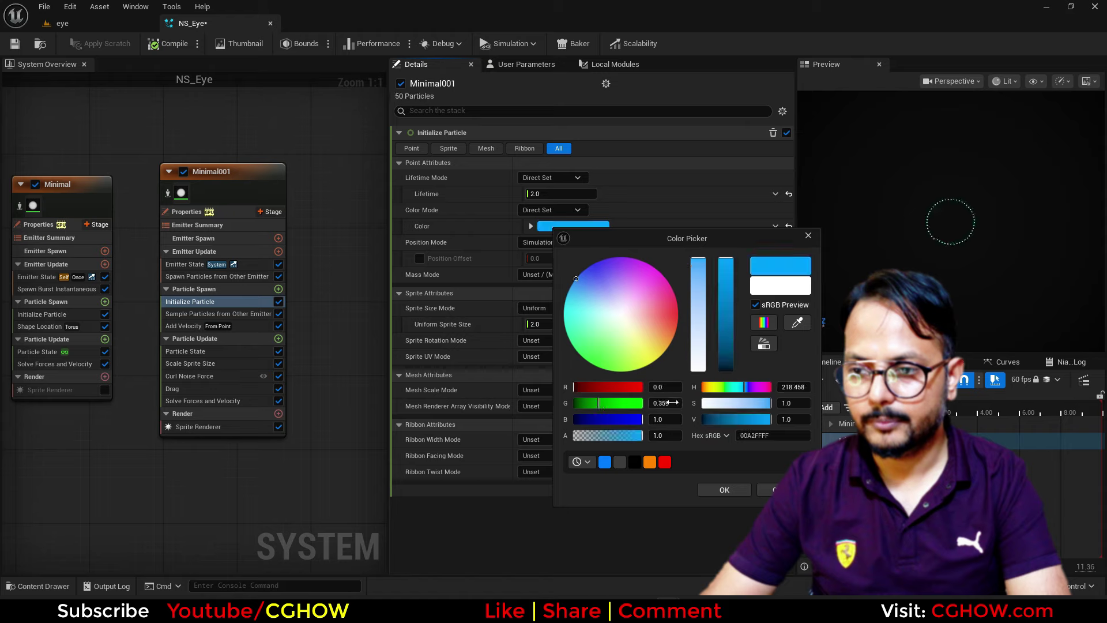
pyautogui.click(738, 495)
# Enable Local Space in the Minimal emitter's properties
pyautogui.click(46, 225)
pyautogui.click(521, 158)
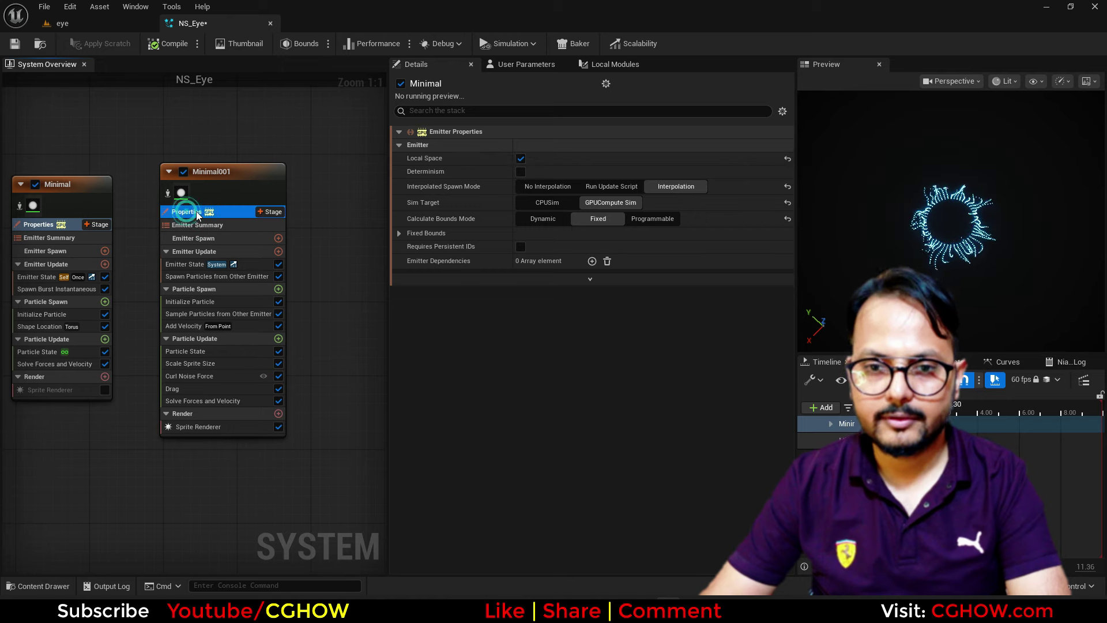
# Place the NS_Eye system in the eye level at the character's head and rotate it so its ring faces the camera
pyautogui.click(40, 44)
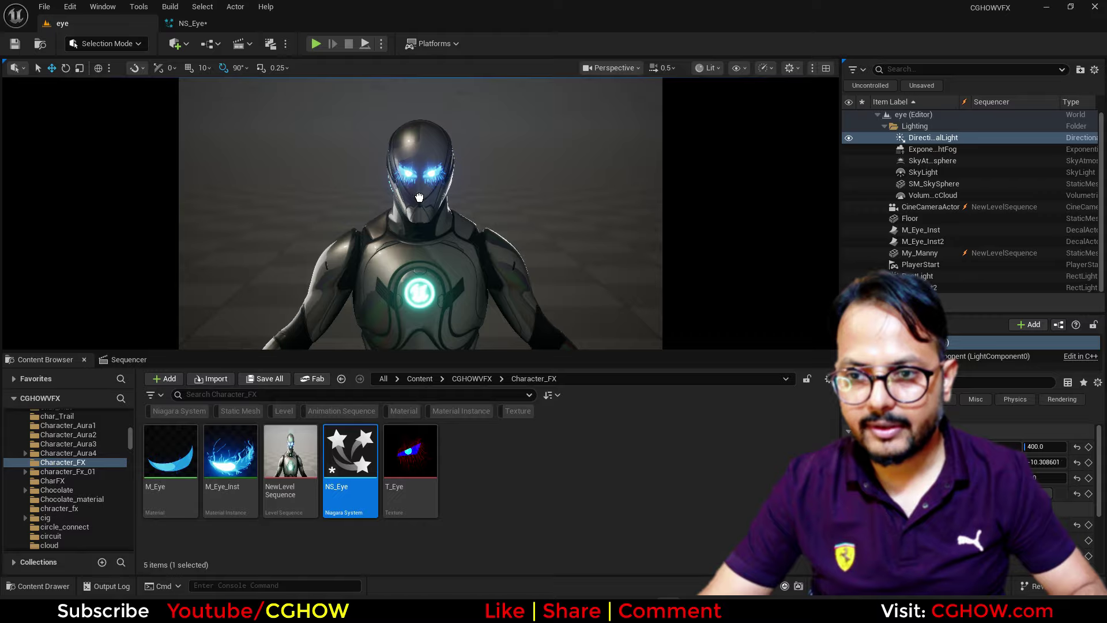
pyautogui.moveTo(420, 198); pyautogui.dragTo(419, 176)
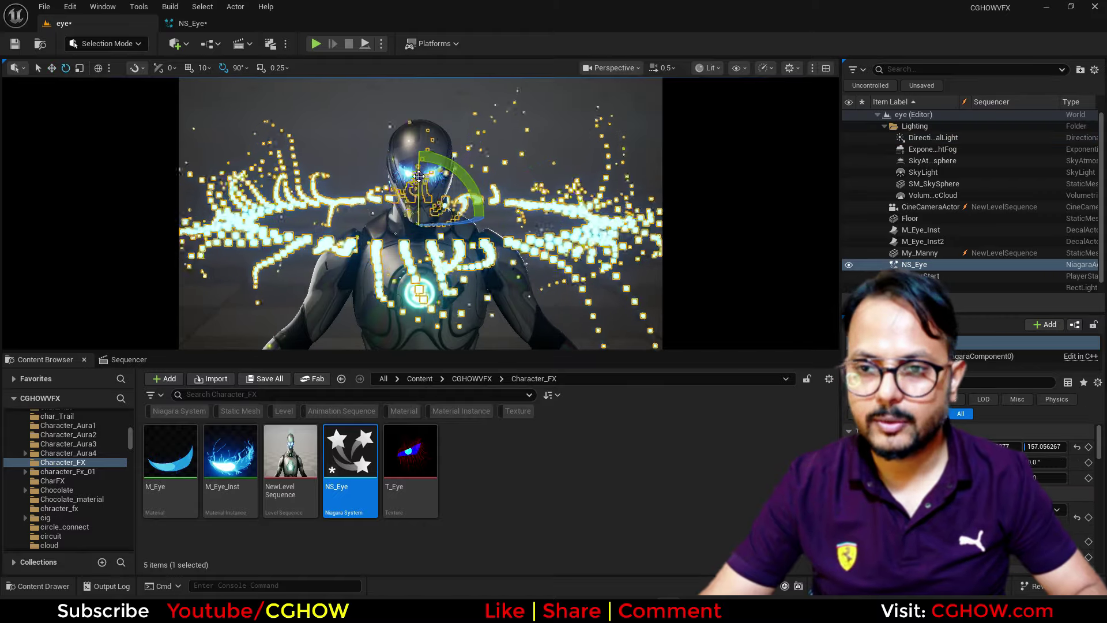
pyautogui.moveTo(418, 176); pyautogui.dragTo(417, 179)
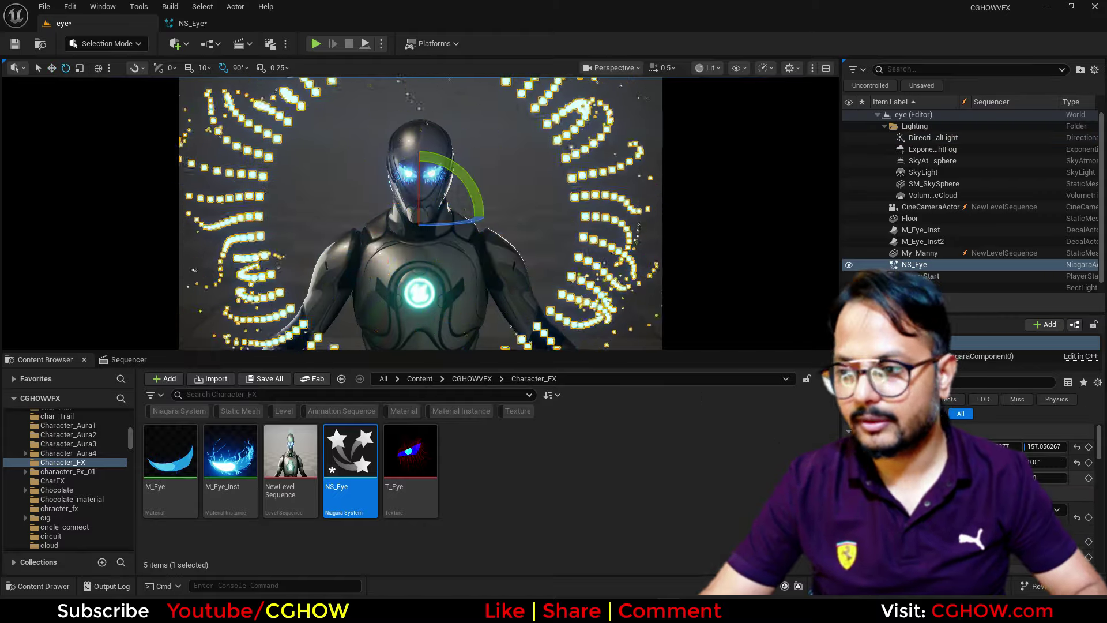
# Set the Large Radius of Minimal's torus shape to 2, and move the placed NS_Eye actor up onto the character's eye
pyautogui.click(194, 24)
pyautogui.click(40, 327)
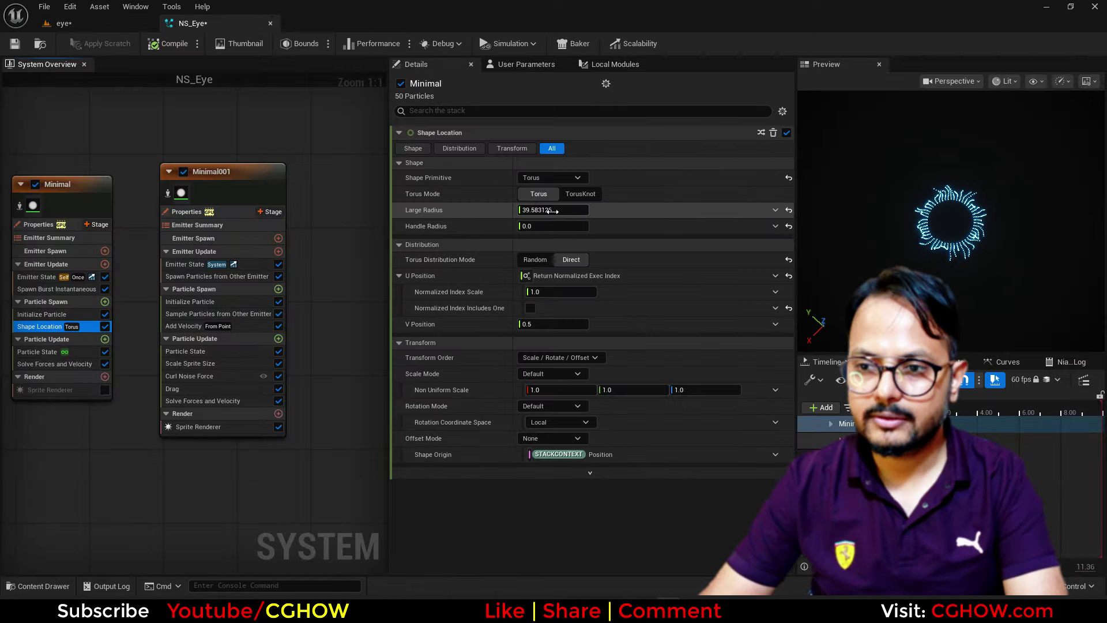
pyautogui.click(109, 26)
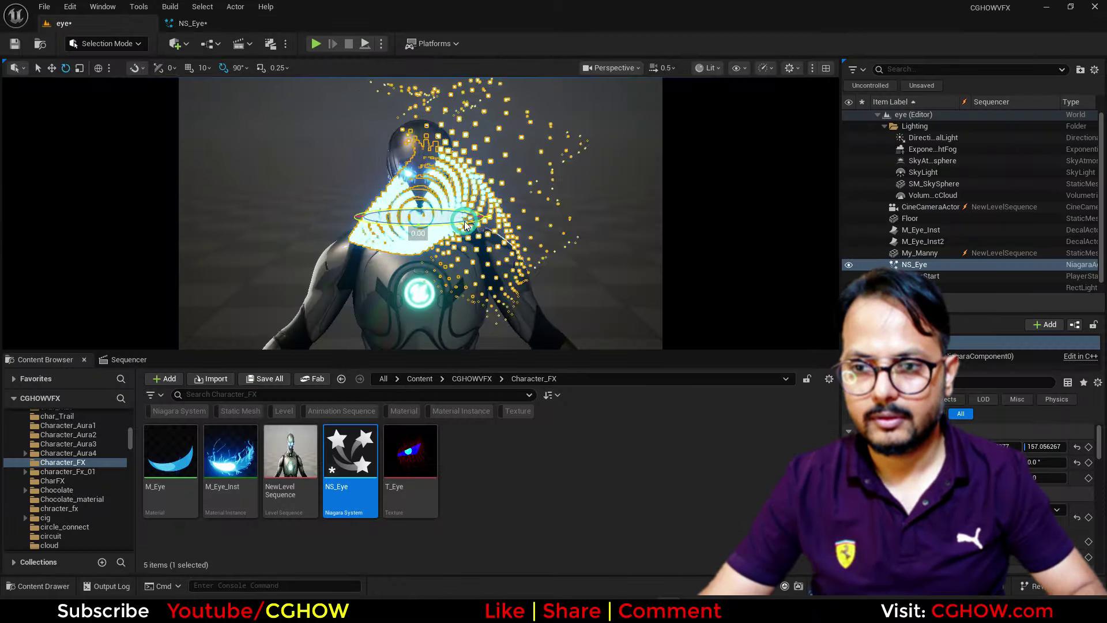
pyautogui.press('w')
pyautogui.moveTo(434, 204); pyautogui.dragTo(449, 162)
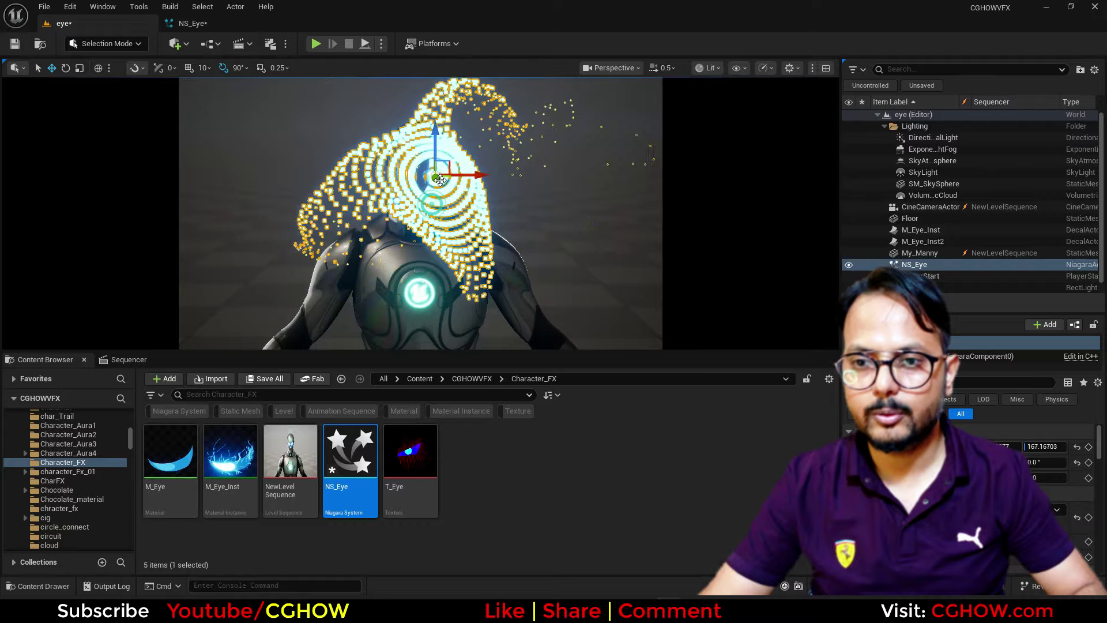
# Set Minimal001's uniform sprite size to 0.5 and check the effect in the level
pyautogui.click(210, 27)
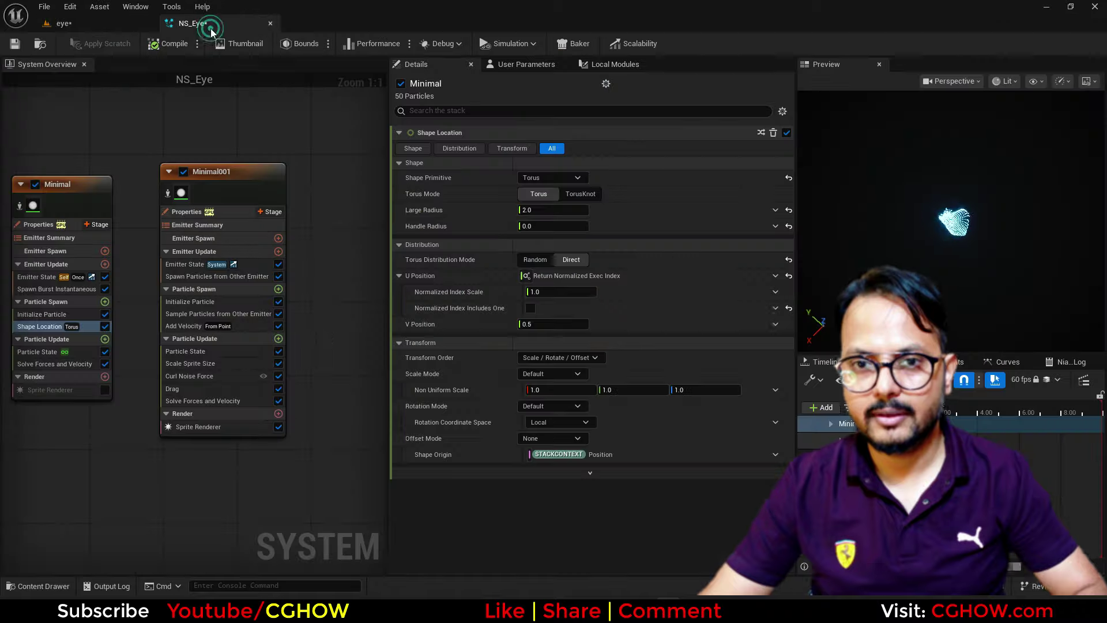
pyautogui.click(217, 302)
pyautogui.click(561, 327)
pyautogui.write('0.5')
pyautogui.press('Return')
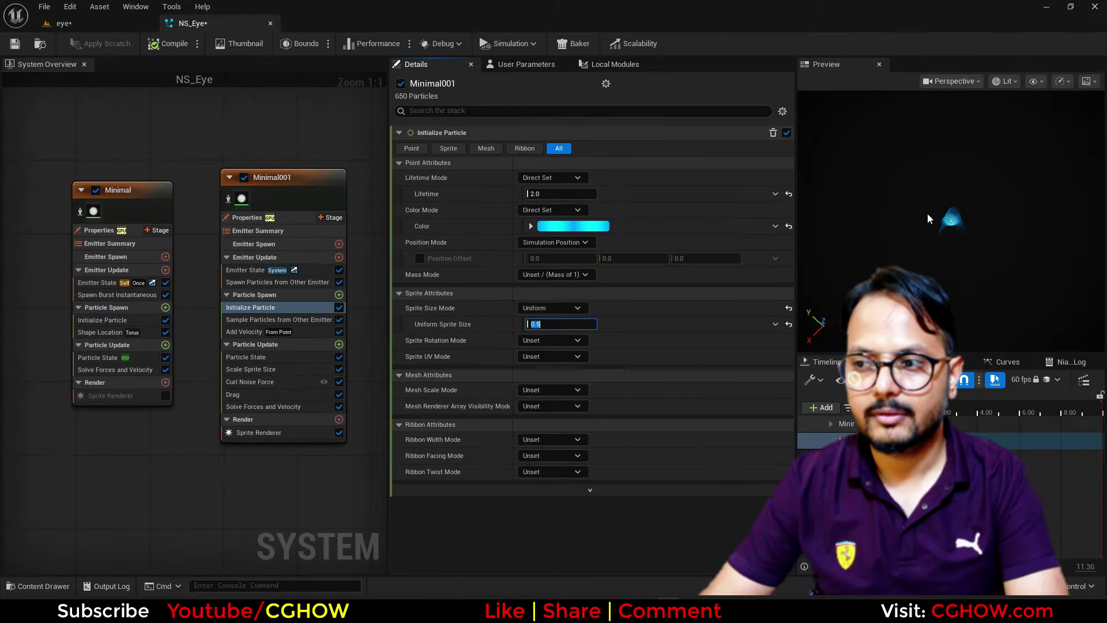
pyautogui.click(97, 26)
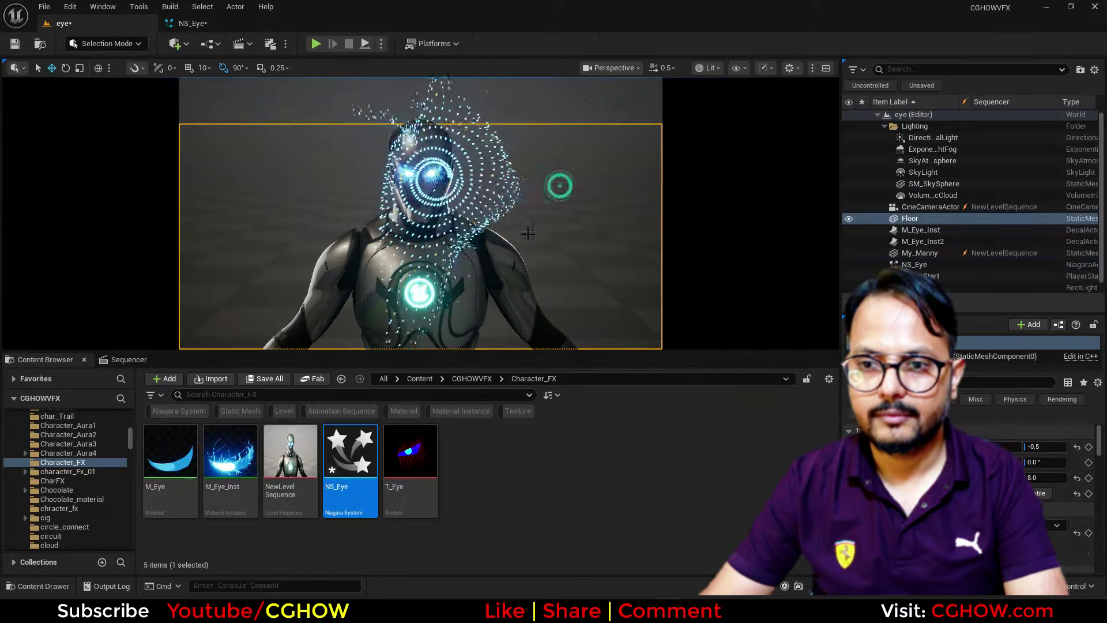
# Set Minimal001's Spawn Particles from Other Emitter rate to 100 and its spawn rate per particle cap to 1000
pyautogui.click(192, 23)
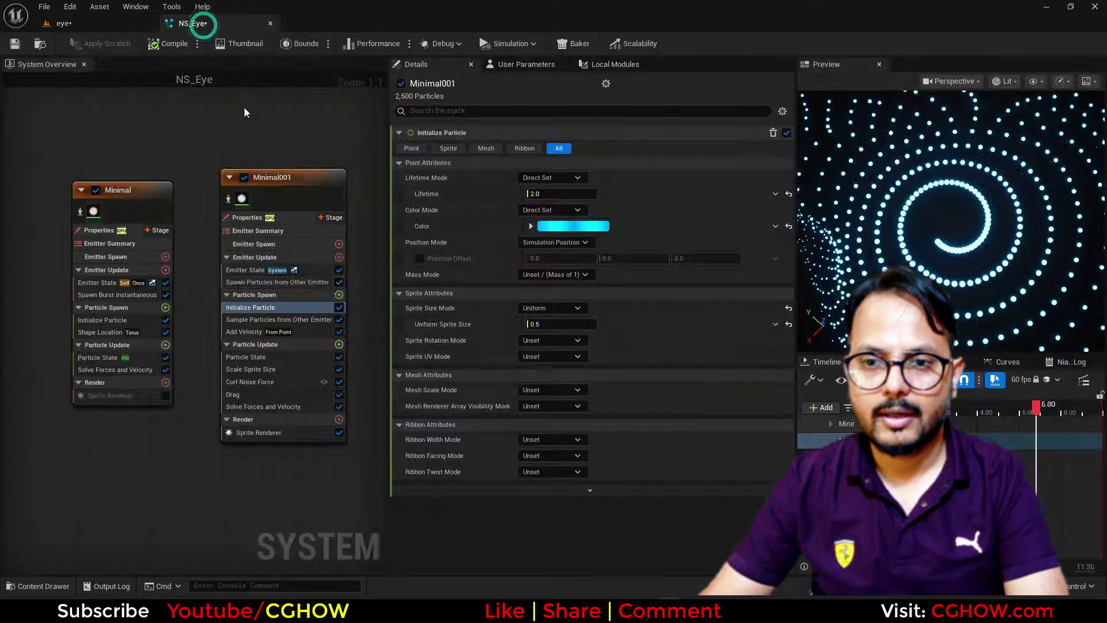
pyautogui.click(280, 282)
pyautogui.click(557, 180)
pyautogui.write('100')
pyautogui.press('Return')
pyautogui.click(538, 213)
pyautogui.write('1000')
pyautogui.press('Return')
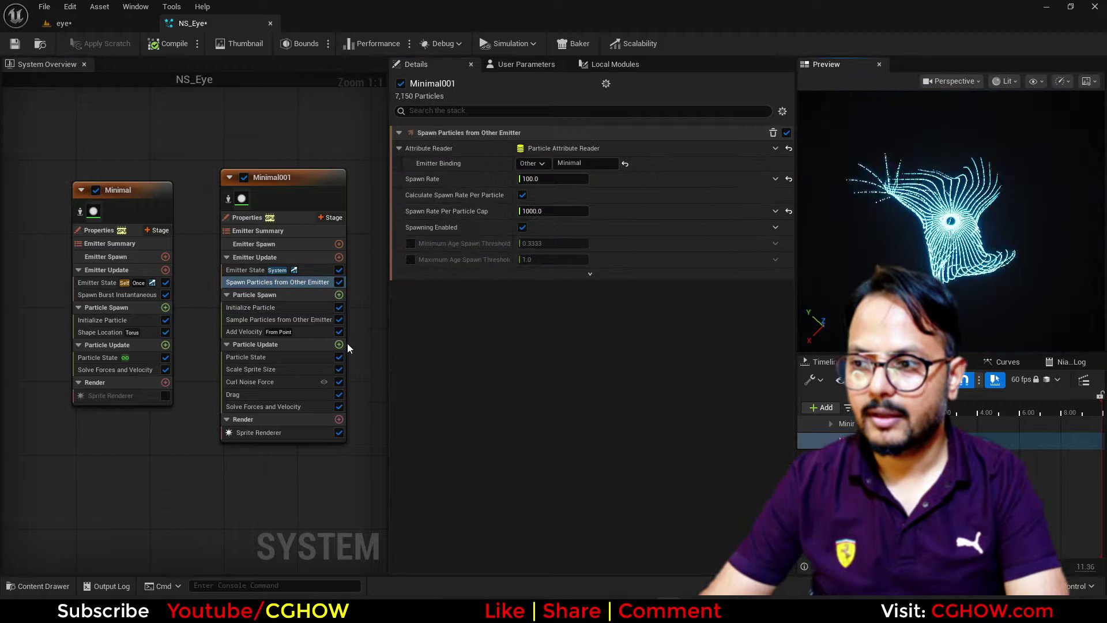
# Set the noise frequency of Minimal001's Curl Noise Force to 200 and check the streaks in the level
pyautogui.click(268, 382)
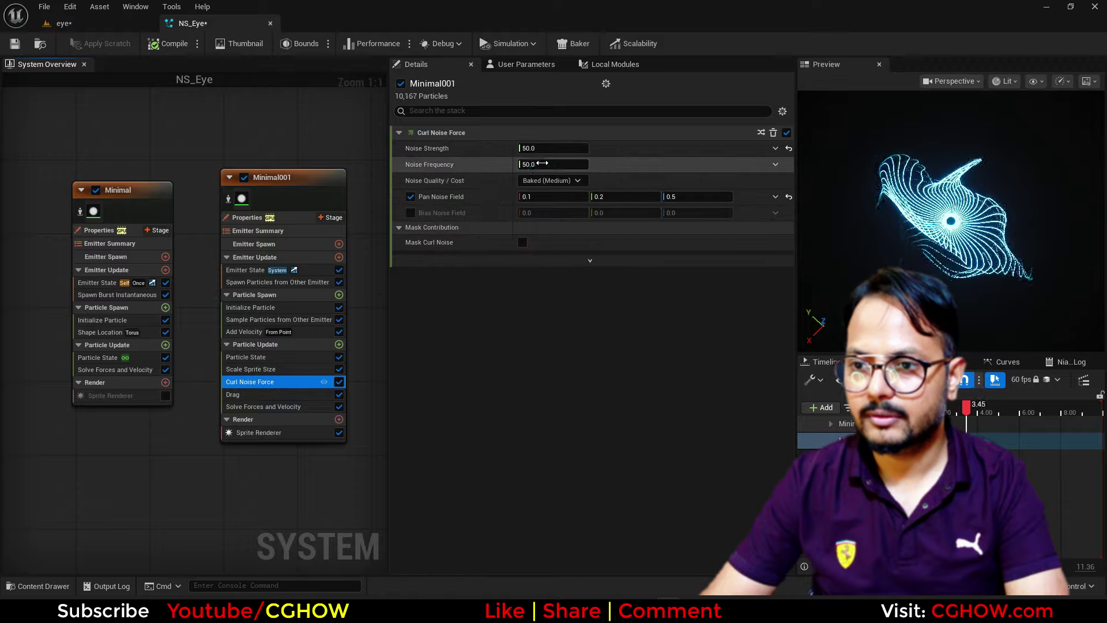
pyautogui.write('200')
pyautogui.press('Return')
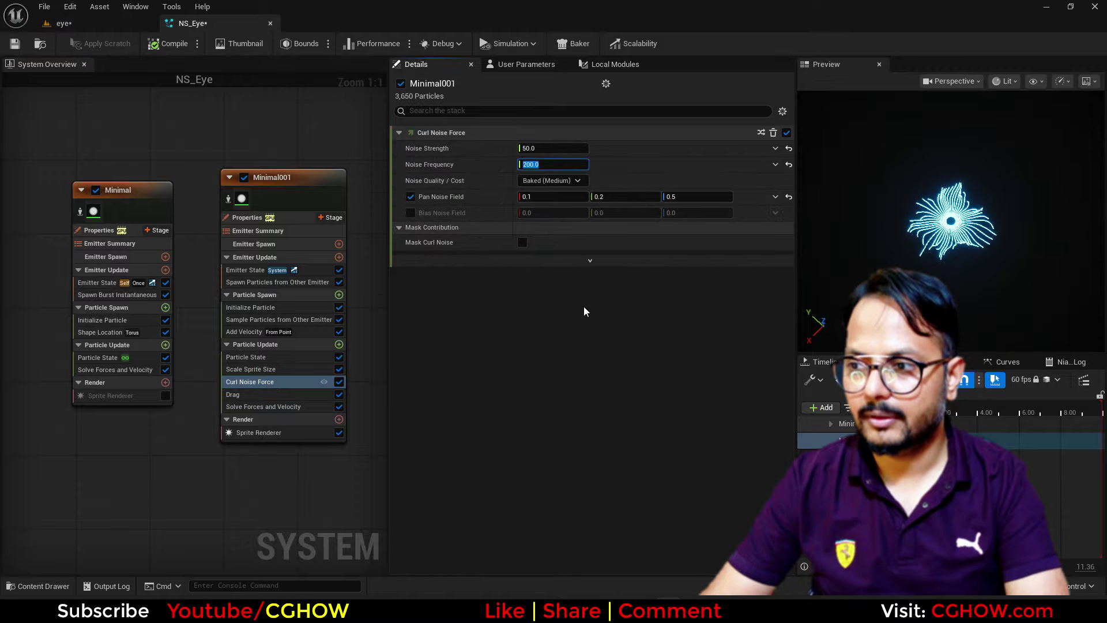
pyautogui.click(107, 30)
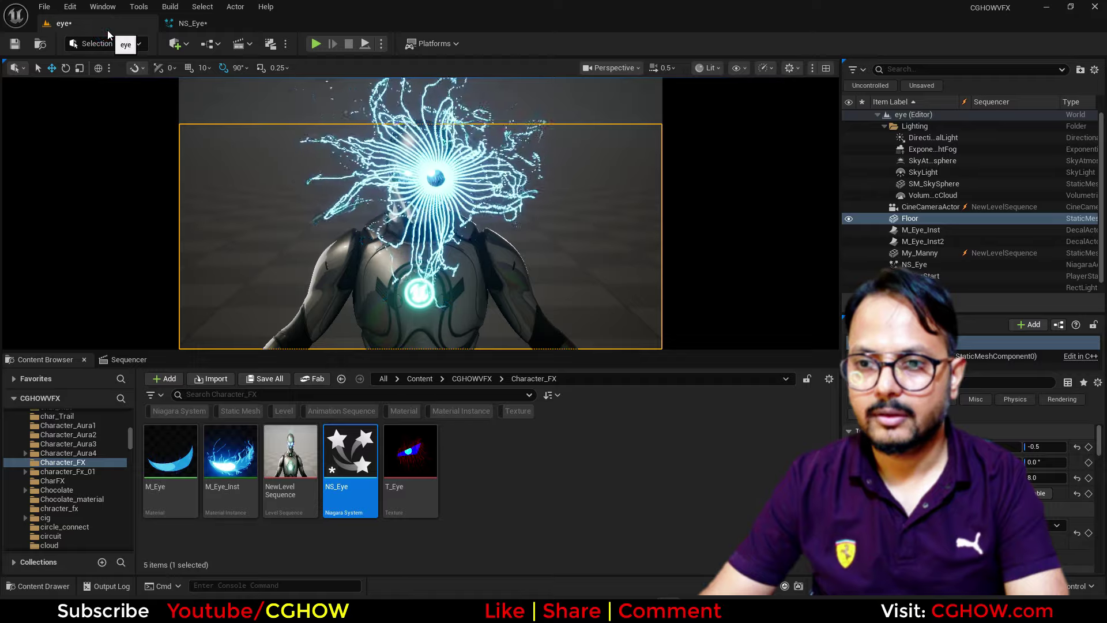
# Set Minimal001's particle lifetime to 1
pyautogui.click(194, 23)
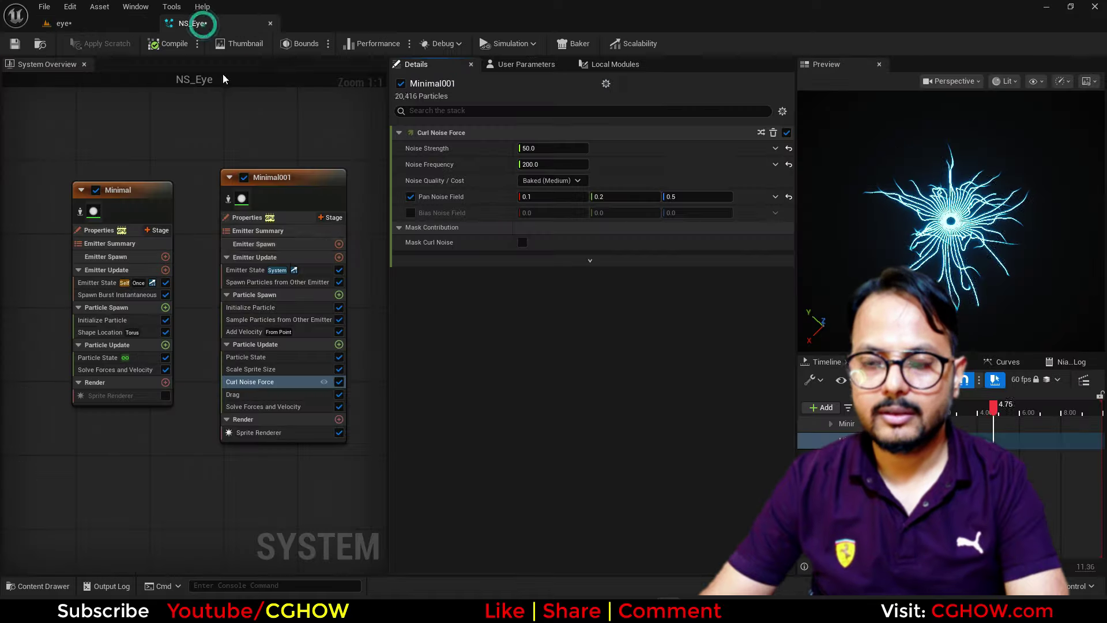
pyautogui.click(272, 307)
pyautogui.click(248, 332)
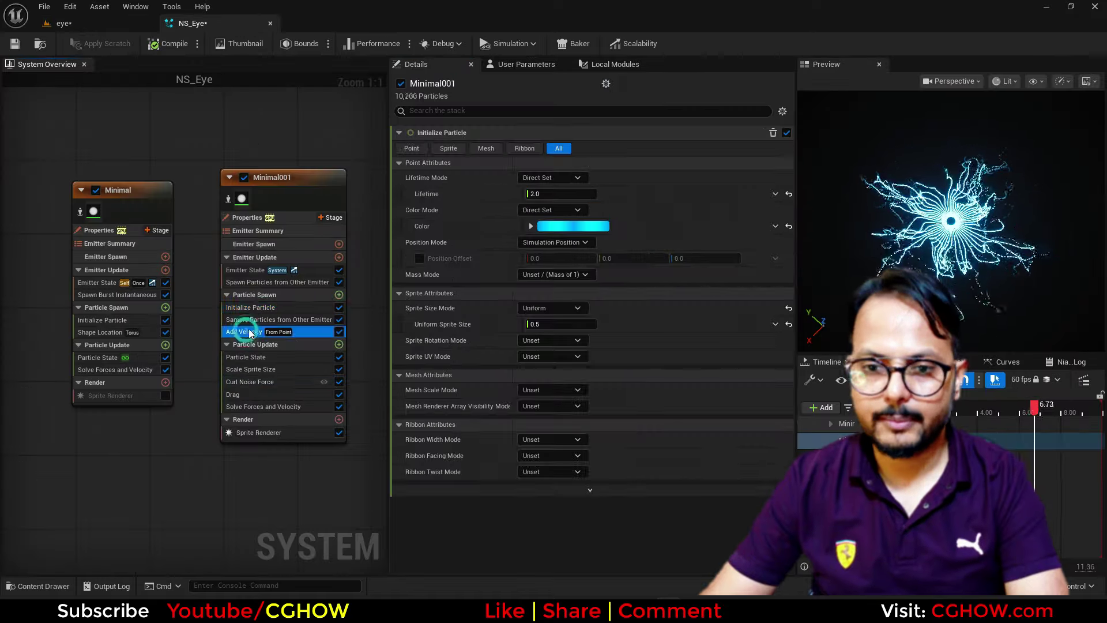
pyautogui.click(553, 165)
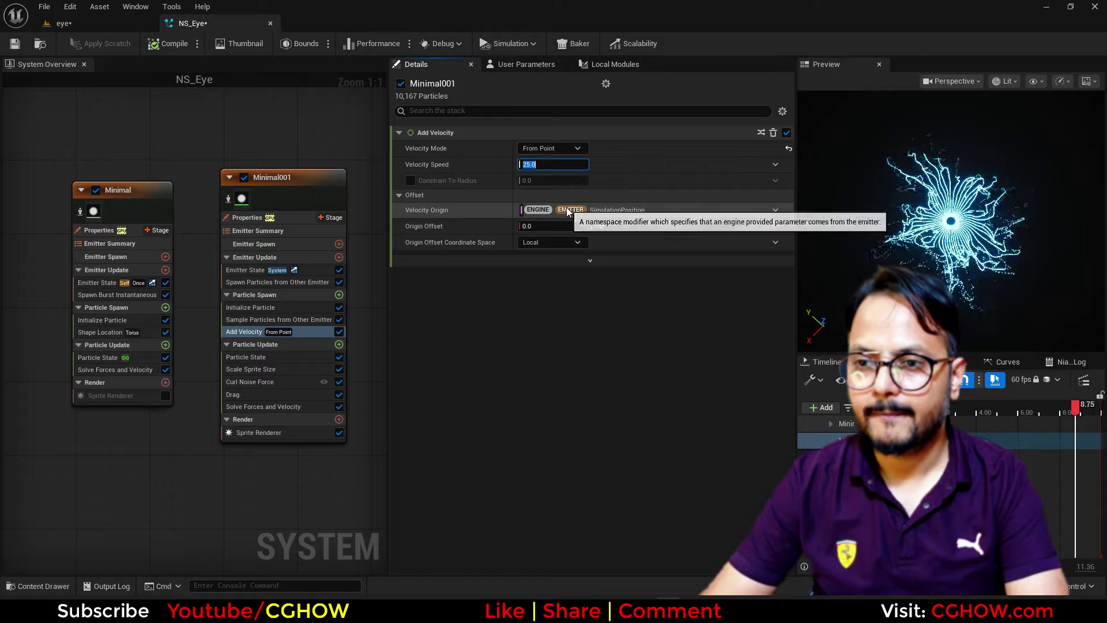
pyautogui.click(257, 308)
pyautogui.click(561, 193)
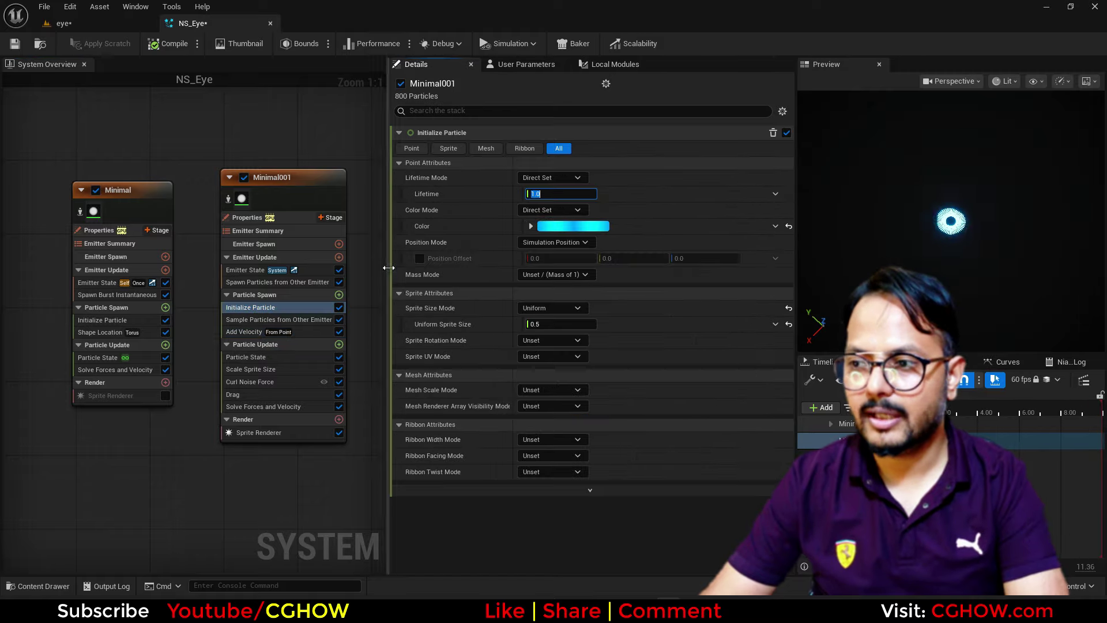
# Set the velocity speed of Minimal001's Add Velocity module to 20
pyautogui.click(248, 332)
pyautogui.click(541, 163)
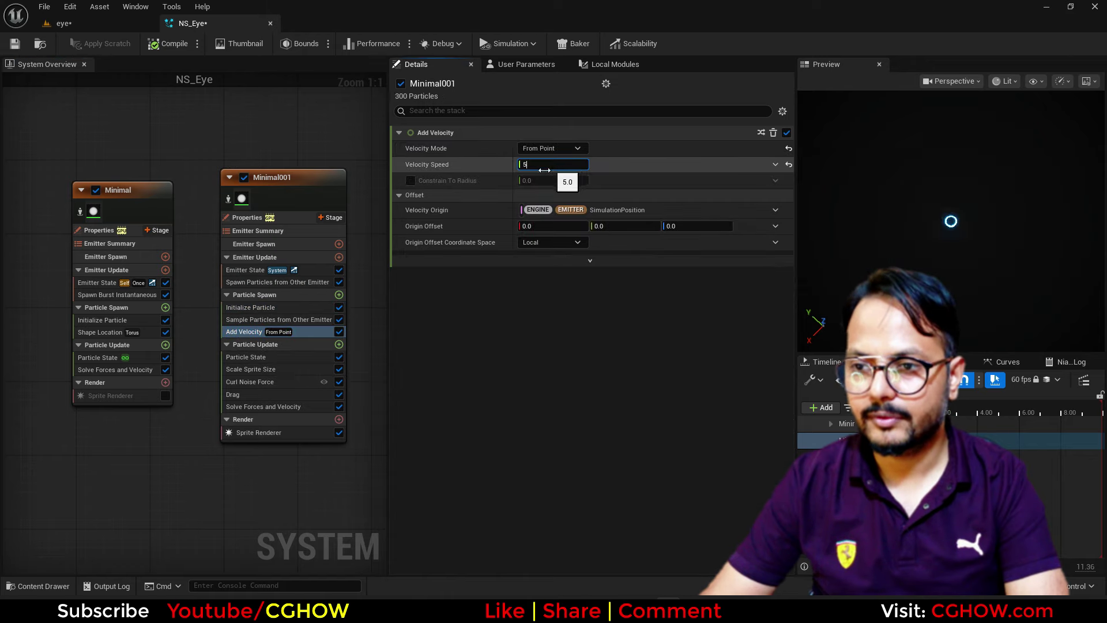
pyautogui.write('20')
pyautogui.press('Return')
pyautogui.click(536, 164)
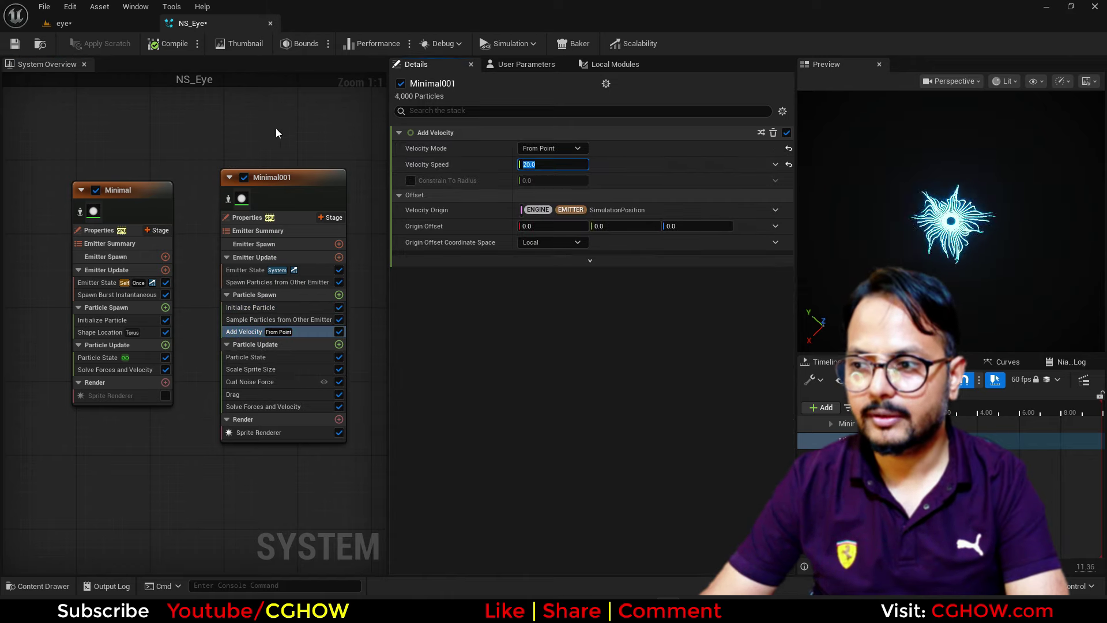
# Select the NS_Eye actor in the level and reposition it over the character's eye
pyautogui.click(63, 23)
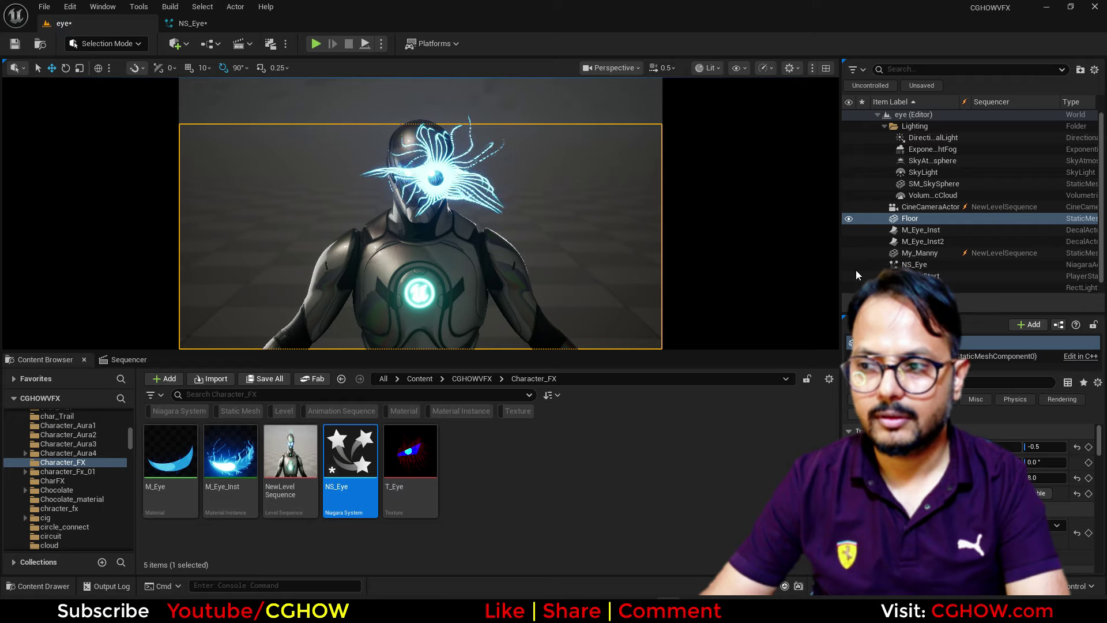
pyautogui.click(916, 265)
pyautogui.moveTo(443, 133); pyautogui.dragTo(446, 161)
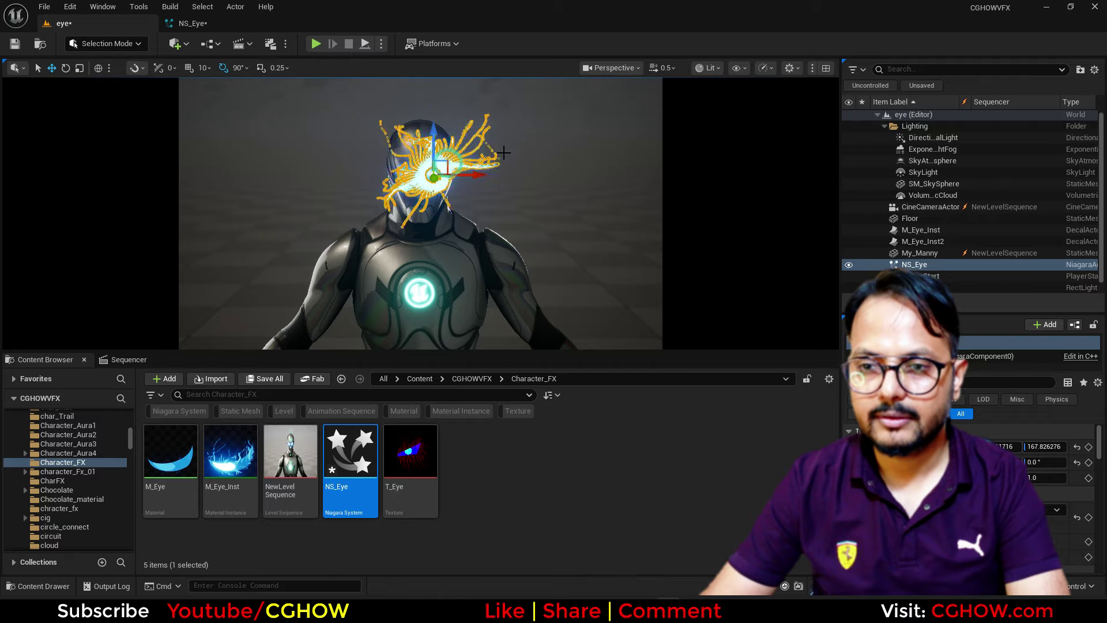
# Reduce Minimal001's uniform sprite size to 0.1, comparing the streaks against the character's eye in the level
pyautogui.click(193, 23)
pyautogui.click(250, 307)
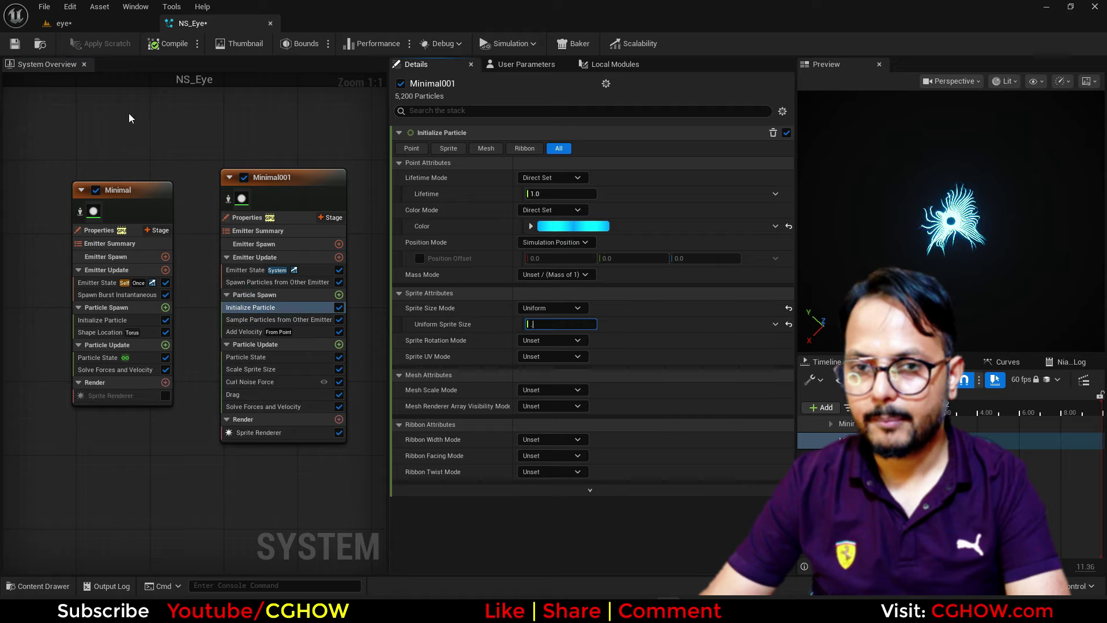
pyautogui.click(95, 26)
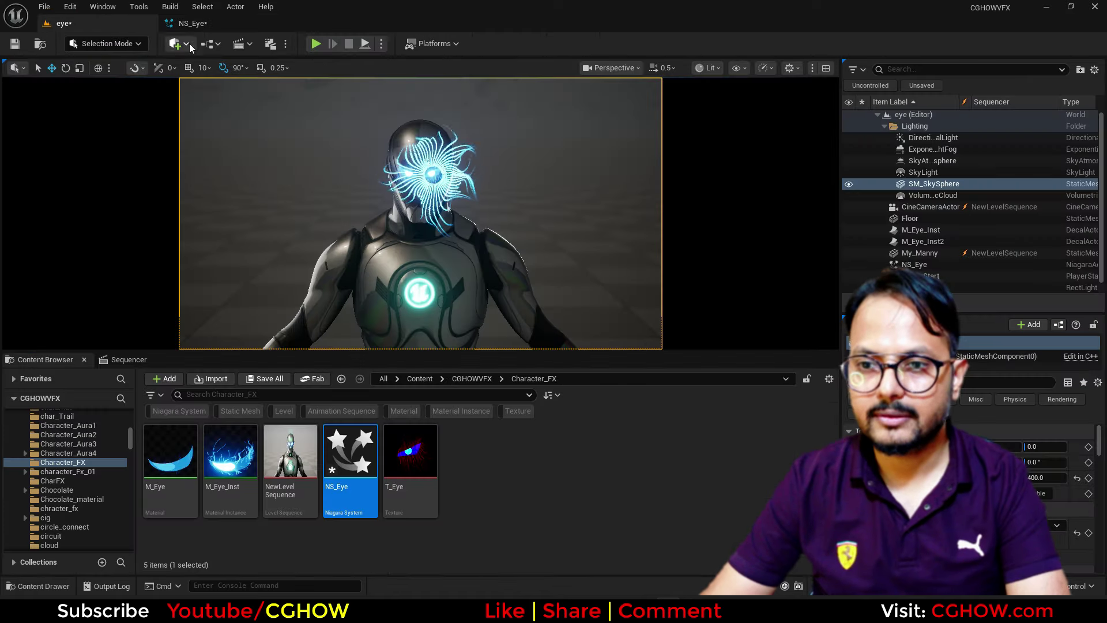
pyautogui.click(202, 24)
pyautogui.click(564, 324)
pyautogui.write('.1')
pyautogui.press('Return')
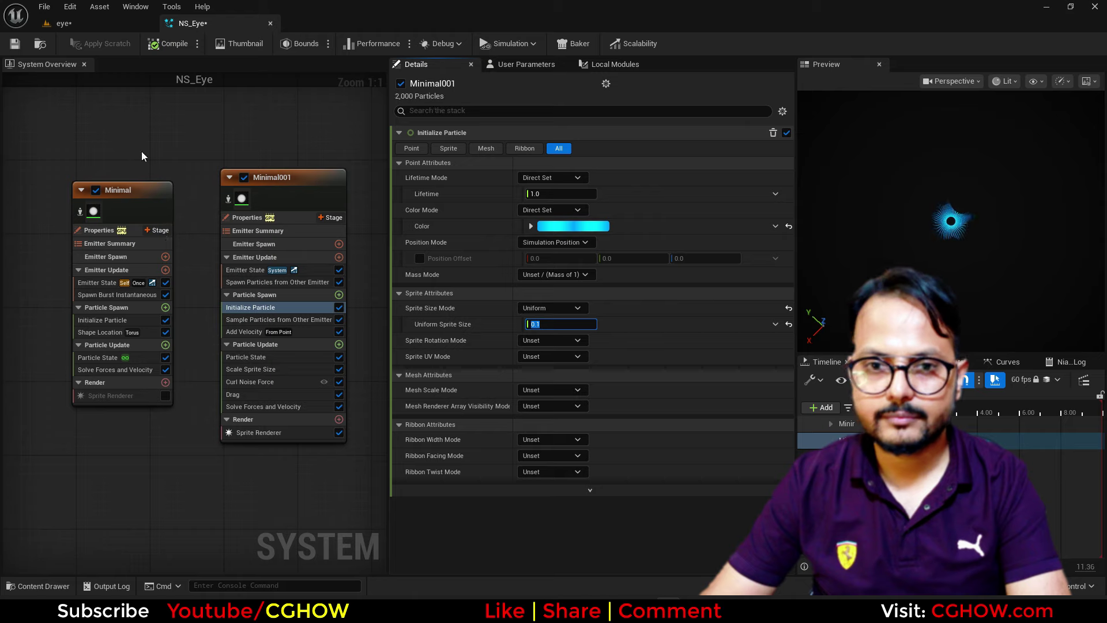
# Set the Minimal emitter's burst spawn count to 20 and check the effect in the level
pyautogui.click(118, 294)
pyautogui.click(540, 151)
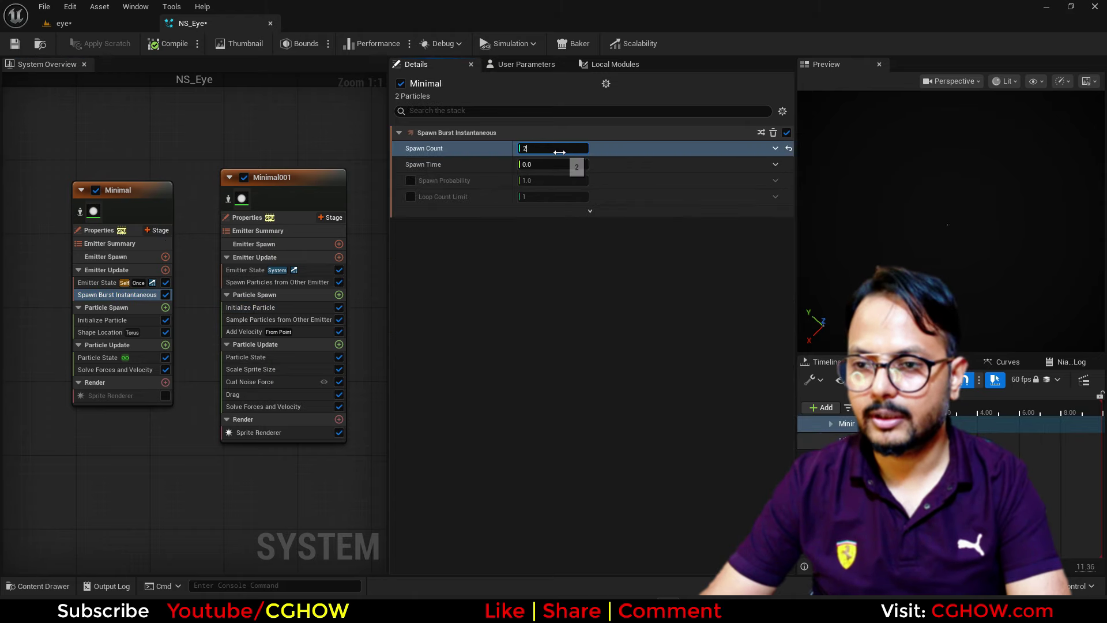
pyautogui.click(78, 24)
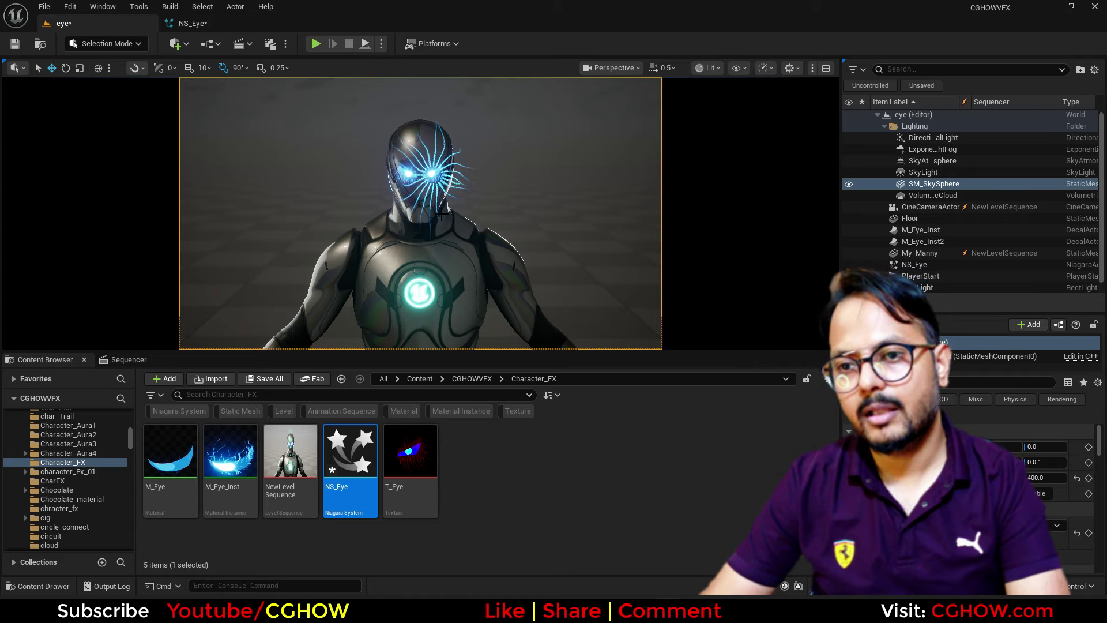
# Edit the Large Radius of Minimal's torus shape, and nudge the NS_Eye actor slightly upward over the character's eye
pyautogui.click(193, 23)
pyautogui.click(112, 332)
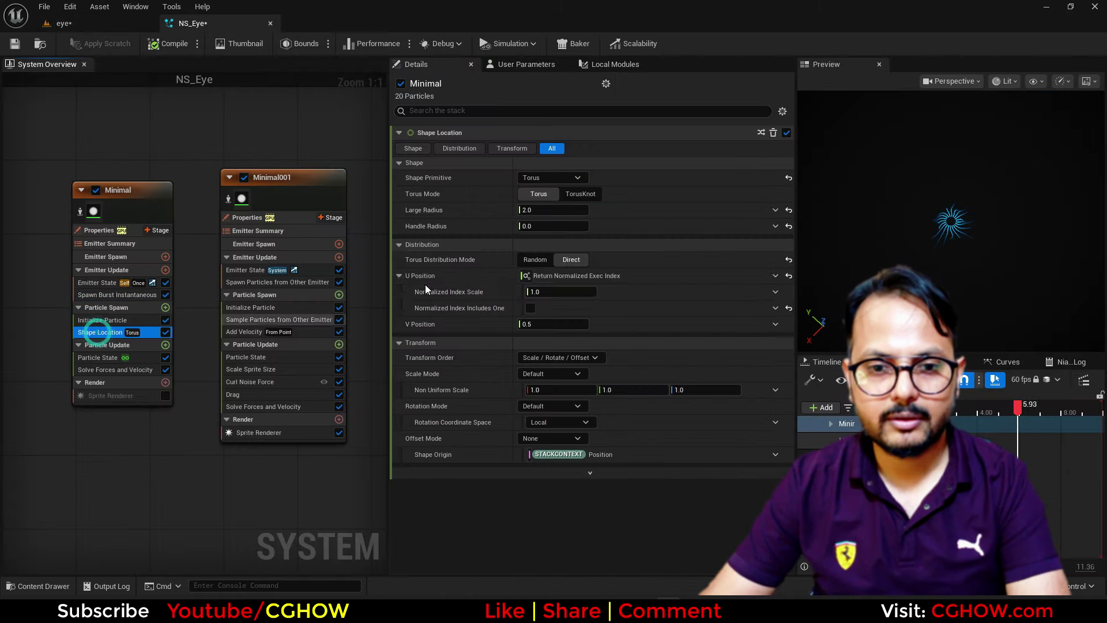
pyautogui.click(554, 210)
pyautogui.click(122, 26)
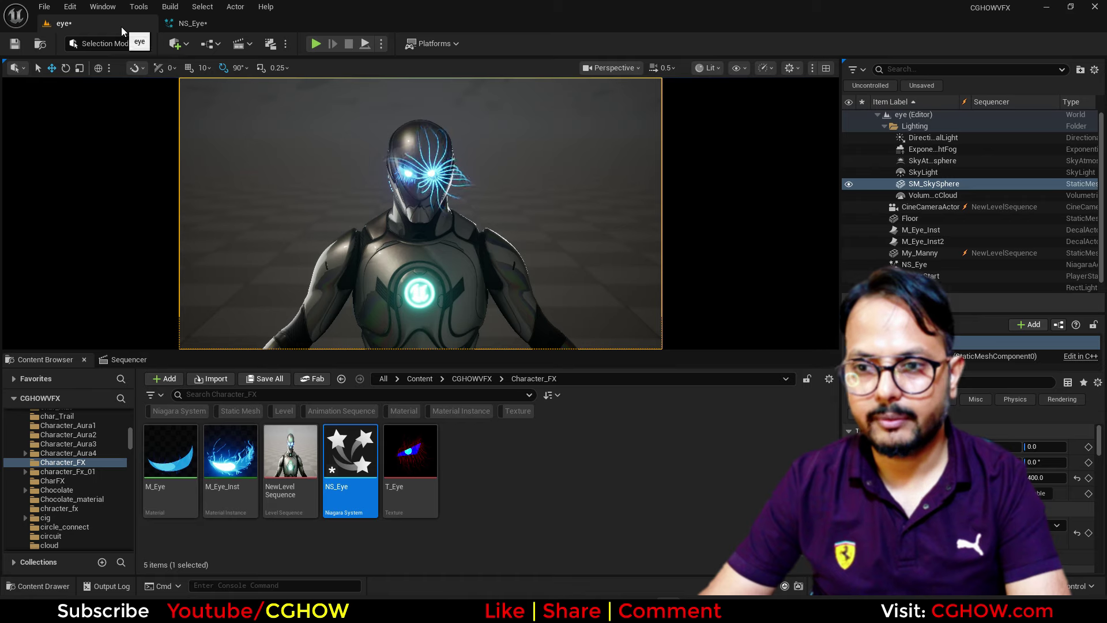
pyautogui.click(915, 264)
pyautogui.moveTo(448, 161); pyautogui.dragTo(448, 158)
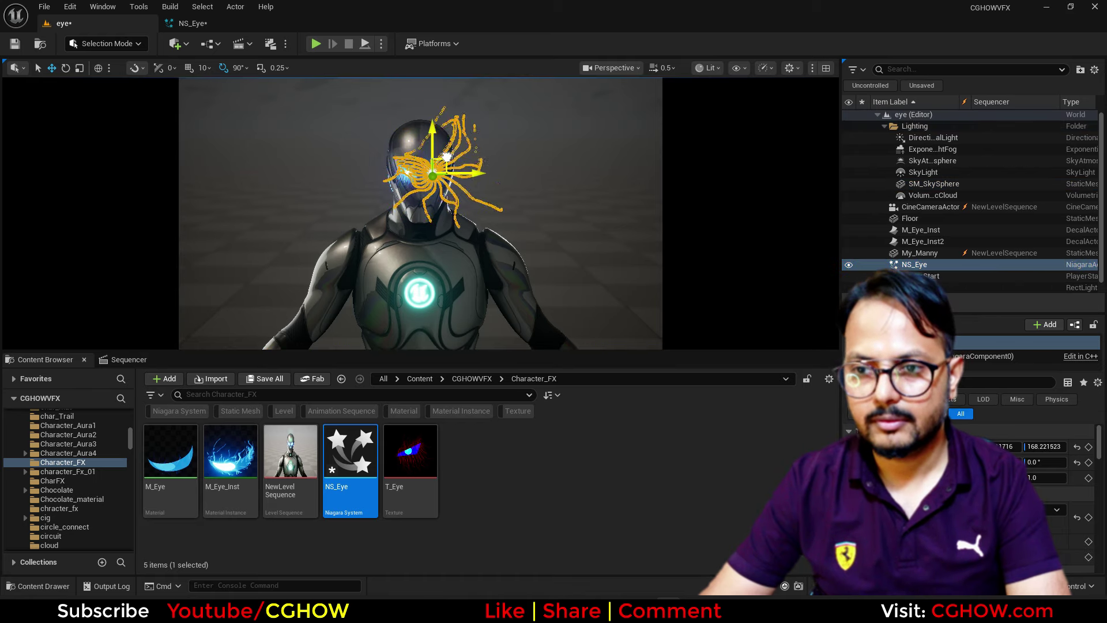
pyautogui.click(348, 345)
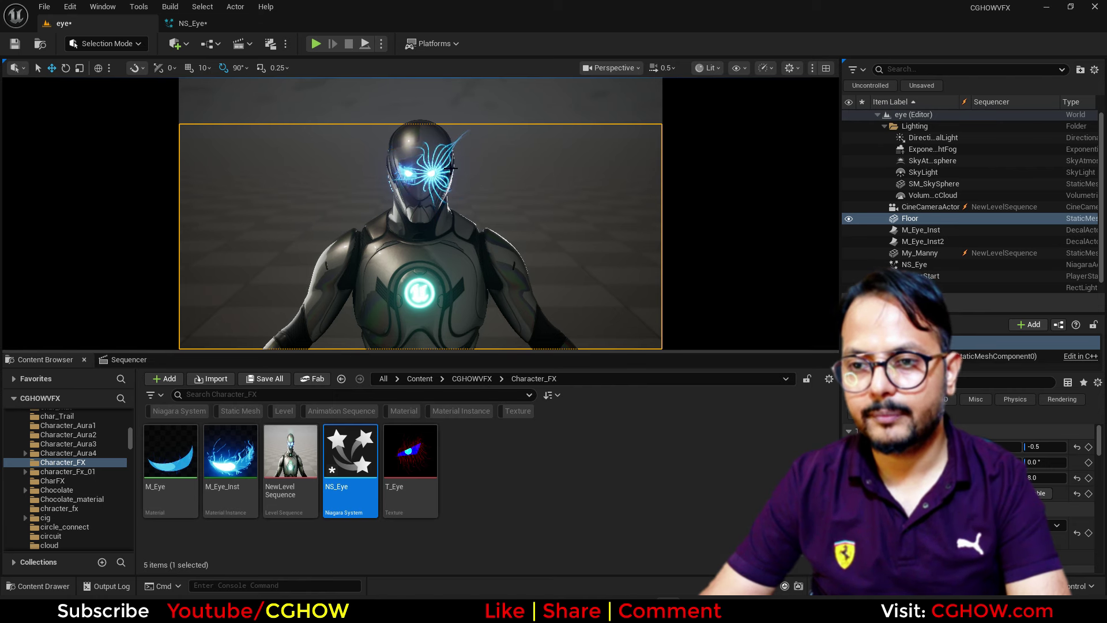
# Set Minimal001's Add Velocity speed to 15 and check the shorter streaks in the level
pyautogui.click(193, 23)
pyautogui.click(243, 333)
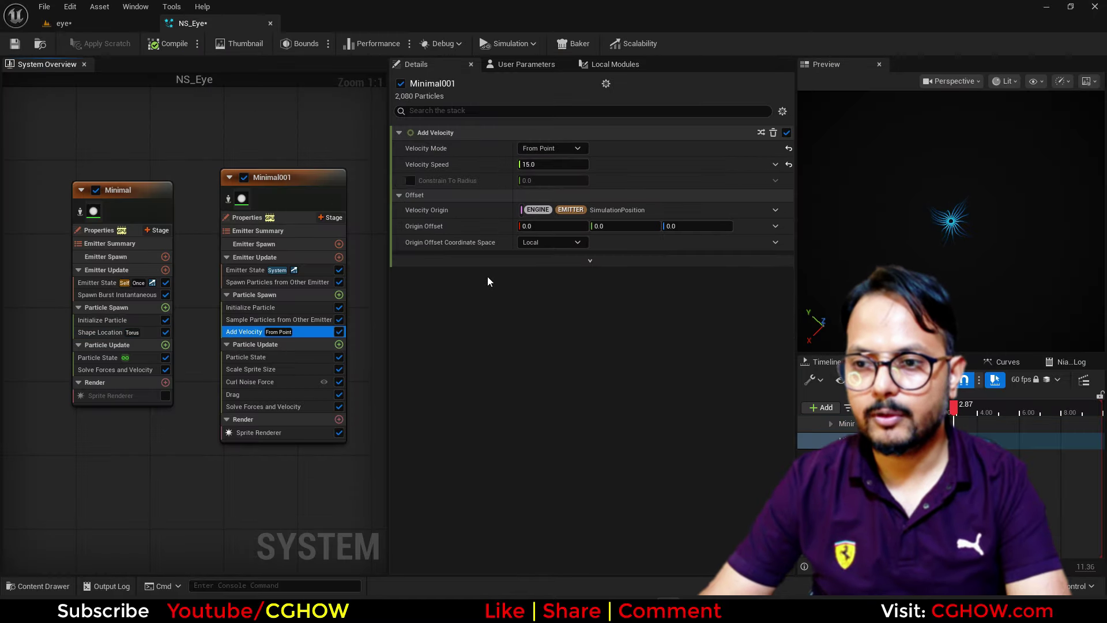
pyautogui.click(110, 25)
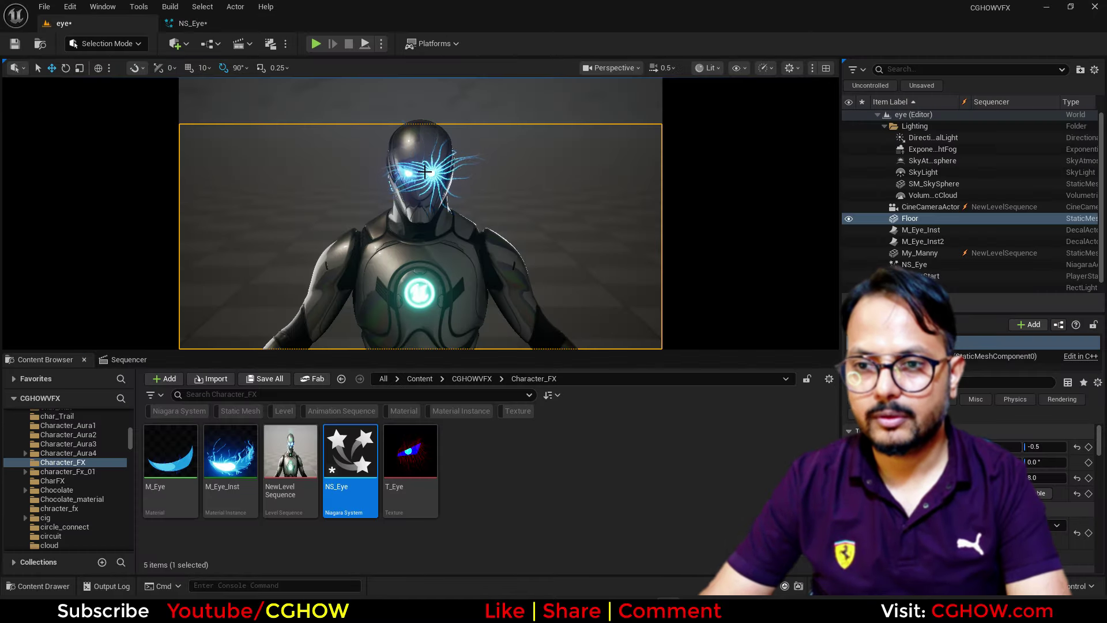
# Set the X Origin Offset of Minimal001's Add Velocity to 50 and check the NS_Eye effect in the level
pyautogui.click(914, 264)
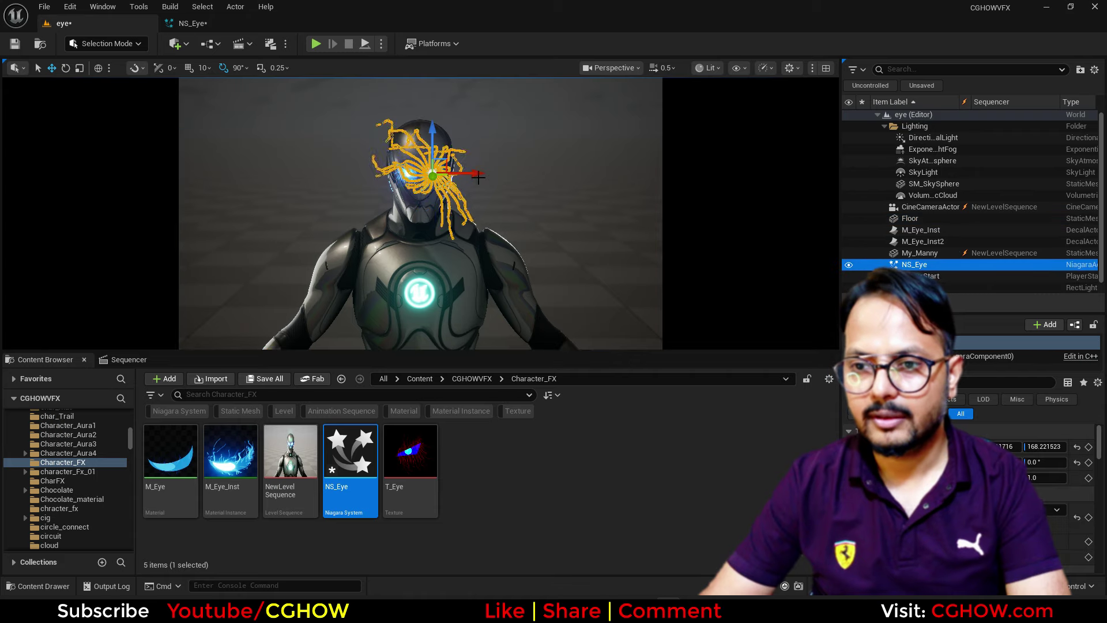
pyautogui.click(214, 24)
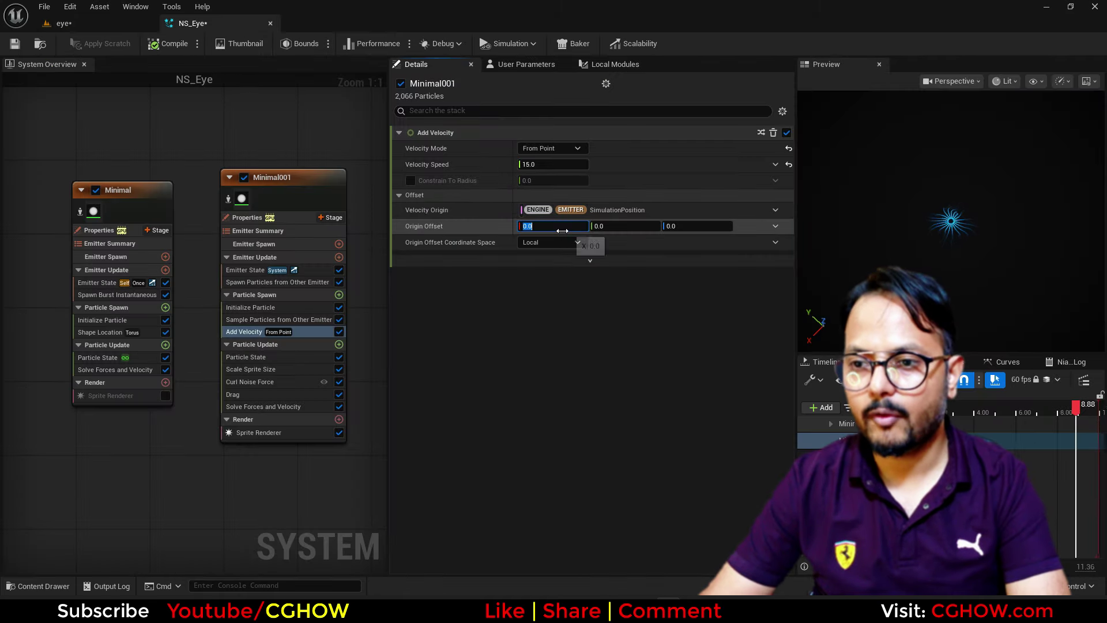
pyautogui.press('Return')
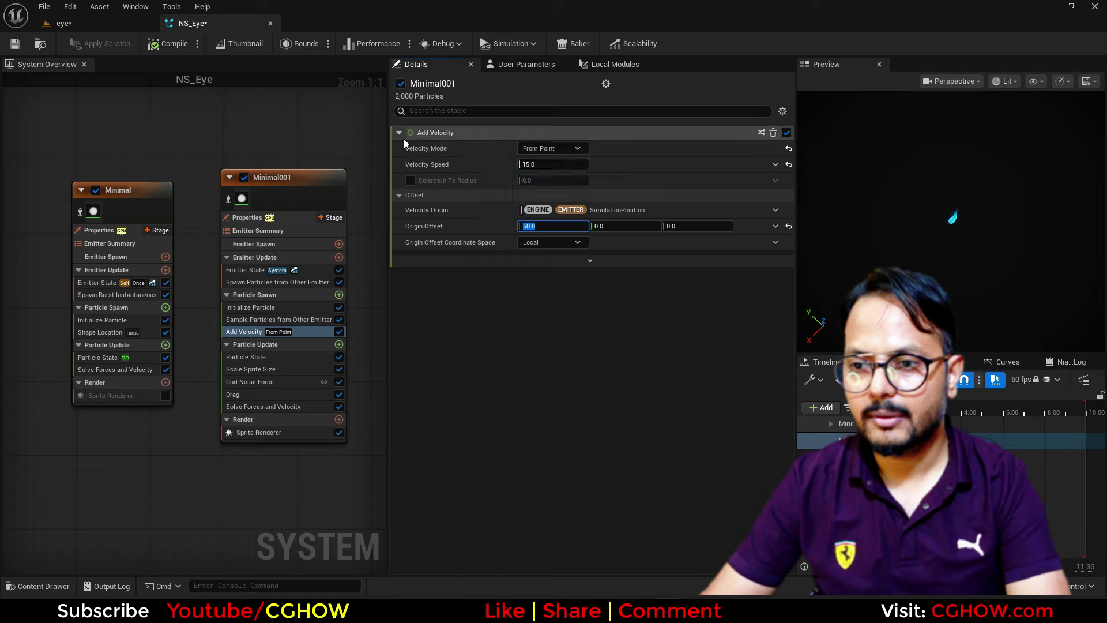
pyautogui.click(95, 22)
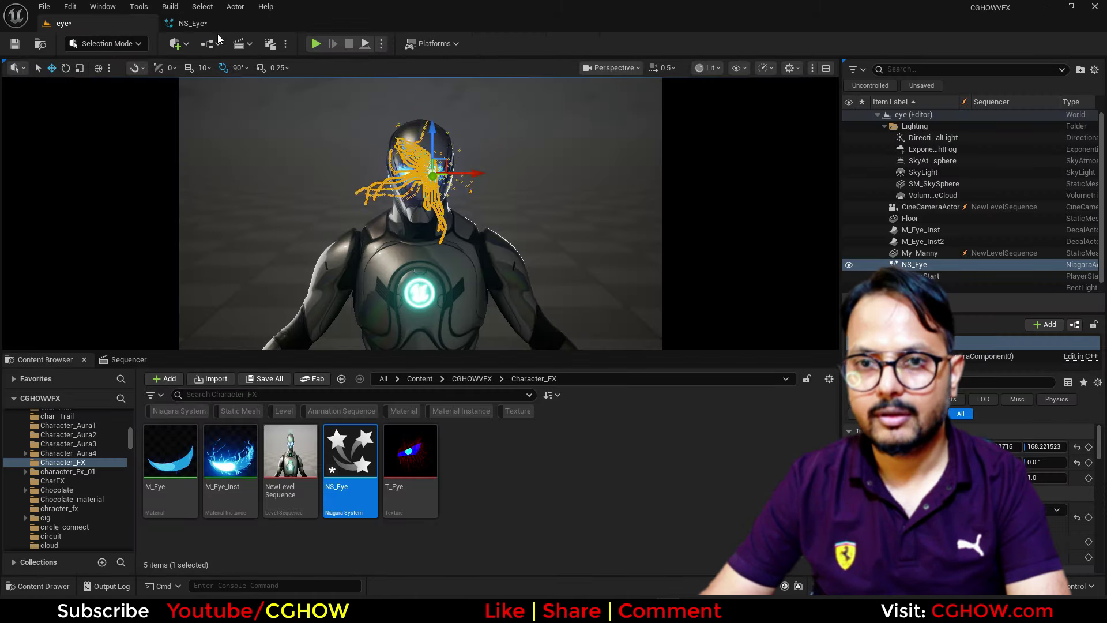
# Change Minimal001's Add Velocity Origin Offset X to -1 and view the unselected streaks on the character's eye
pyautogui.click(214, 23)
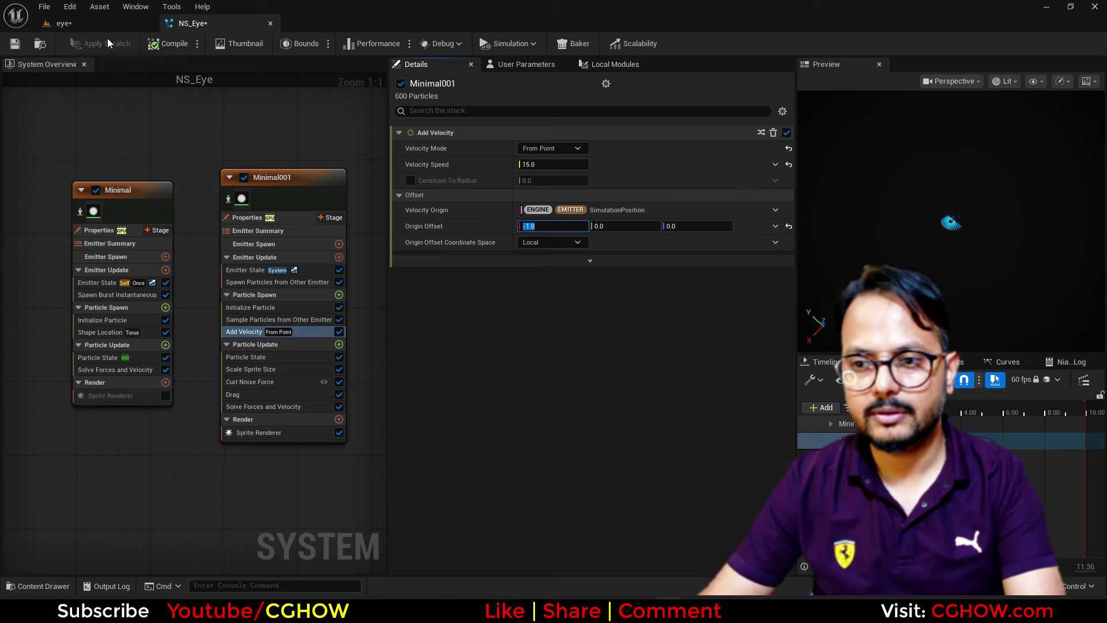
pyautogui.click(90, 24)
pyautogui.click(434, 194)
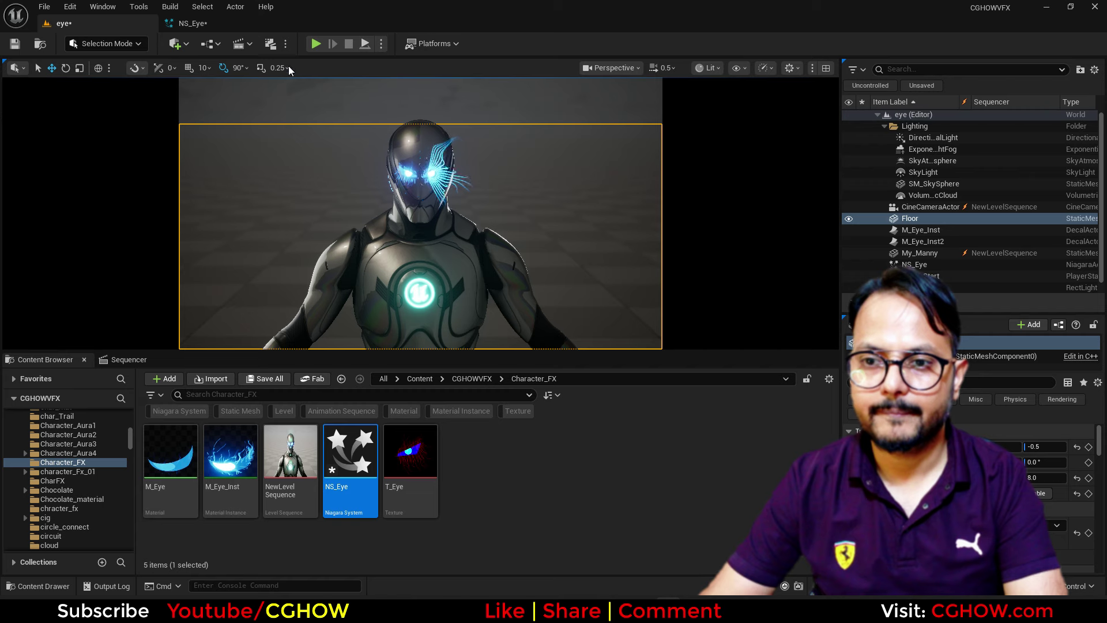
# Try an Origin Offset X of -0.2 in Minimal001's Add Velocity and compare the streaks in the level
pyautogui.click(210, 25)
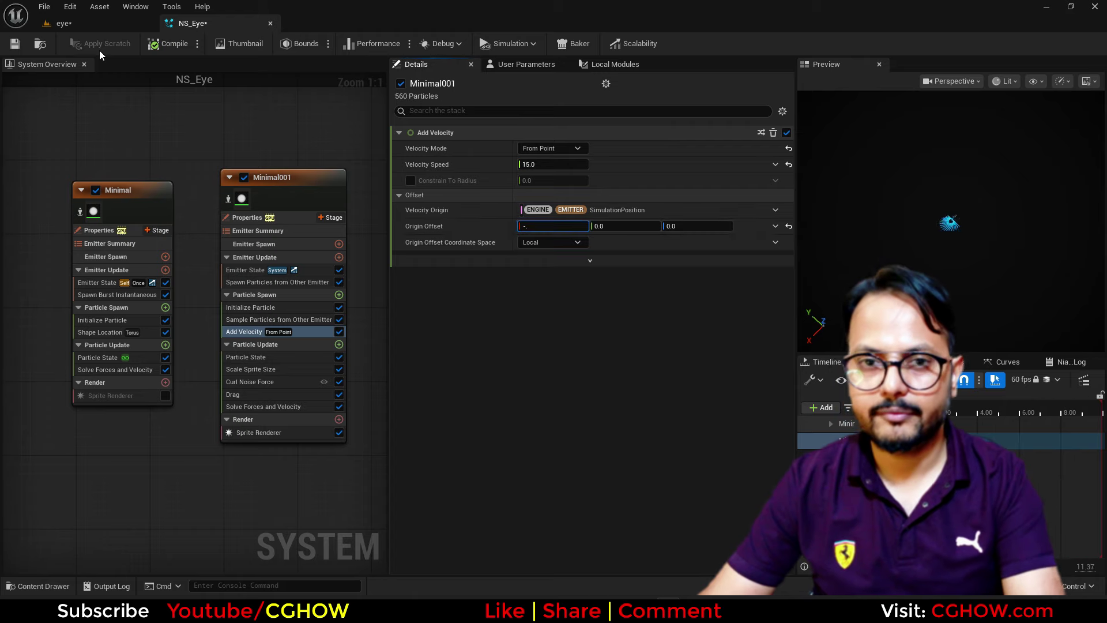
pyautogui.click(84, 26)
pyautogui.click(192, 23)
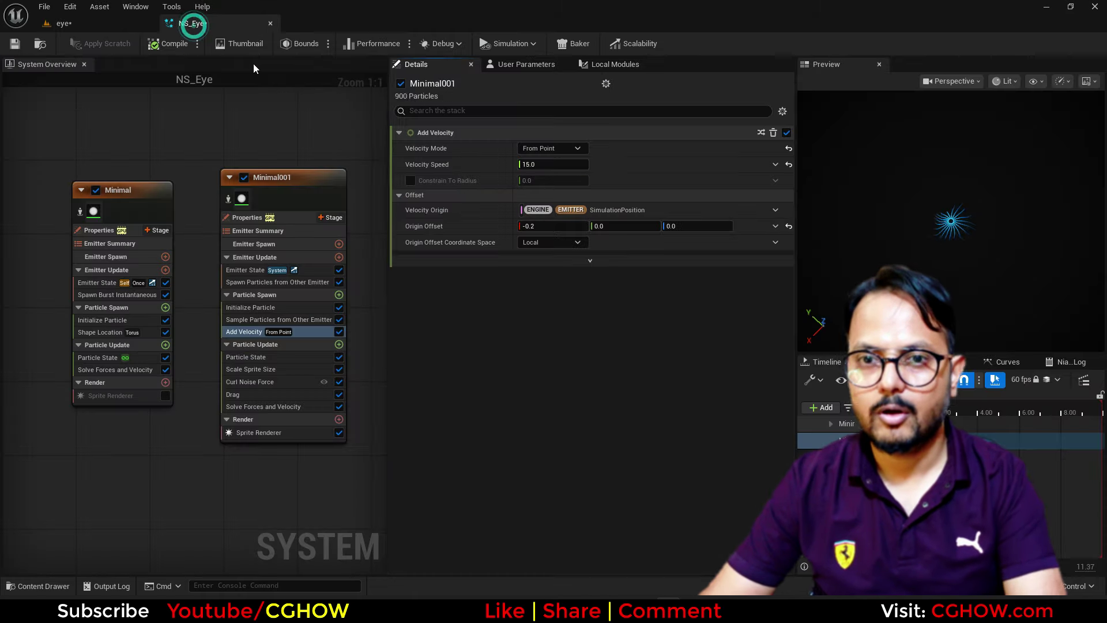
pyautogui.click(105, 27)
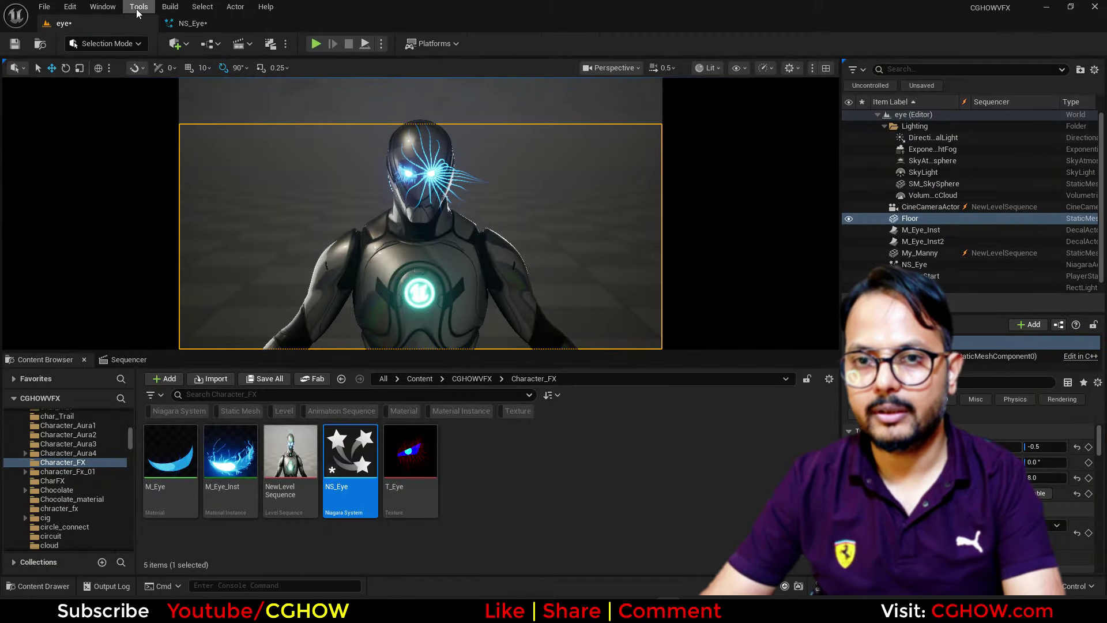
# Set Minimal001's Add Velocity Origin Offset X to -0.8 and check the streak direction on the character's eye
pyautogui.click(185, 23)
pyautogui.click(554, 226)
pyautogui.write('-8')
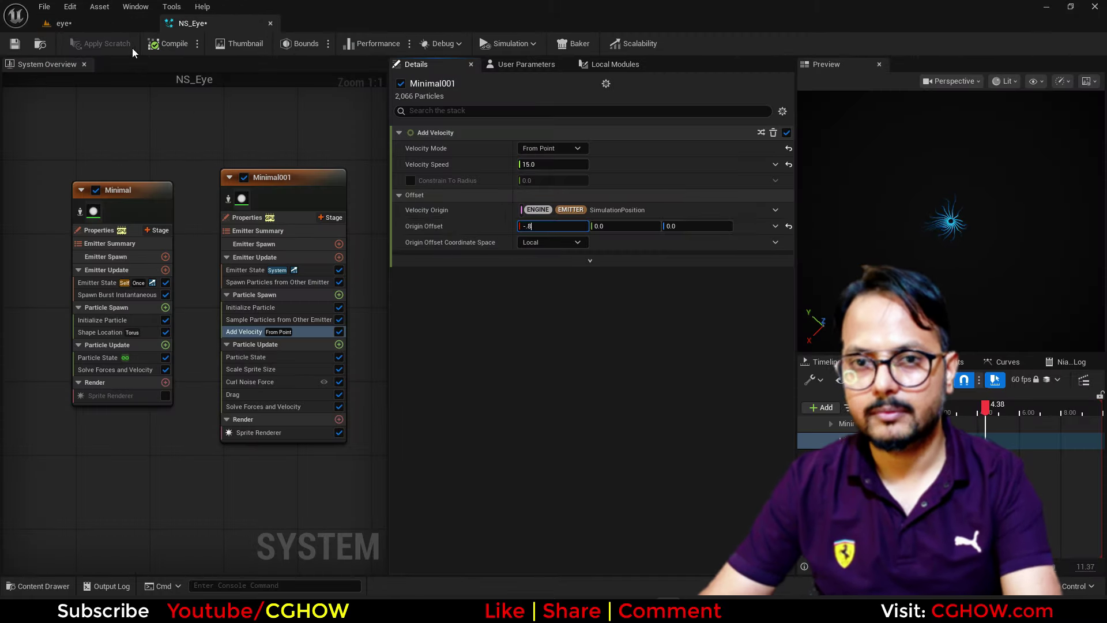
pyautogui.click(112, 26)
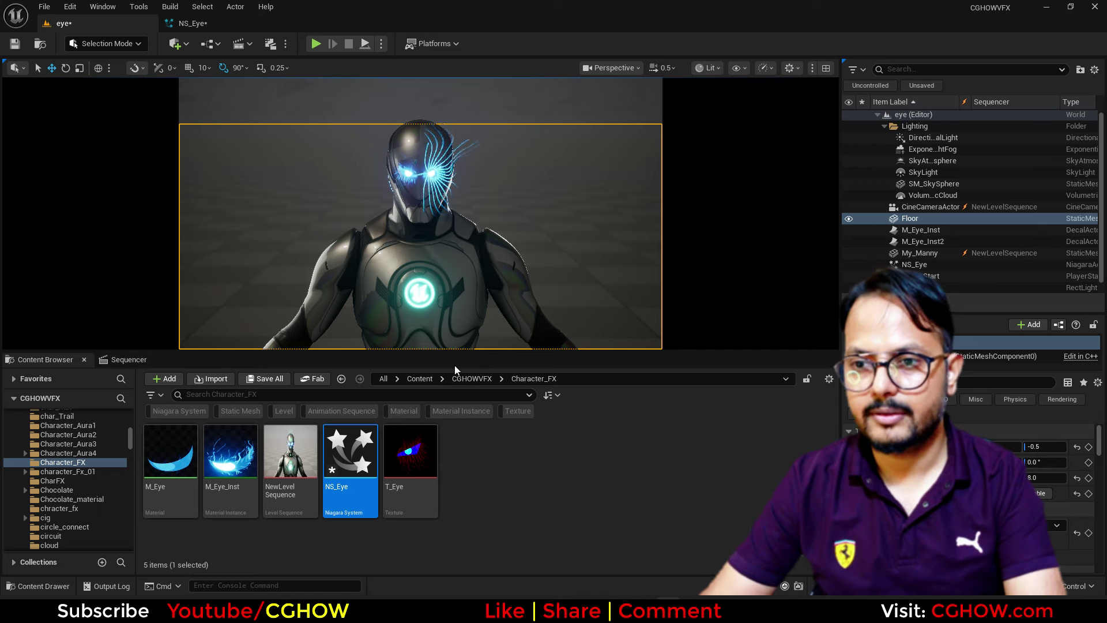
pyautogui.click(184, 24)
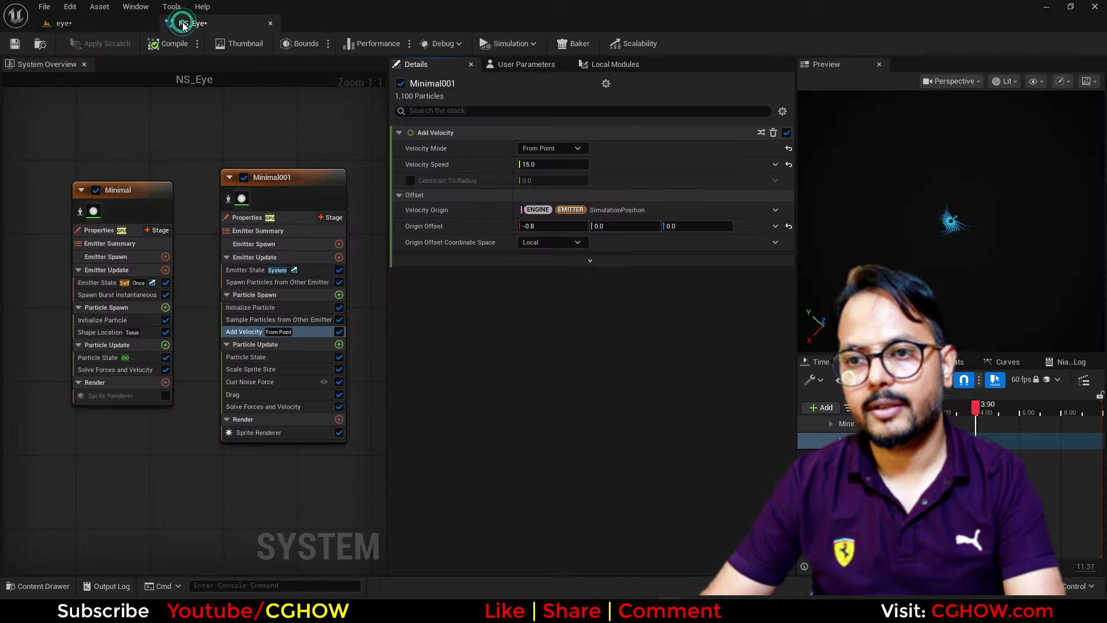